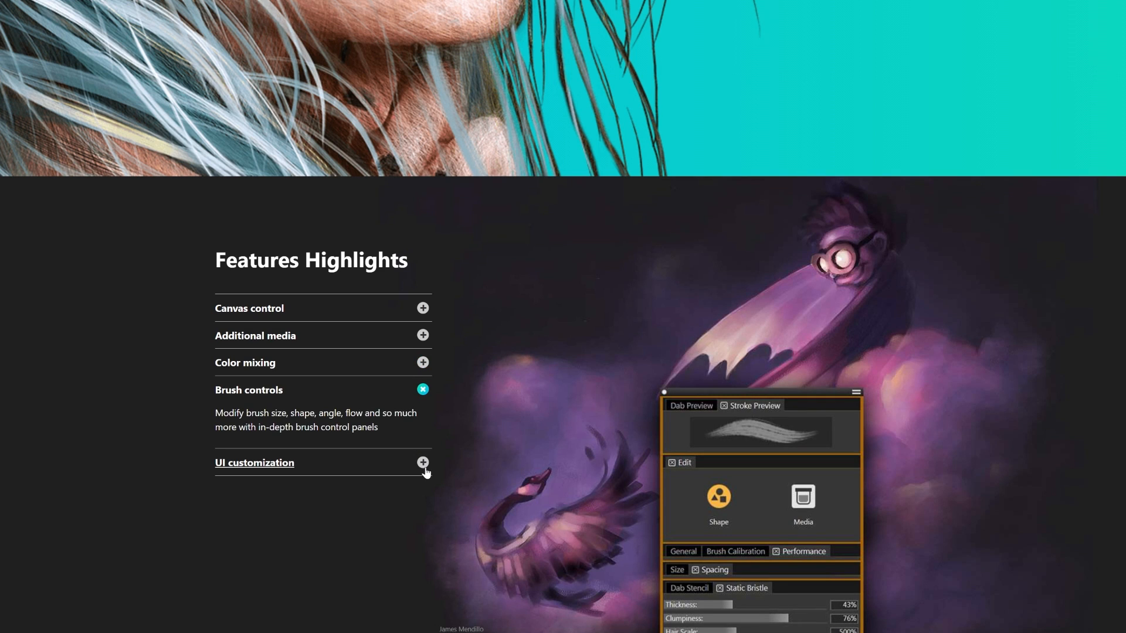
Expand the UI customization highlight on the product page and the explanation of the performance test results
left_click(423, 464)
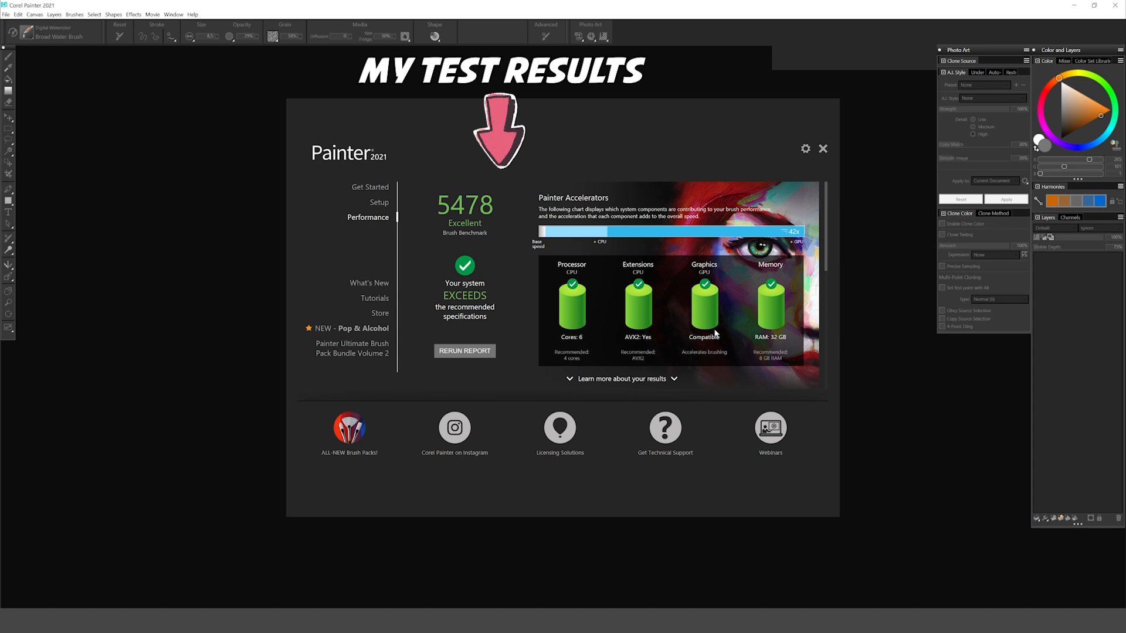
left_click(659, 381)
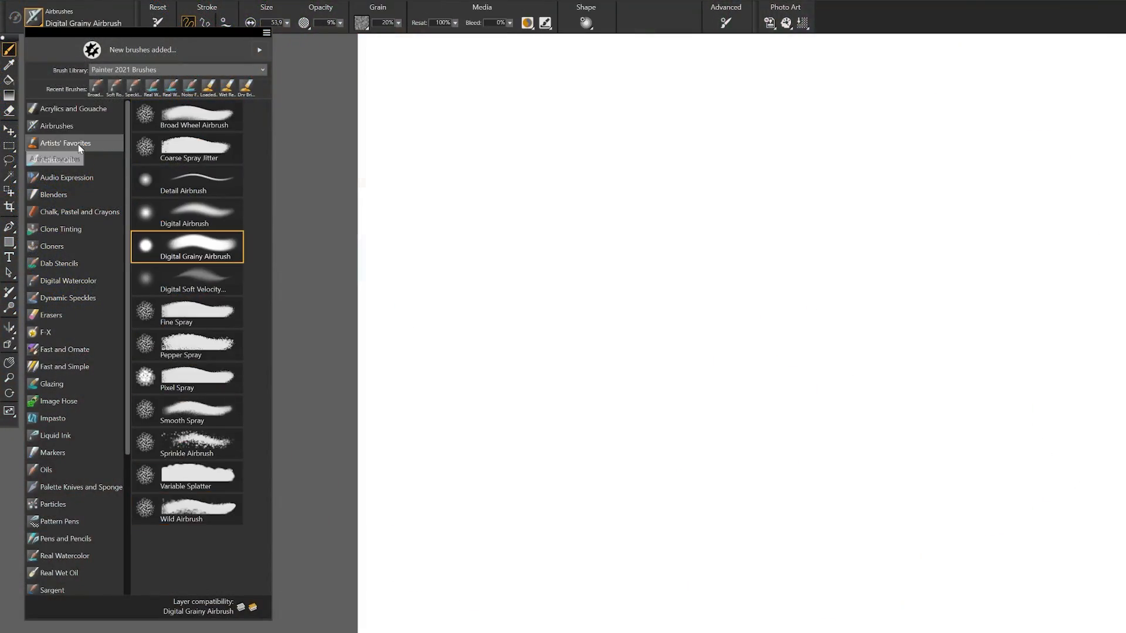
Browse the brush categories, choose the Chalk variant from Fast and Ornate, and paint a black test swatch on the canvas
left_click(72, 196)
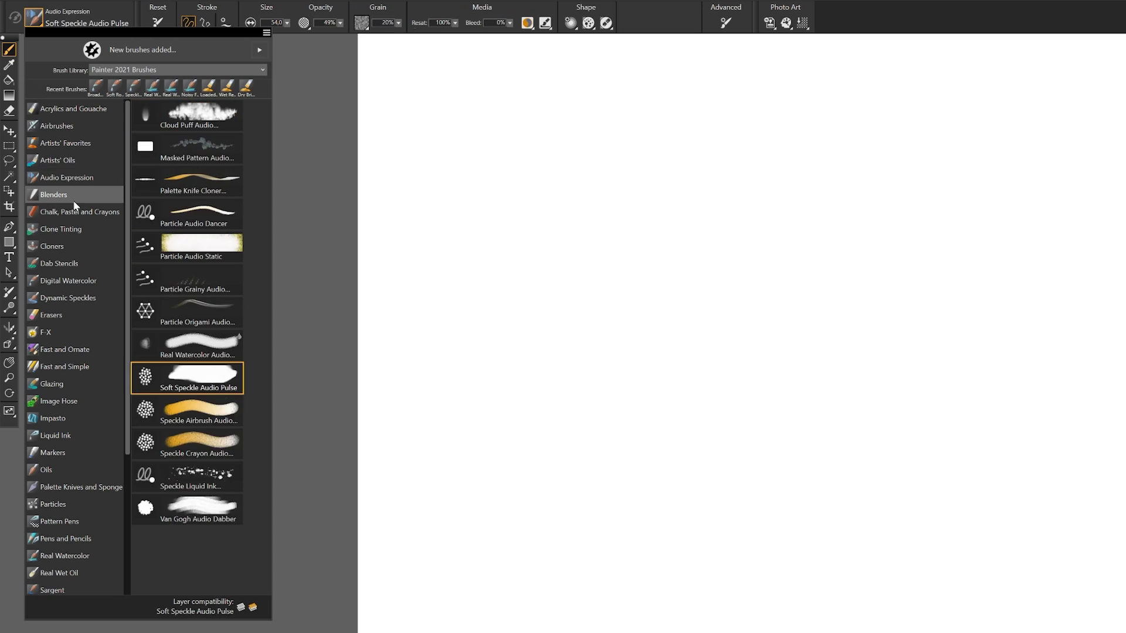
left_click(68, 282)
left_click(94, 297)
left_click(94, 315)
left_click(95, 333)
left_click(98, 353)
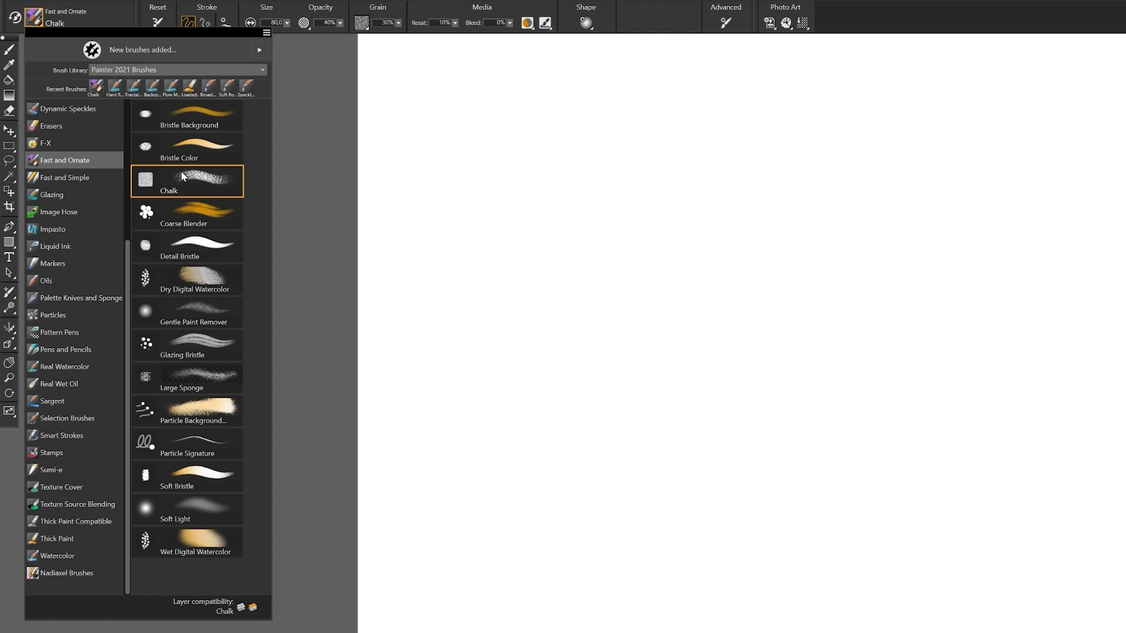
left_click(181, 175)
mouse_move(674, 214)
left_mouse_down()
mouse_move(780, 287)
mouse_move(792, 352)
mouse_move(650, 369)
left_mouse_up()
Copy the Chalk brush variant into the Nadiaxel Brushes category
left_click(34, 19)
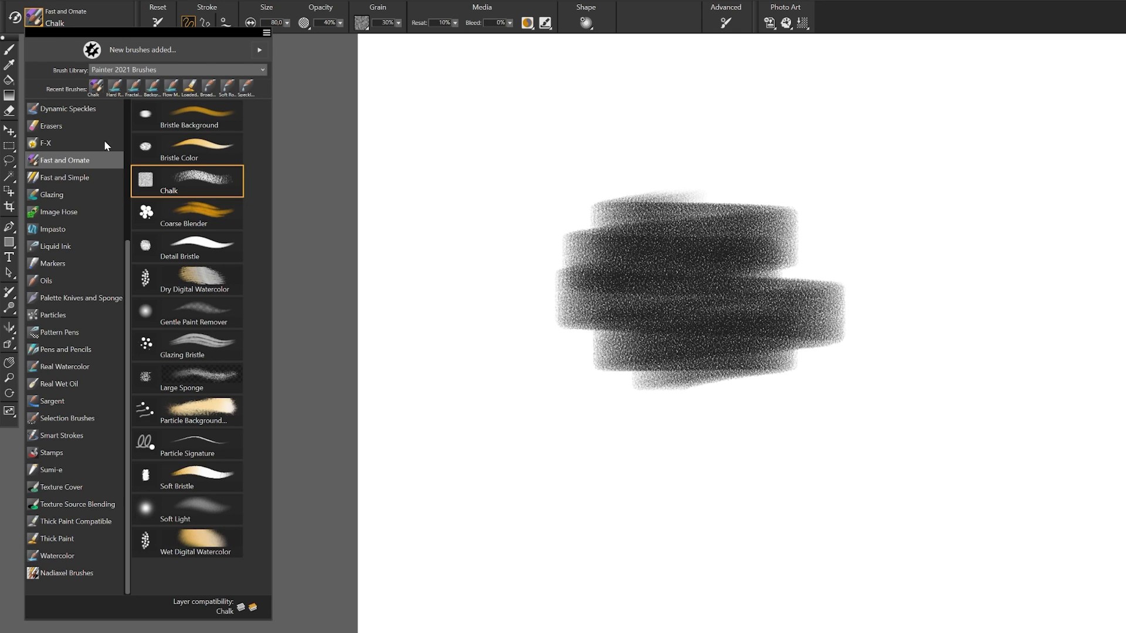
right_click(209, 187)
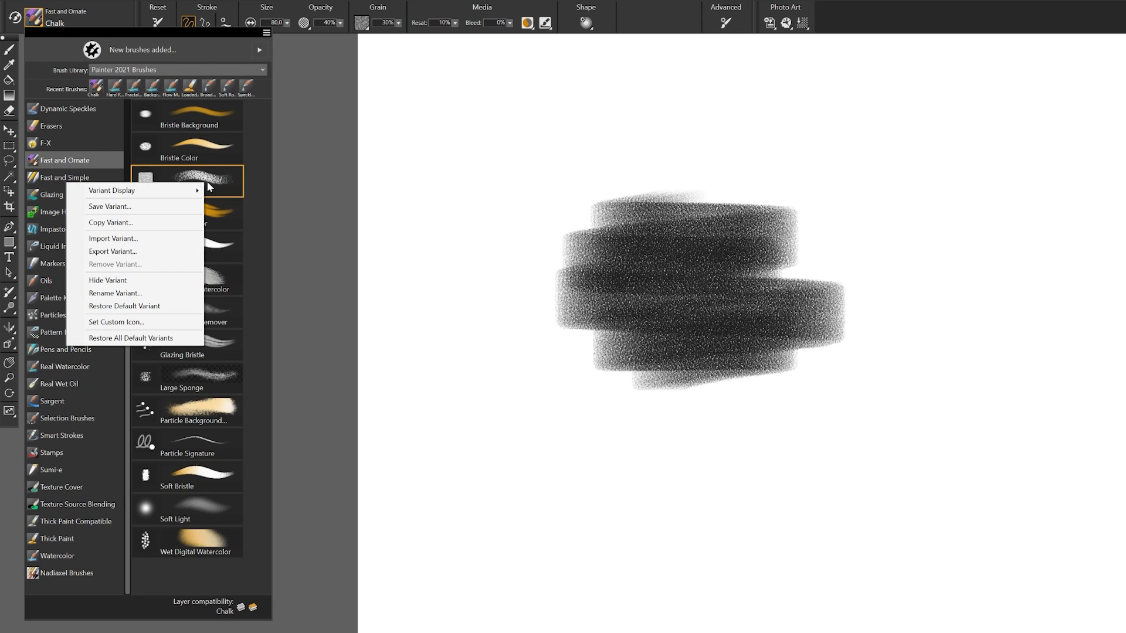
left_click(119, 226)
left_click(413, 177)
scroll(399, 351, "down", 5)
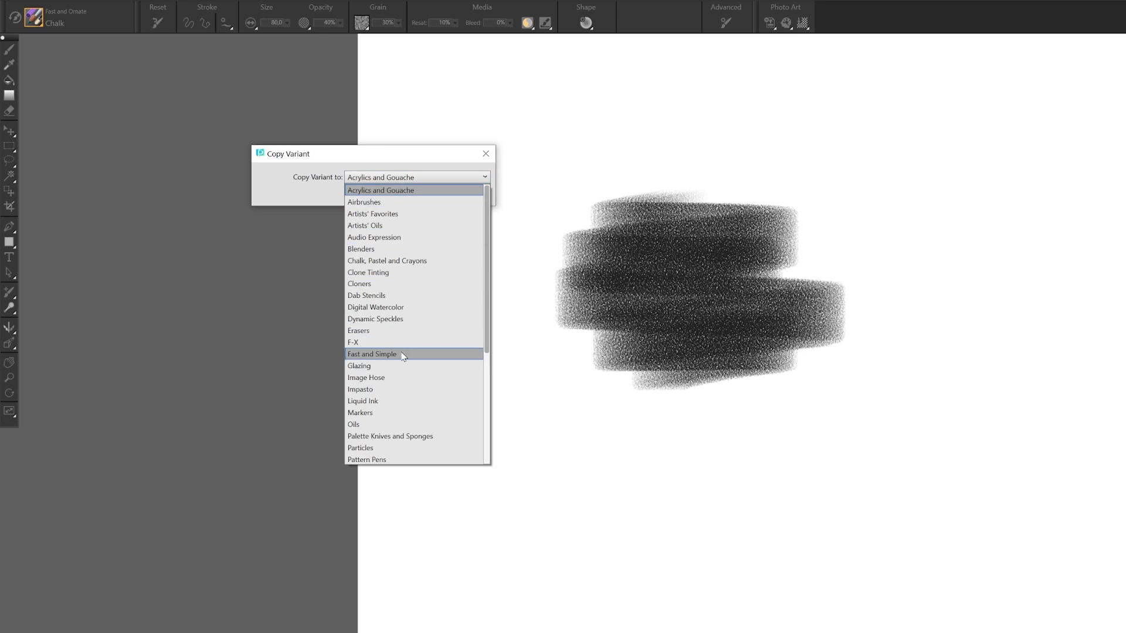
left_click(391, 448)
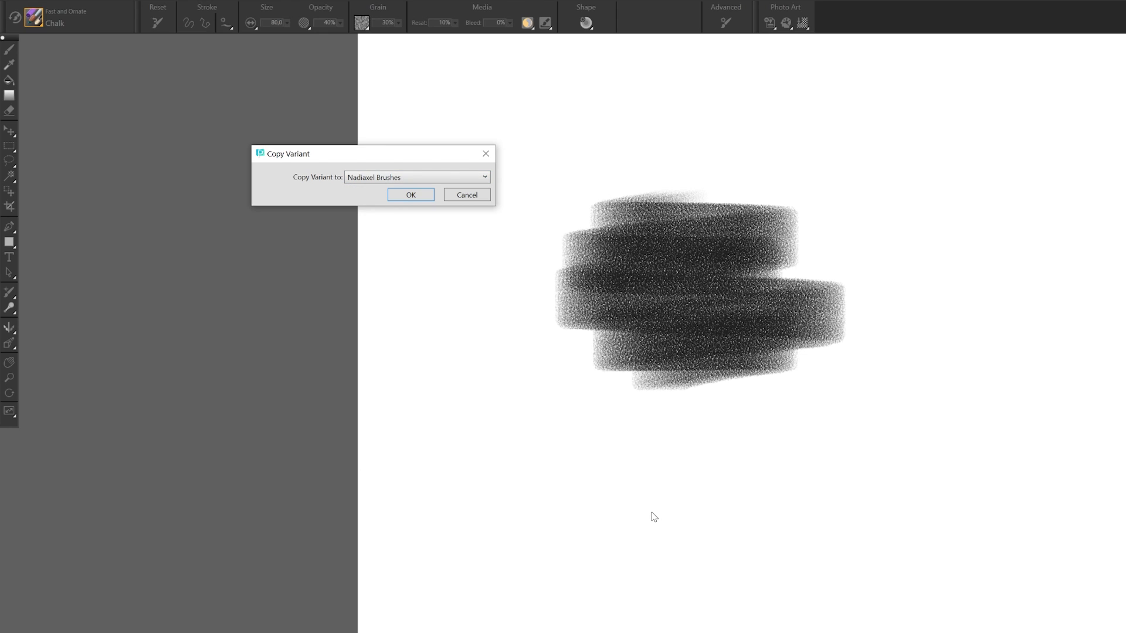
left_click(410, 195)
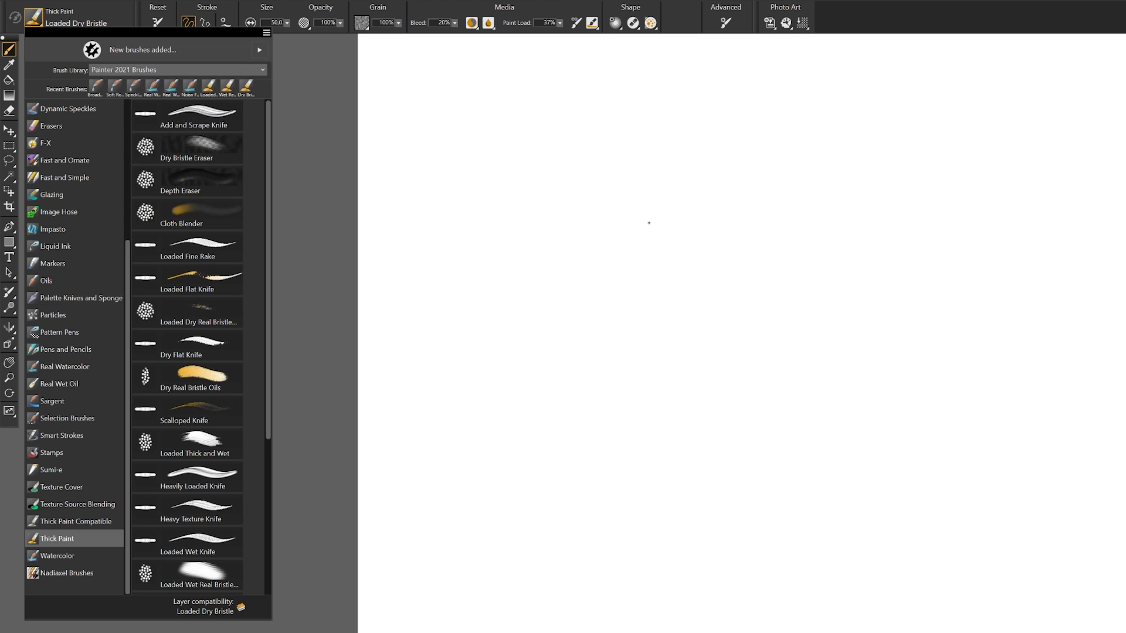
Test the Loaded Dry Bristle thick paint brush with overlapping orange and red strokes
left_click(202, 351)
mouse_move(540, 270)
left_mouse_down()
mouse_move(641, 235)
mouse_move(666, 239)
mouse_move(511, 282)
mouse_move(717, 286)
mouse_move(615, 299)
mouse_move(629, 309)
mouse_move(581, 284)
mouse_move(615, 273)
left_mouse_up()
mouse_move(504, 302)
left_mouse_down()
mouse_move(610, 316)
mouse_move(683, 345)
mouse_move(707, 335)
left_mouse_up()
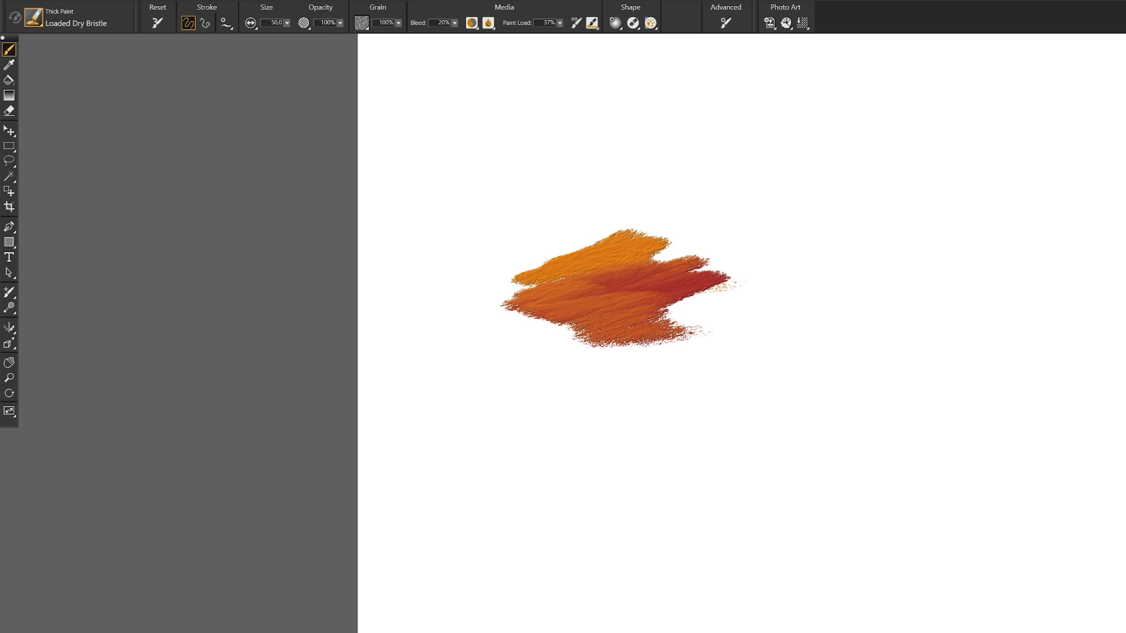
Test the Real Watercolor brushes Fractal Wash Fringe and Hard Round with overlapping light-blue strokes
mouse_move(651, 246)
left_mouse_down()
mouse_move(580, 345)
mouse_move(739, 271)
mouse_move(781, 298)
mouse_move(775, 373)
mouse_move(827, 428)
left_mouse_up()
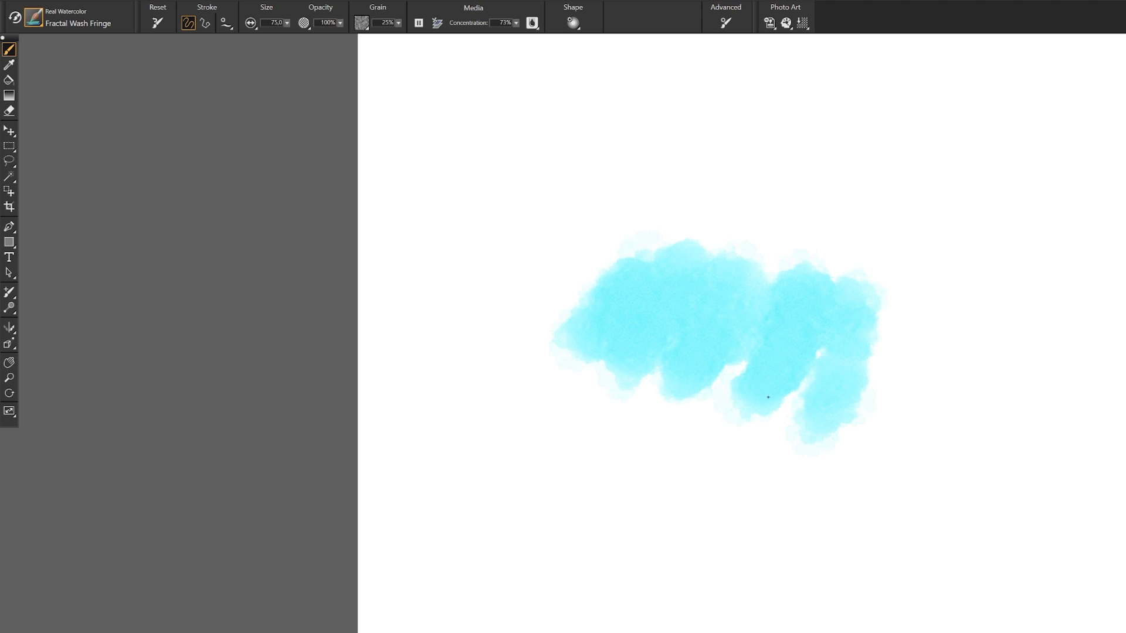
mouse_move(768, 397)
left_mouse_down()
mouse_move(615, 439)
mouse_move(746, 467)
mouse_move(891, 451)
left_mouse_up()
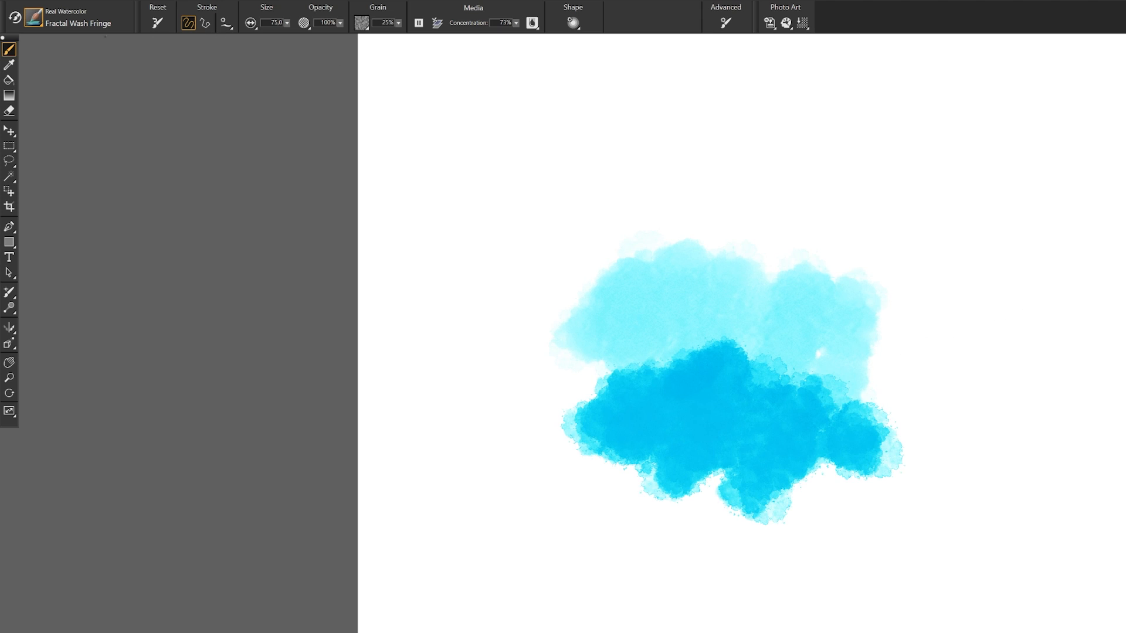
left_click(35, 23)
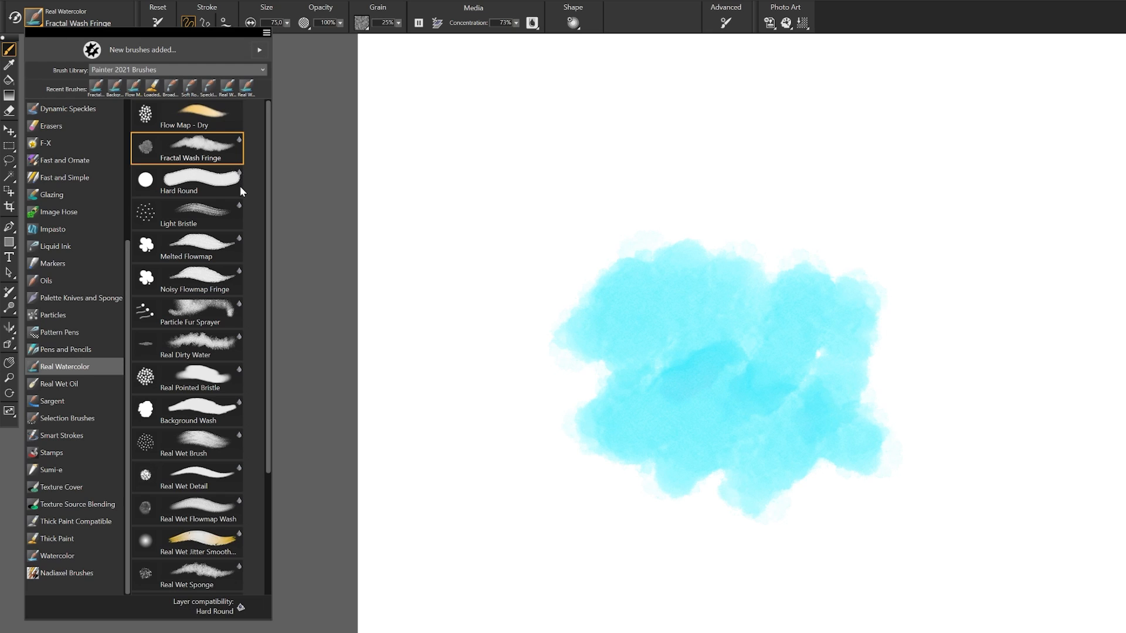
left_click(202, 192)
left_click_drag(592, 224, 654, 269)
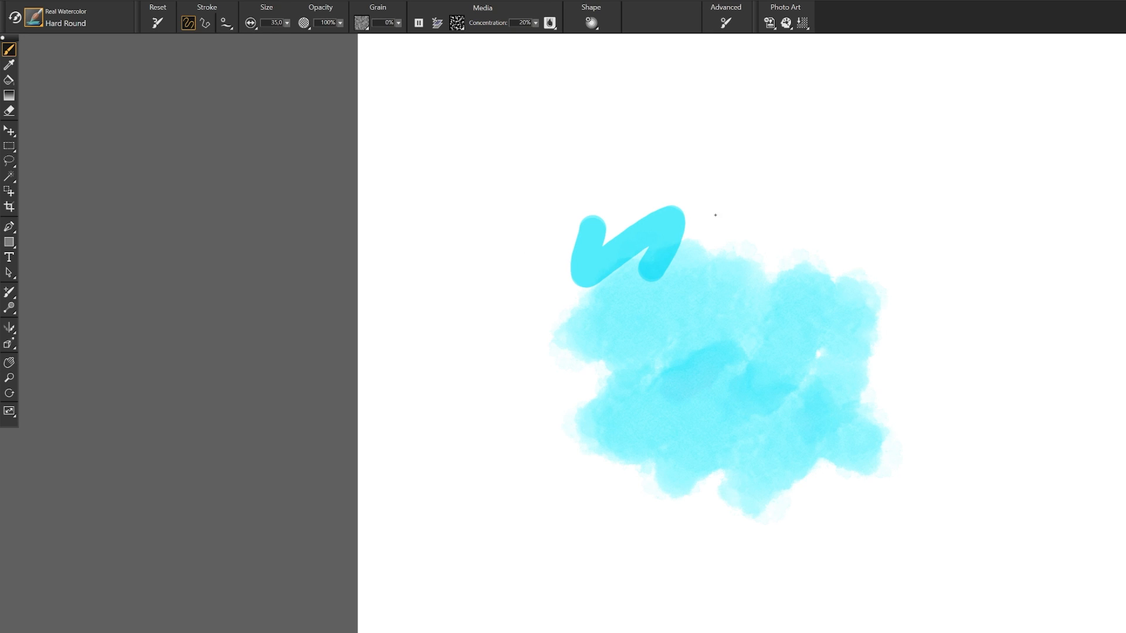
left_click_drag(715, 215, 764, 257)
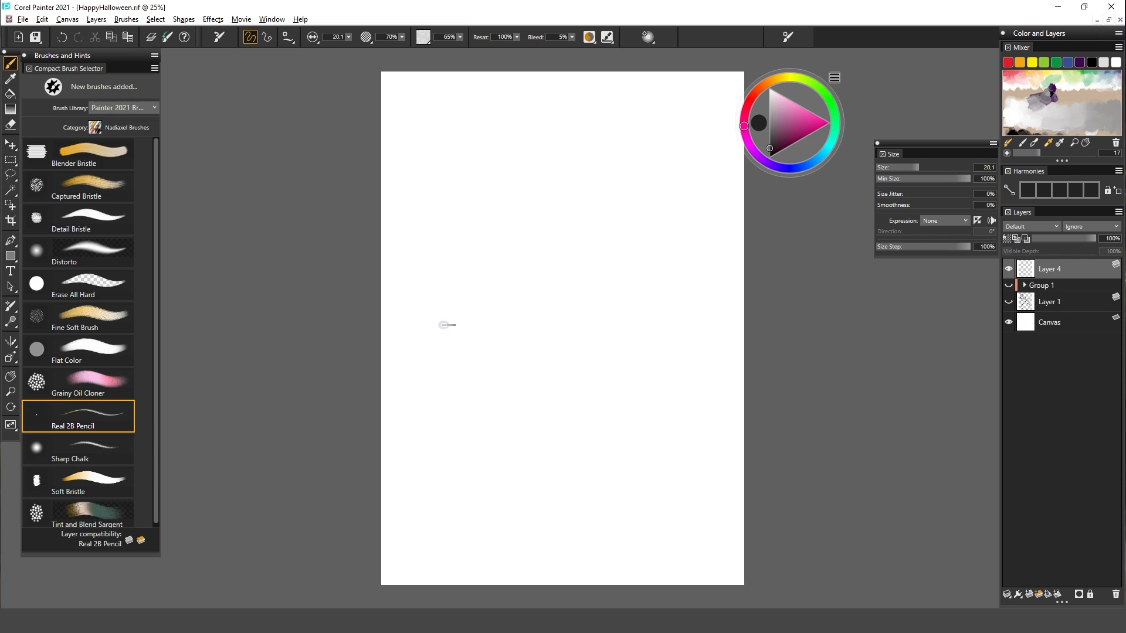
Rough out the character's head, face guidelines and pointed horns with the Real 2B Pencil on Layer 4
mouse_move(511, 145)
left_mouse_down()
mouse_move(520, 142)
mouse_move(487, 273)
left_mouse_up()
left_click_drag(467, 188, 561, 220)
left_click_drag(516, 144, 482, 246)
left_click_drag(456, 205, 546, 223)
left_click_drag(465, 230, 480, 266)
left_click_drag(471, 172, 468, 196)
left_click_drag(471, 174, 544, 152)
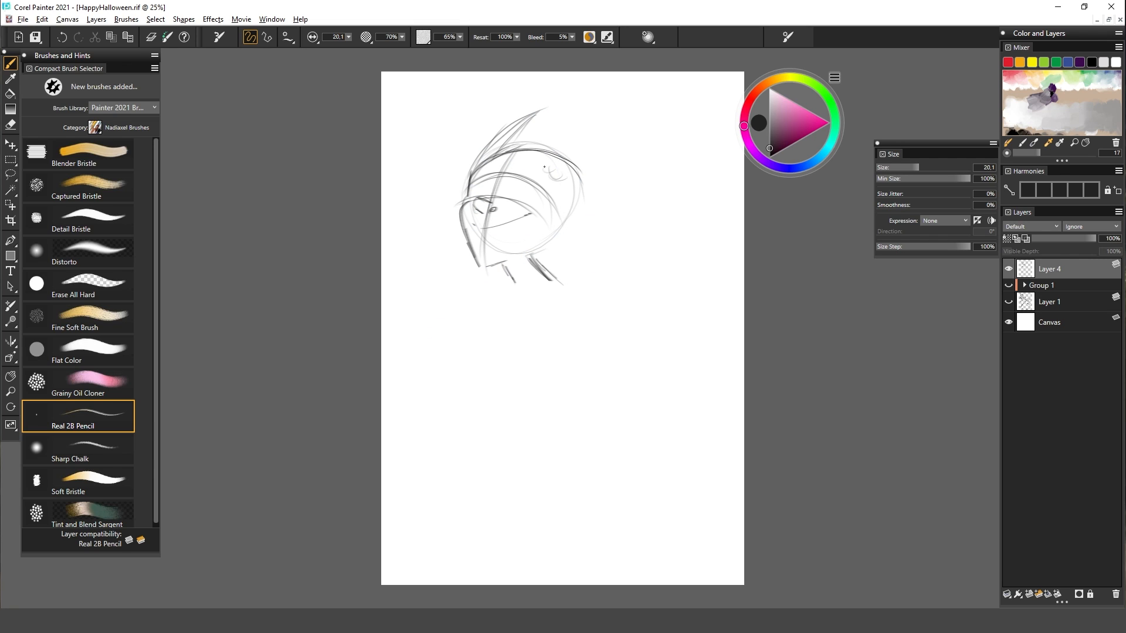
left_click_drag(545, 169, 567, 159)
Sketch the shoulder curve and the long straight guide lines of the pole around the figure, undoing the last stroke
left_click_drag(513, 293, 494, 343)
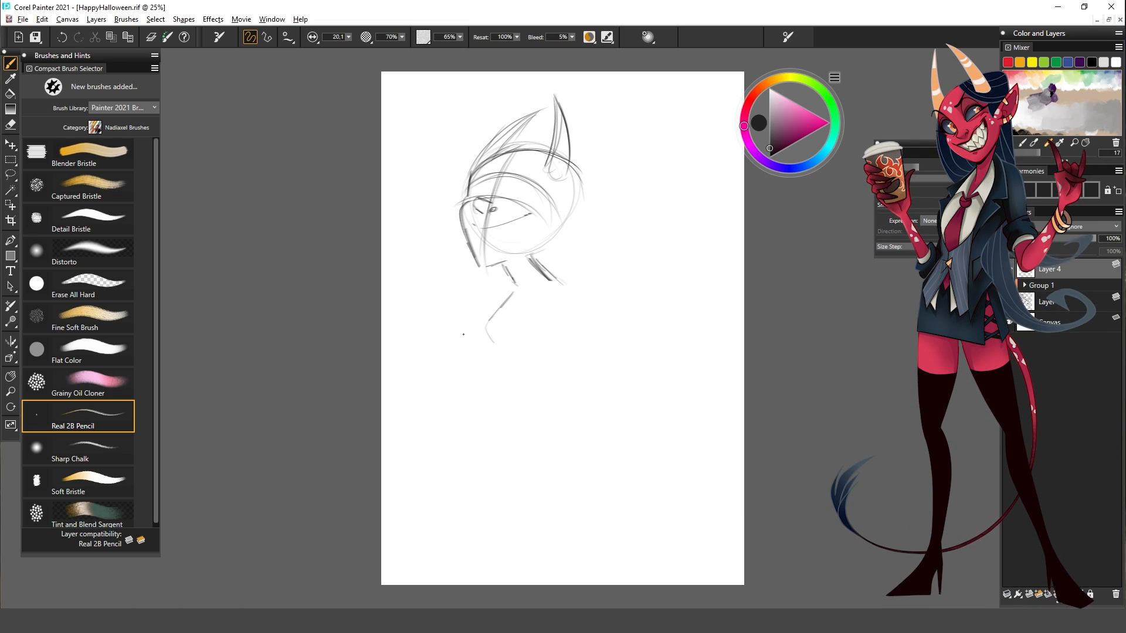
left_click_drag(507, 281, 395, 411)
left_click_drag(385, 476, 572, 537)
left_click_drag(738, 313, 571, 536)
left_click_drag(737, 329, 598, 498)
left_click_drag(505, 287, 426, 391)
left_click_drag(567, 234, 744, 269)
key("ctrl+z")
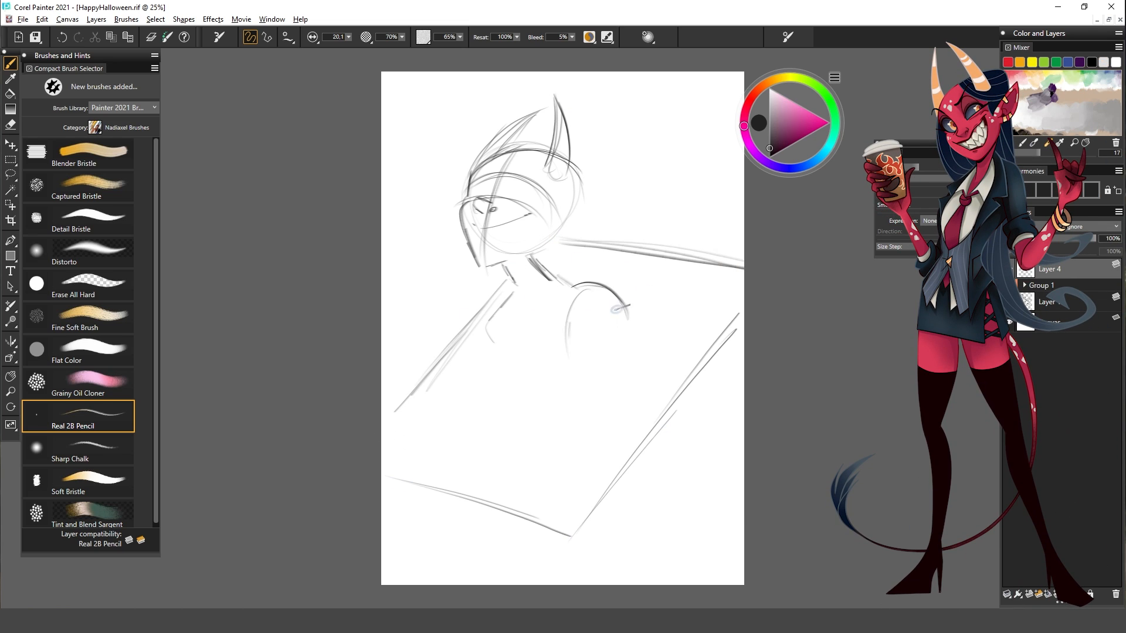
Sketch the torso outline from the neck down through the chest and waist to the first hip lines
left_click_drag(517, 284, 510, 399)
left_click_drag(498, 363, 609, 405)
left_click_drag(538, 419, 627, 431)
left_click_drag(555, 449, 530, 516)
left_click_drag(629, 438, 665, 476)
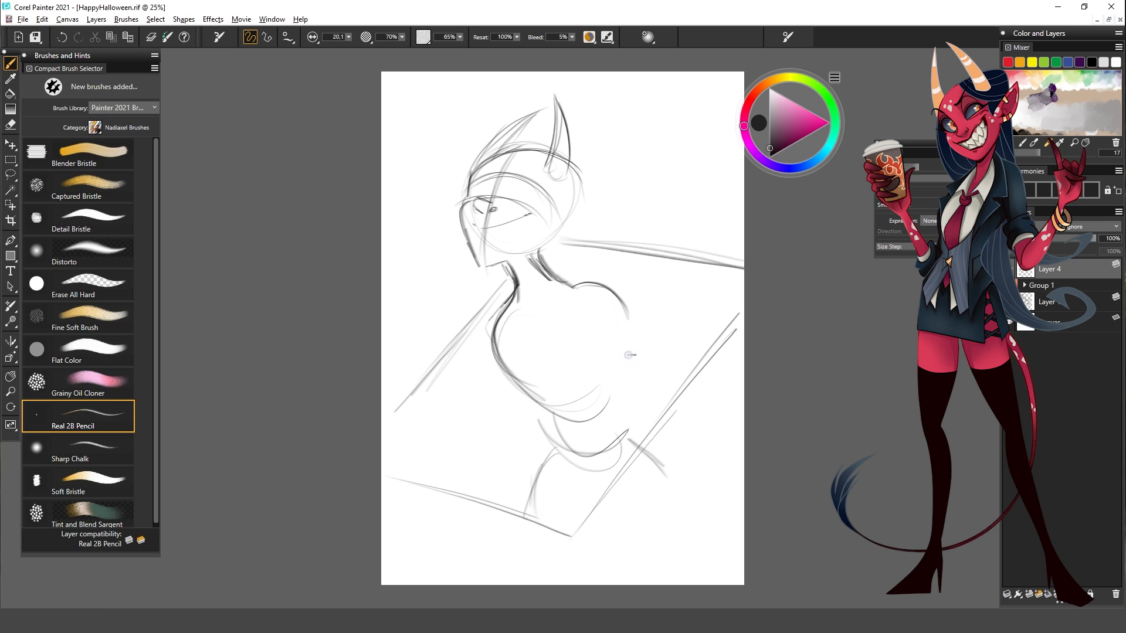
Block in the hands gripping the diagonal pole lines with simple angular shapes
left_click_drag(671, 385, 626, 431)
left_click_drag(671, 385, 693, 410)
left_click_drag(662, 401, 660, 425)
left_click_drag(627, 435, 659, 432)
left_click_drag(687, 421, 671, 445)
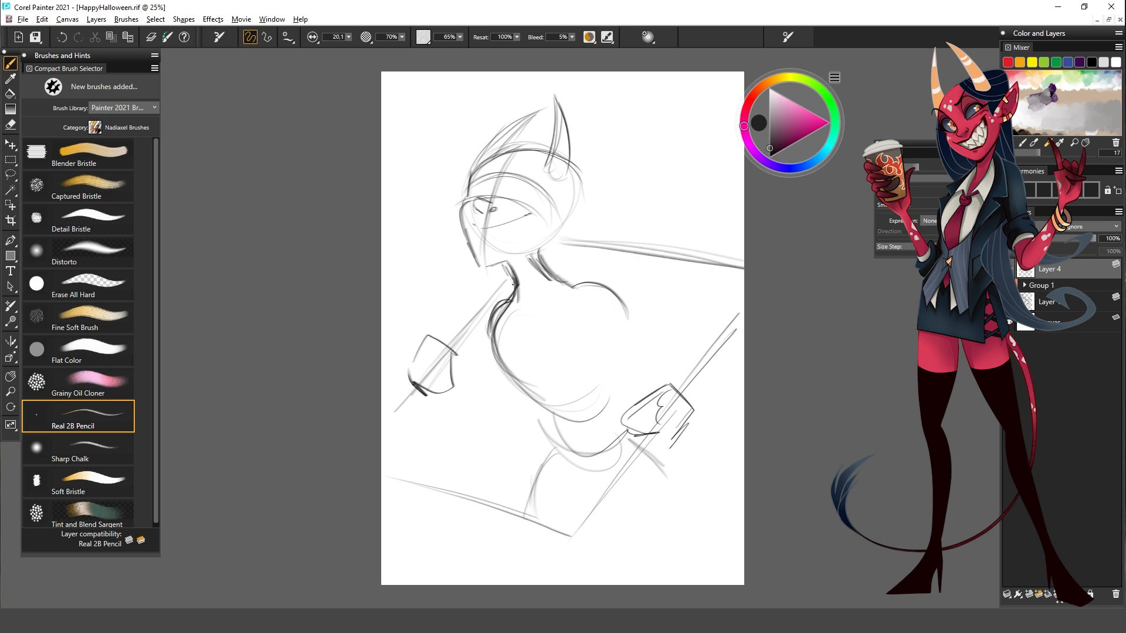
Reinforce the chest contour and sketch the long hair falling on both sides of the head
left_click_drag(512, 301, 513, 381)
mouse_move(562, 161)
left_mouse_down()
mouse_move(615, 287)
mouse_move(654, 320)
left_mouse_up()
mouse_move(469, 183)
left_mouse_down()
mouse_move(503, 318)
mouse_move(437, 255)
left_mouse_up()
Add second parallel lines along the straight guide lines to give the pole thickness
left_click_drag(648, 458, 582, 543)
left_click_drag(383, 490, 577, 557)
left_click_drag(743, 339, 698, 393)
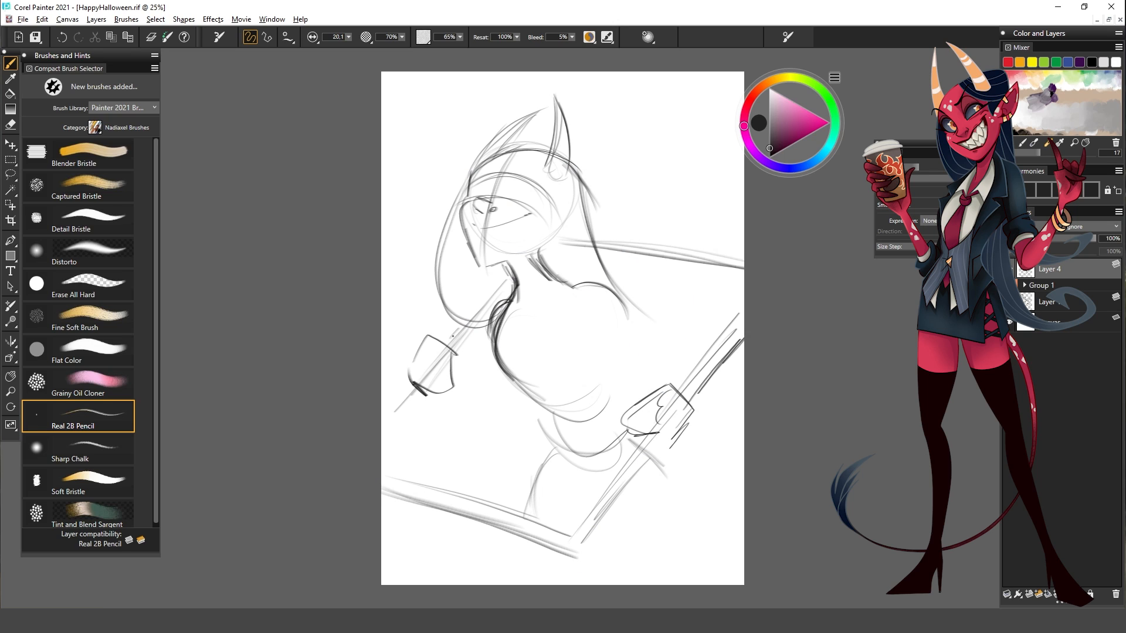
left_click_drag(452, 336, 383, 417)
mouse_move(589, 236)
left_mouse_down()
mouse_move(743, 269)
mouse_move(743, 285)
left_mouse_up()
Sketch the facial features and the fringe, with large eyes, a mouth line and hair over the forehead
left_click_drag(506, 197, 555, 187)
mouse_move(502, 196)
left_mouse_down()
mouse_move(534, 177)
mouse_move(534, 153)
left_mouse_up()
left_click_drag(476, 225, 503, 227)
left_click_drag(534, 155, 554, 150)
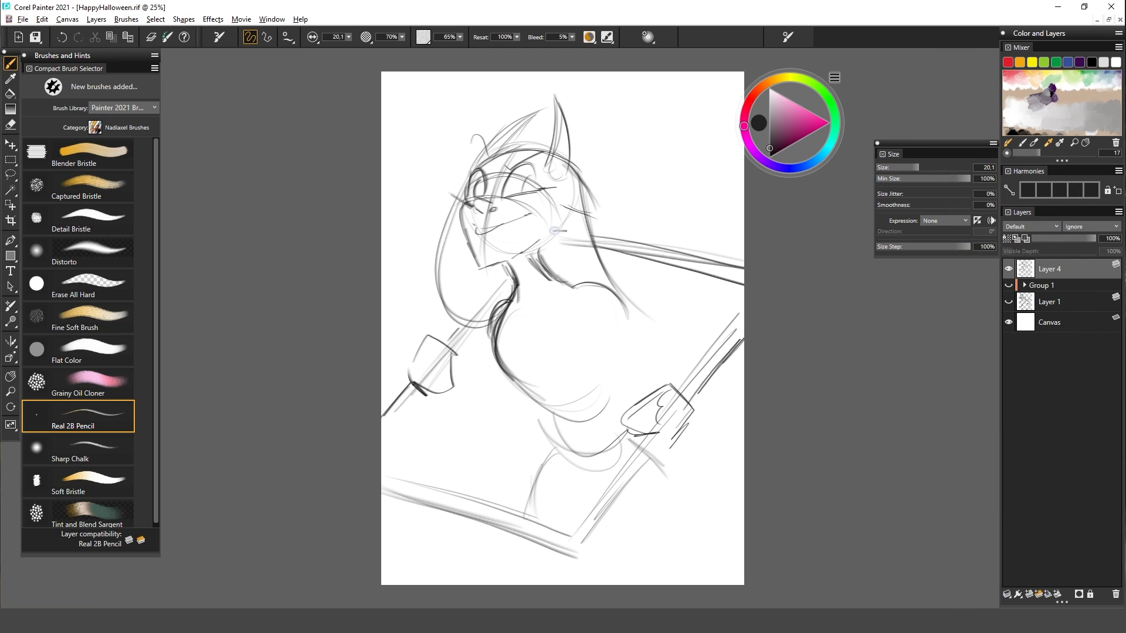
left_click_drag(512, 151, 590, 182)
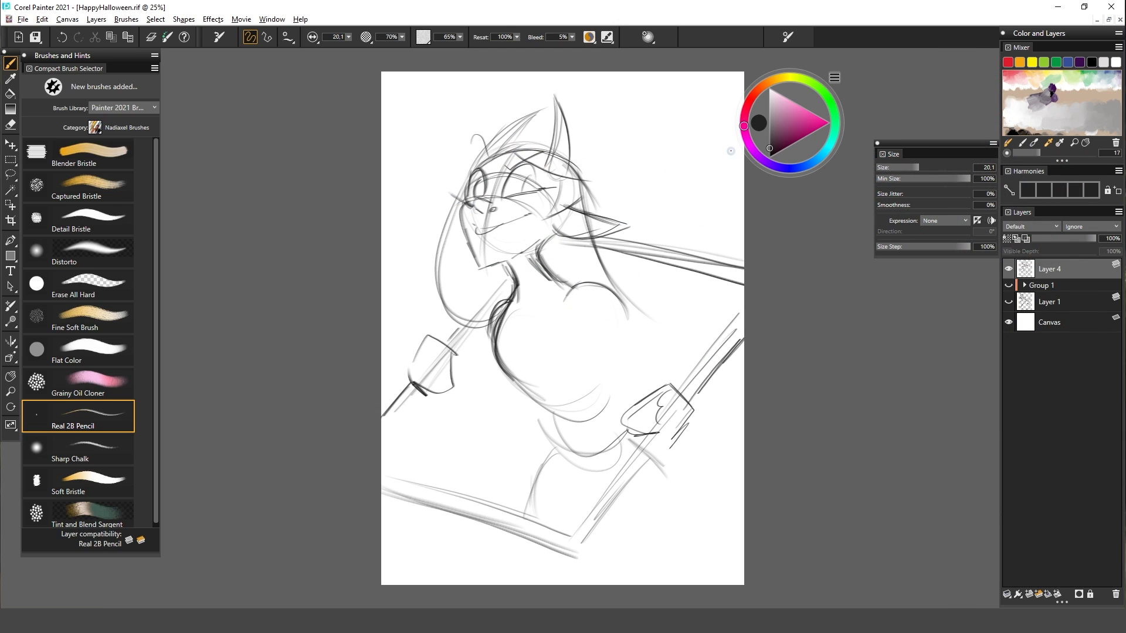
Sketch the outer edge of the near arm down to the hand and remove the stray lines below the hand
left_click_drag(623, 299, 687, 376)
left_click_drag(694, 410, 728, 474)
key("l")
mouse_move(678, 441)
left_mouse_down()
mouse_move(717, 499)
mouse_move(680, 478)
left_mouse_up()
mouse_move(697, 437)
left_mouse_down()
mouse_move(729, 367)
mouse_move(727, 402)
left_mouse_up()
key("ctrl+z")
key("Delete")
Return to the brush and sketch the inner edge of the near arm from the elbow to the wrist
left_click(10, 63)
left_click_drag(589, 329, 644, 384)
left_click_drag(597, 334, 659, 373)
left_click_drag(651, 367, 645, 378)
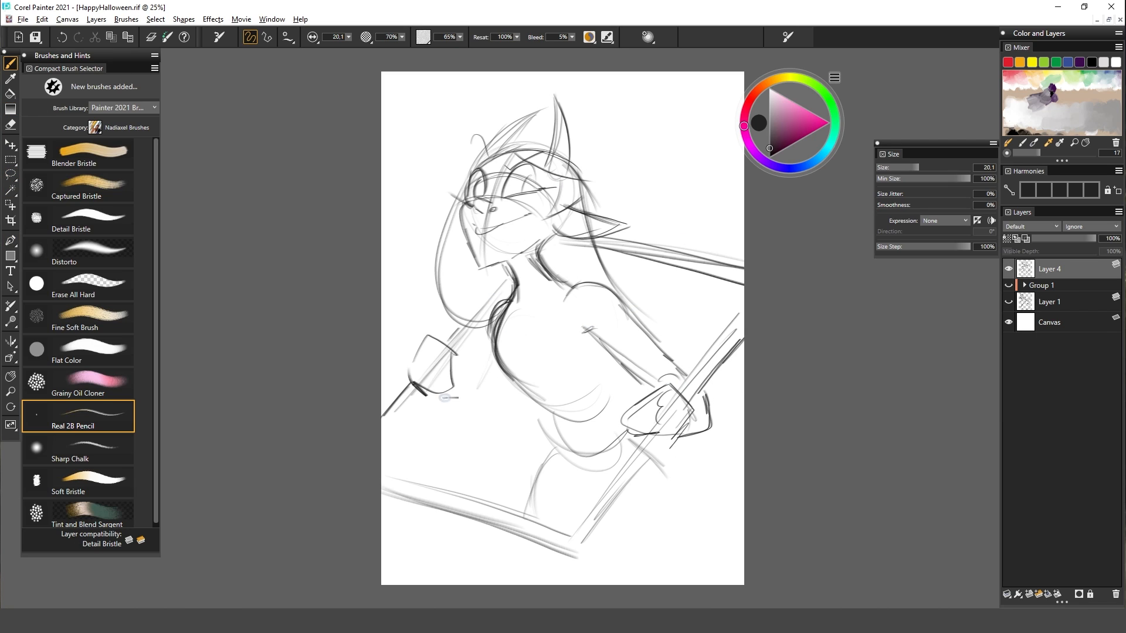
Sketch the curved lines below the far hand and strengthen the lower chest curve
left_click_drag(445, 399, 505, 436)
left_click_drag(520, 401, 517, 433)
left_click_drag(507, 367, 607, 398)
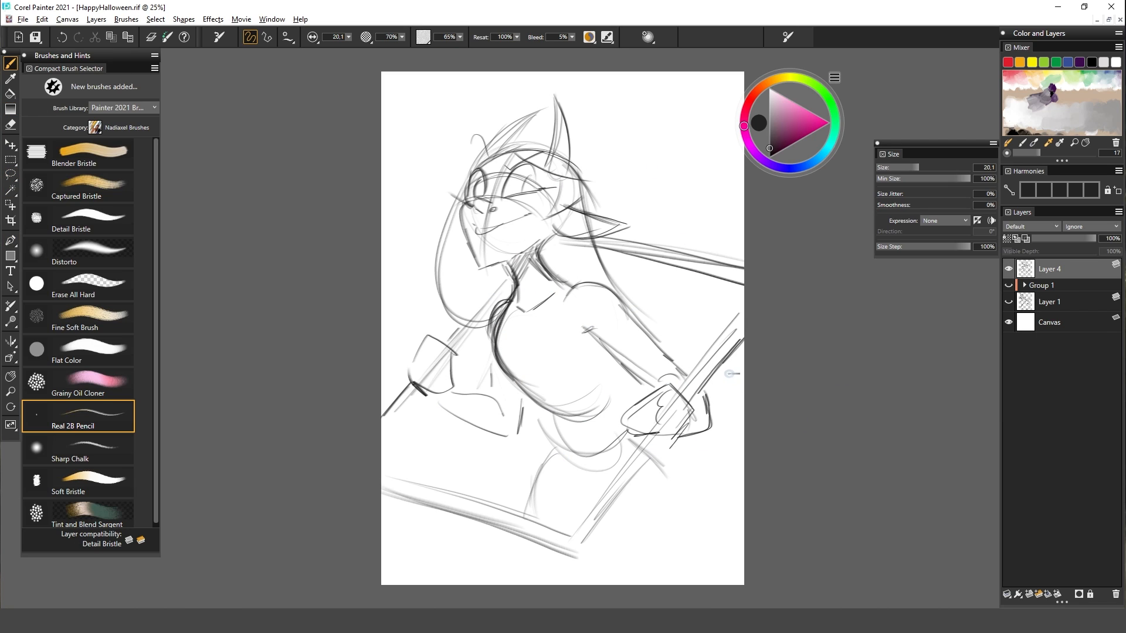
Thicken the pole's lower diagonal and sketch the waist and hip lines, undoing the last leg stroke
left_click_drag(678, 435, 579, 555)
left_click_drag(652, 476, 646, 532)
left_click_drag(547, 412, 628, 434)
left_click_drag(556, 452, 526, 530)
left_click_drag(604, 478, 568, 530)
key("ctrl+z")
Sketch the hips and thighs running down to the bottom edge of the canvas
left_click_drag(658, 409, 641, 363)
left_click_drag(486, 494, 462, 538)
mouse_move(629, 403)
left_mouse_down()
mouse_move(648, 485)
mouse_move(639, 538)
left_mouse_up()
left_click_drag(539, 440, 567, 483)
left_click_drag(585, 482, 552, 538)
left_click_drag(533, 450, 553, 477)
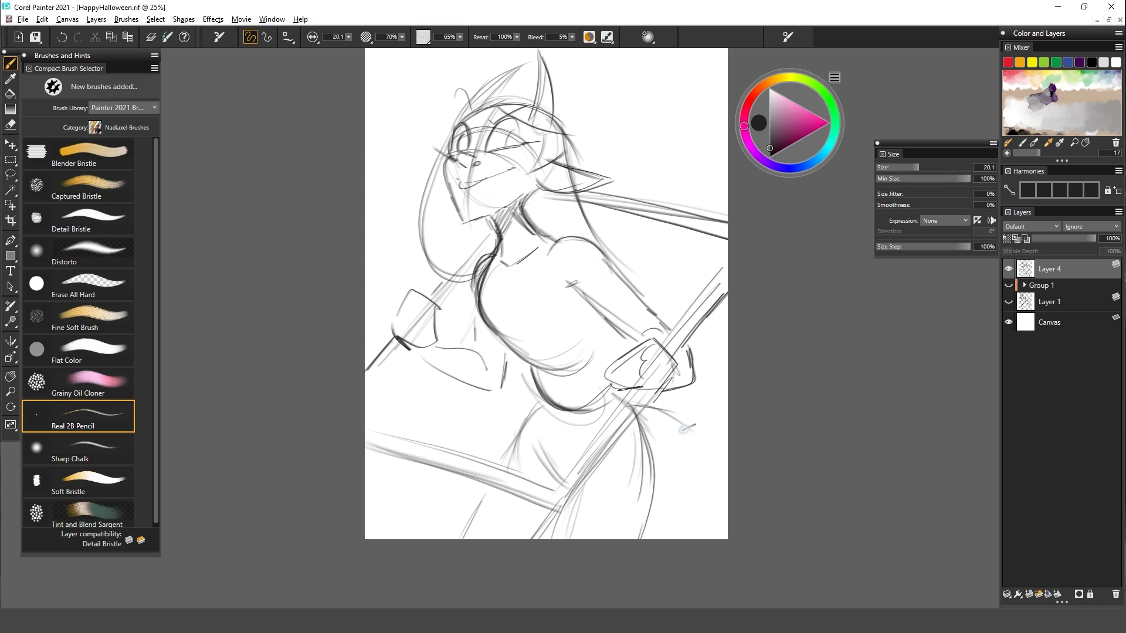
Sketch large rounded curves flaring out from the hips on both sides, undoing the misplaced stroke
left_click_drag(426, 442, 423, 538)
mouse_move(425, 425)
left_mouse_down()
mouse_move(409, 538)
mouse_move(513, 404)
mouse_move(408, 475)
left_mouse_up()
key("ctrl+z")
left_click_drag(467, 429, 406, 516)
left_click_drag(636, 418, 705, 538)
mouse_move(630, 405)
left_mouse_down()
mouse_move(669, 417)
mouse_move(713, 538)
left_mouse_up()
left_click_drag(679, 235, 673, 291)
left_click_drag(735, 404, 729, 399)
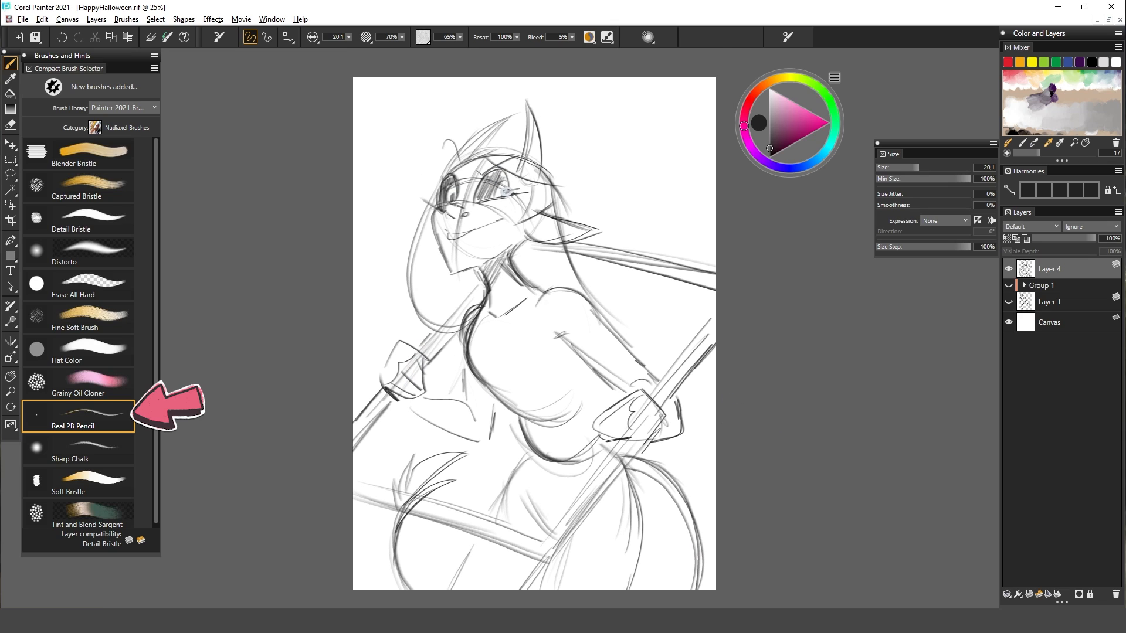
Darken the eyes and reinforce the contours of the neck and the near arm
left_click_drag(496, 171, 493, 190)
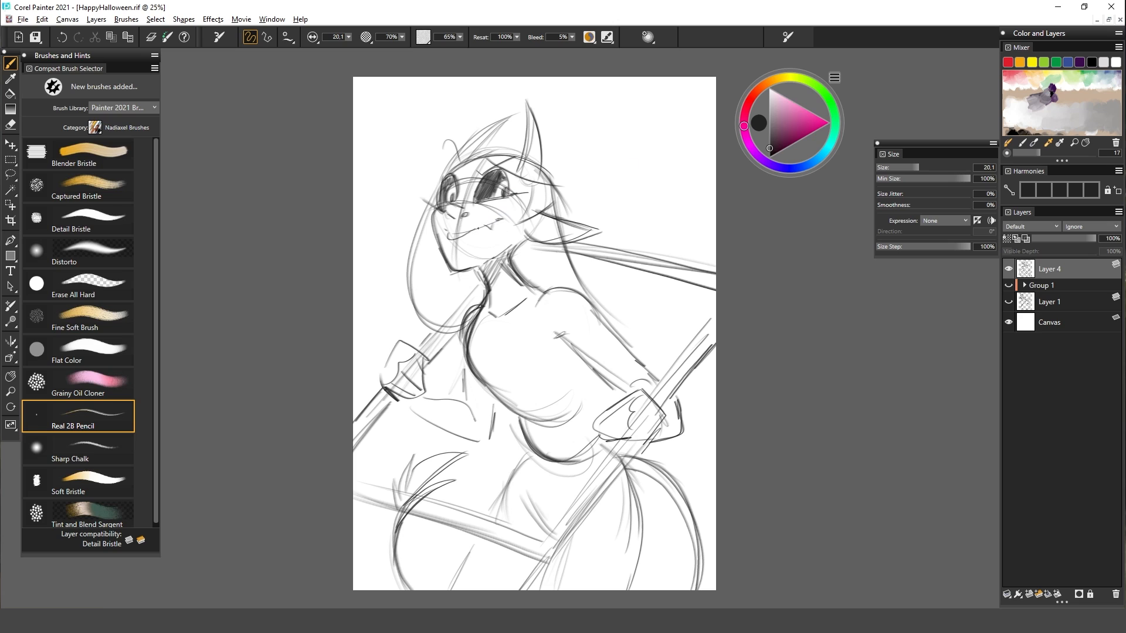
left_click_drag(514, 256, 532, 286)
left_click_drag(561, 249, 654, 365)
Sketch the bent end of the pole beyond the near hand, reaching the canvas's right edge
left_click_drag(635, 361, 715, 366)
left_click_drag(672, 333, 694, 301)
left_click_drag(694, 302, 715, 315)
left_click_drag(668, 380, 715, 385)
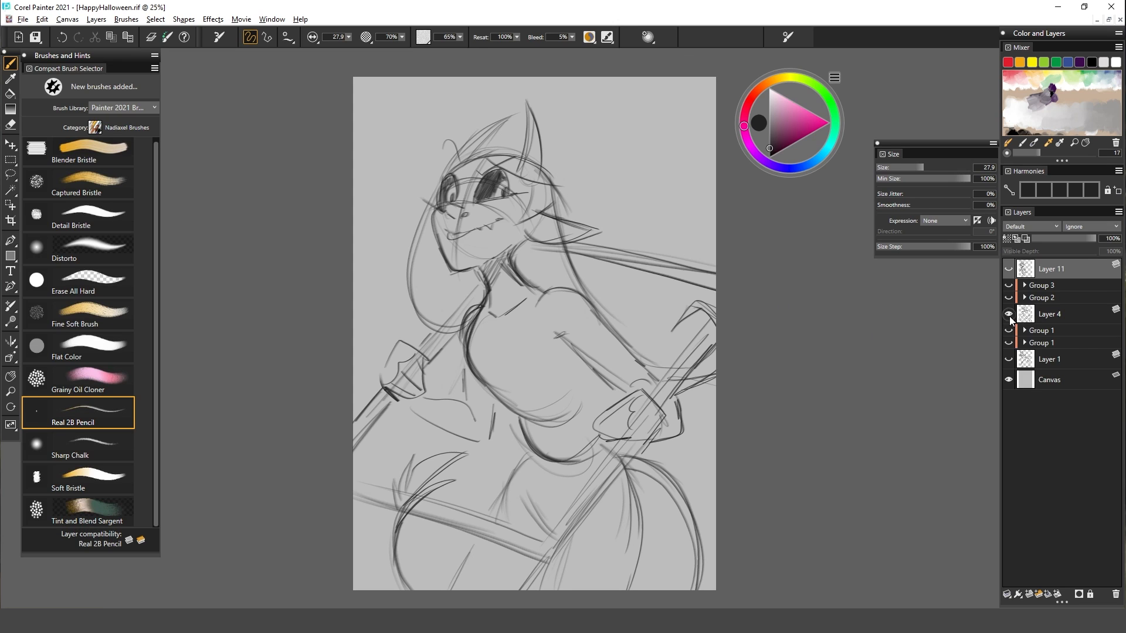
Sketch a witch hat with a wide slanted brim and a tall bent crown over the head
mouse_move(371, 82)
left_mouse_down()
mouse_move(406, 185)
mouse_move(694, 227)
left_mouse_up()
left_click_drag(548, 178, 712, 254)
left_click_drag(490, 123, 515, 99)
left_click_drag(515, 99, 608, 78)
left_click_drag(576, 158, 587, 197)
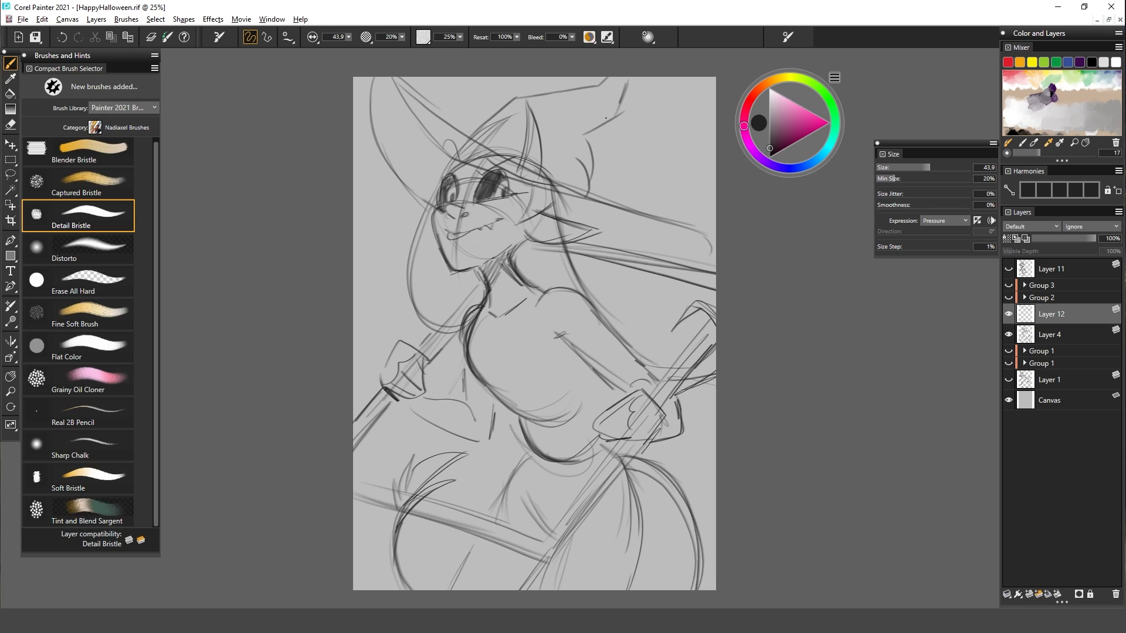
Sketch small skulls on both sides of the figure and the first pointed collar lines
left_click_drag(639, 312, 675, 316)
left_click_drag(368, 452, 413, 447)
left_click_drag(607, 265, 645, 294)
left_click_drag(430, 249, 481, 307)
mouse_move(517, 258)
left_mouse_down()
mouse_move(542, 296)
mouse_move(579, 290)
left_mouse_up()
Draw bold outlines over the hat brim and the near side of the collar with Detail Bristle on Layer 12
left_click_drag(396, 83, 496, 175)
mouse_move(398, 79)
left_mouse_down()
mouse_move(688, 228)
mouse_move(410, 235)
left_mouse_up()
left_click_drag(687, 229, 709, 251)
mouse_move(703, 245)
left_mouse_down()
mouse_move(575, 273)
mouse_move(625, 275)
left_mouse_up()
left_click_drag(622, 276, 601, 313)
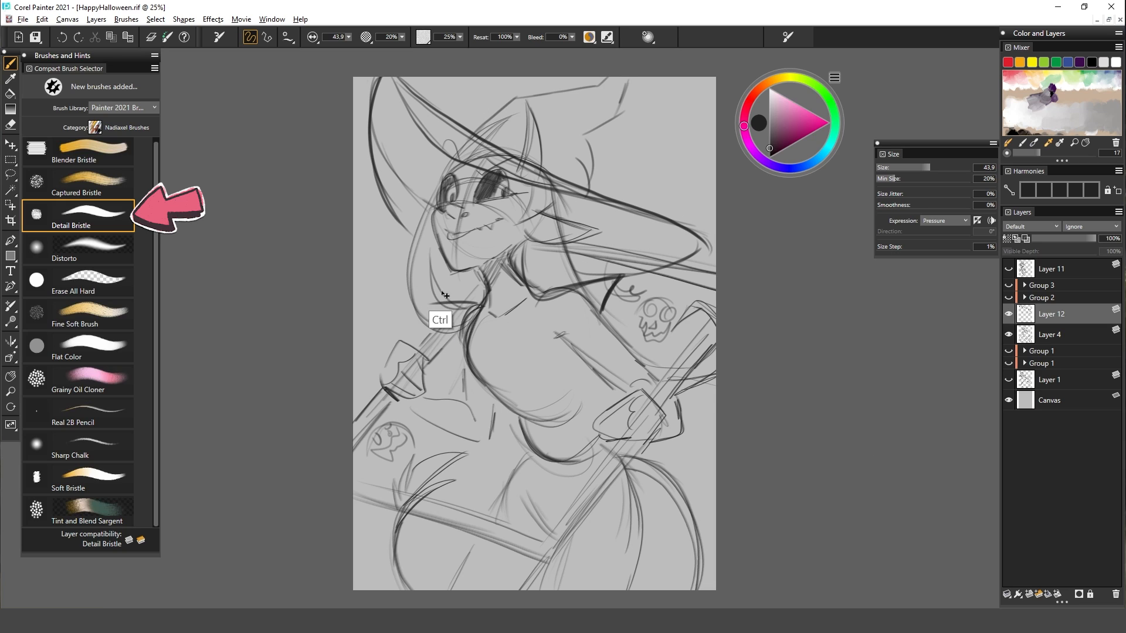
Draw the far point of the collar and the outfit's neckline down the chest in bold lines
left_click_drag(482, 303, 430, 302)
left_click_drag(431, 303, 467, 340)
left_click_drag(499, 304, 502, 303)
left_click_drag(512, 322, 537, 316)
left_click_drag(487, 323, 479, 323)
left_click_drag(476, 328, 510, 377)
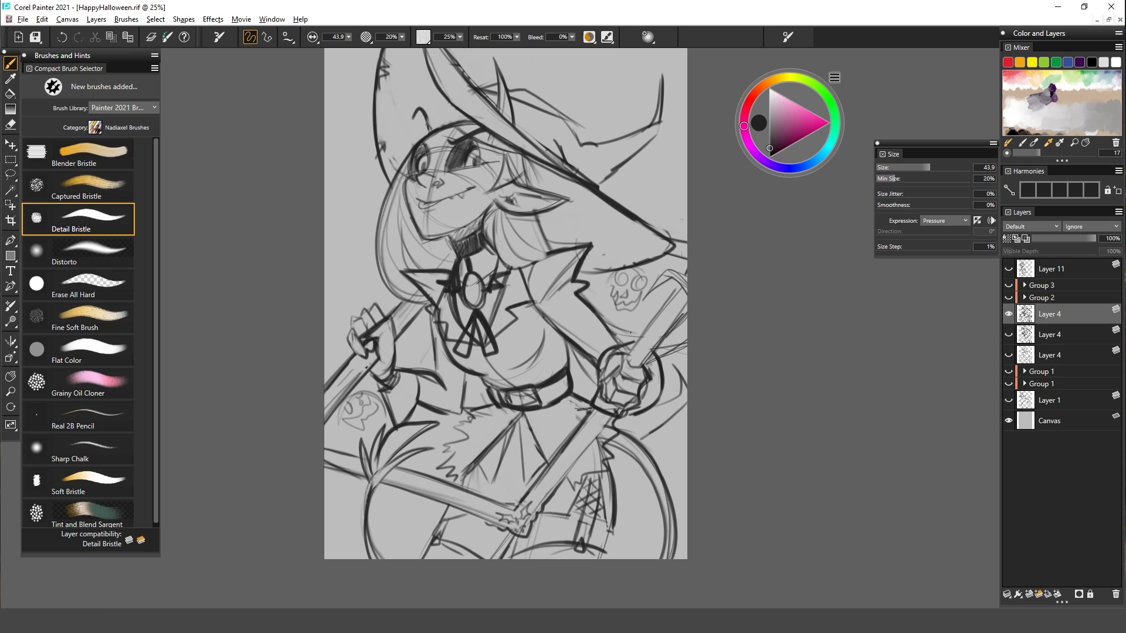
Add shading marks inside the ear and fold lines on the skirt with Detail Bristle on Layer 4
key("ctrl+plus")
key("ctrl+plus")
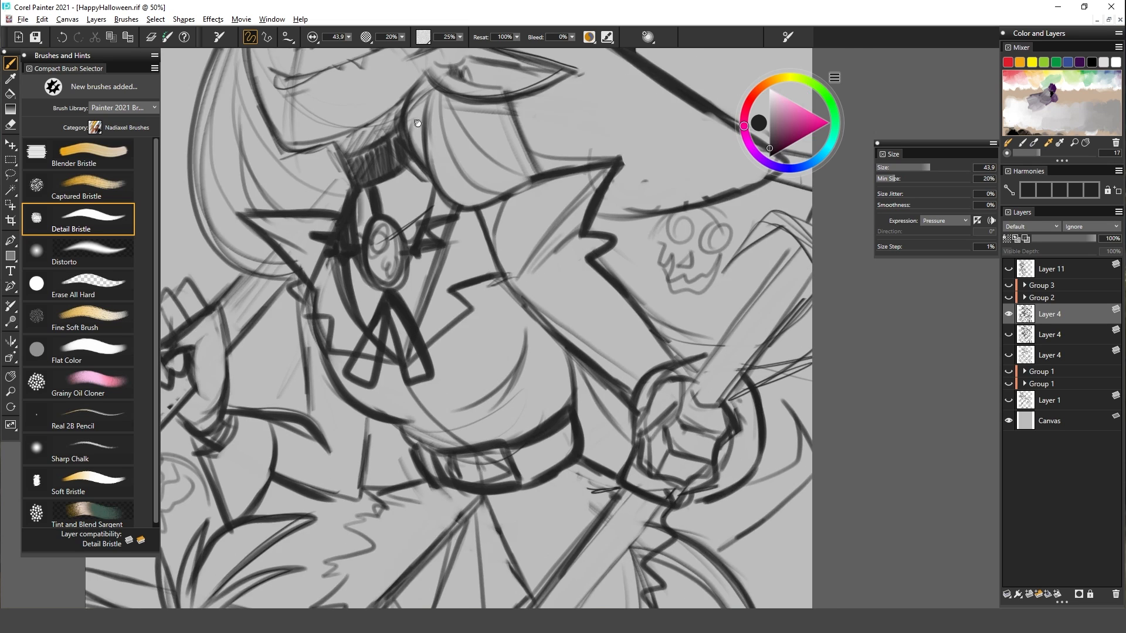
left_click_drag(504, 193, 552, 331)
mouse_move(538, 187)
left_mouse_down()
mouse_move(548, 205)
mouse_move(514, 232)
left_mouse_up()
left_click_drag(510, 214, 502, 226)
key("ctrl+minus")
key("ctrl+minus")
left_click_drag(538, 492, 523, 450)
left_click_drag(523, 450, 494, 482)
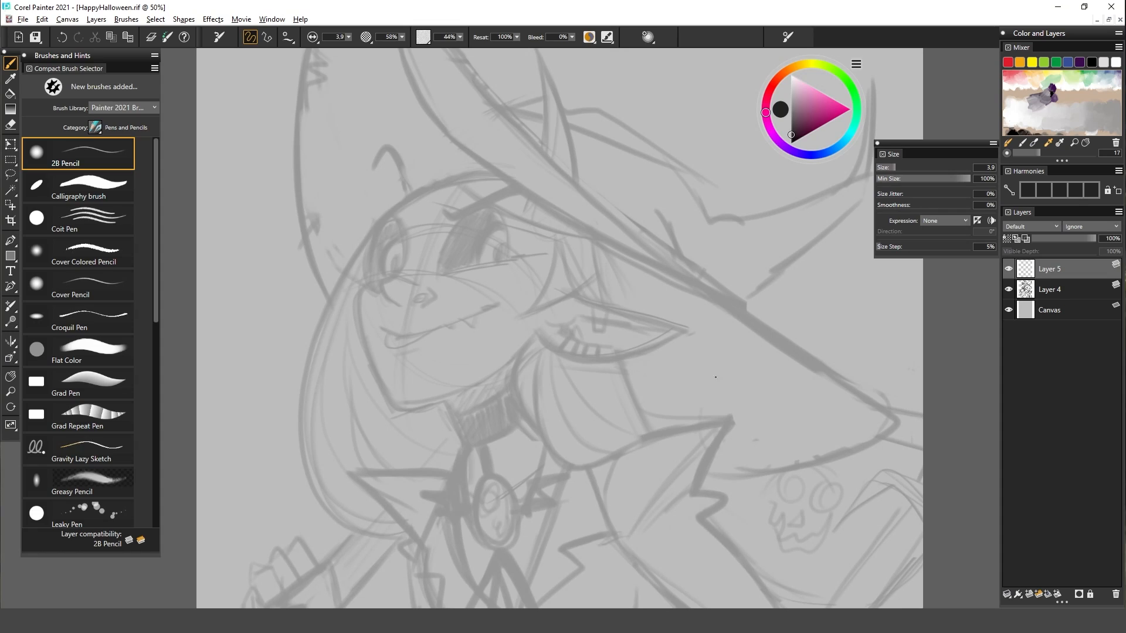
Try out the Calligraphy brush along the far eye and the face contour, undoing the test strokes
left_click(78, 187)
left_click_drag(322, 212, 331, 226)
key("ctrl+z")
left_click_drag(408, 201, 362, 291)
left_click_drag(357, 292, 398, 412)
key("ctrl+z")
key("ctrl+z")
left_click_drag(398, 212, 396, 276)
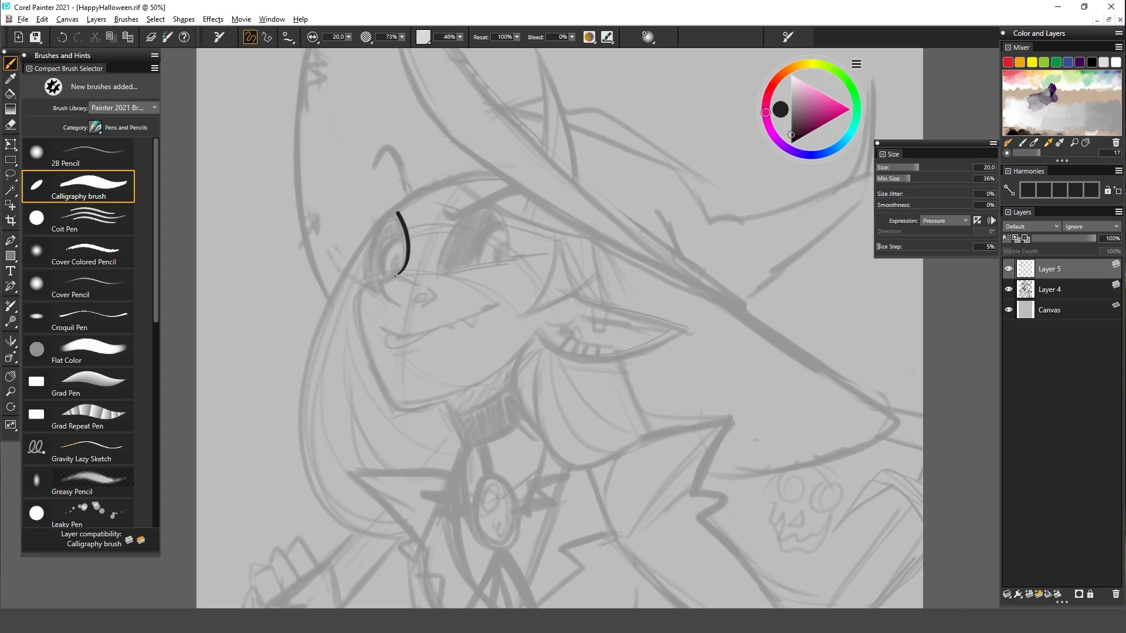
key("ctrl+z")
key("ctrl+z")
Test the Cover Colored Pencil and Cover Pencil on the far eye, adjusting the brush size and undoing each stroke
left_click(82, 252)
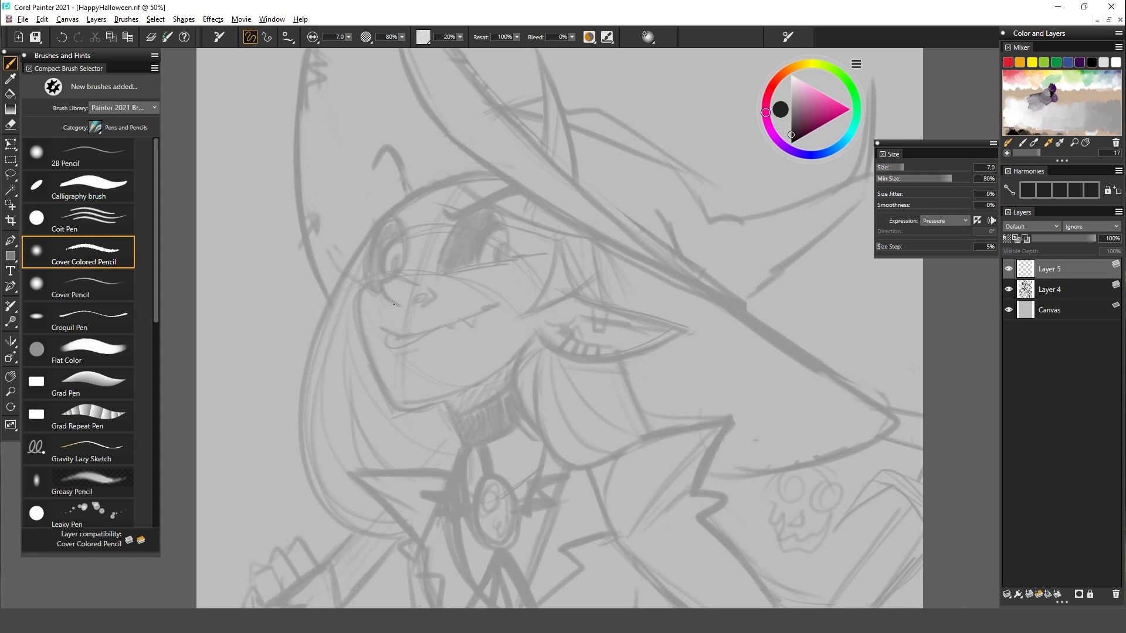
key("ctrl+z")
left_click(103, 287)
key("ctrl+z")
left_click(892, 169)
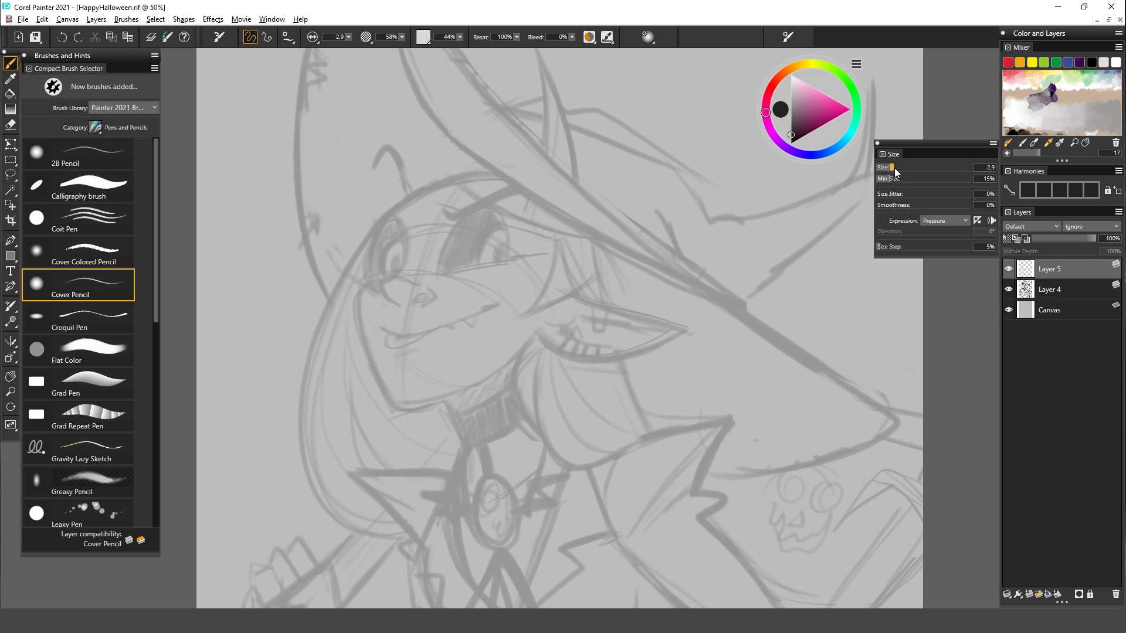
left_click_drag(401, 227, 382, 284)
key("ctrl+z")
left_click(911, 168)
key("ctrl+z")
Try the Croquil Pen on the far eye and nose line, and undo the stroke
left_click(123, 328)
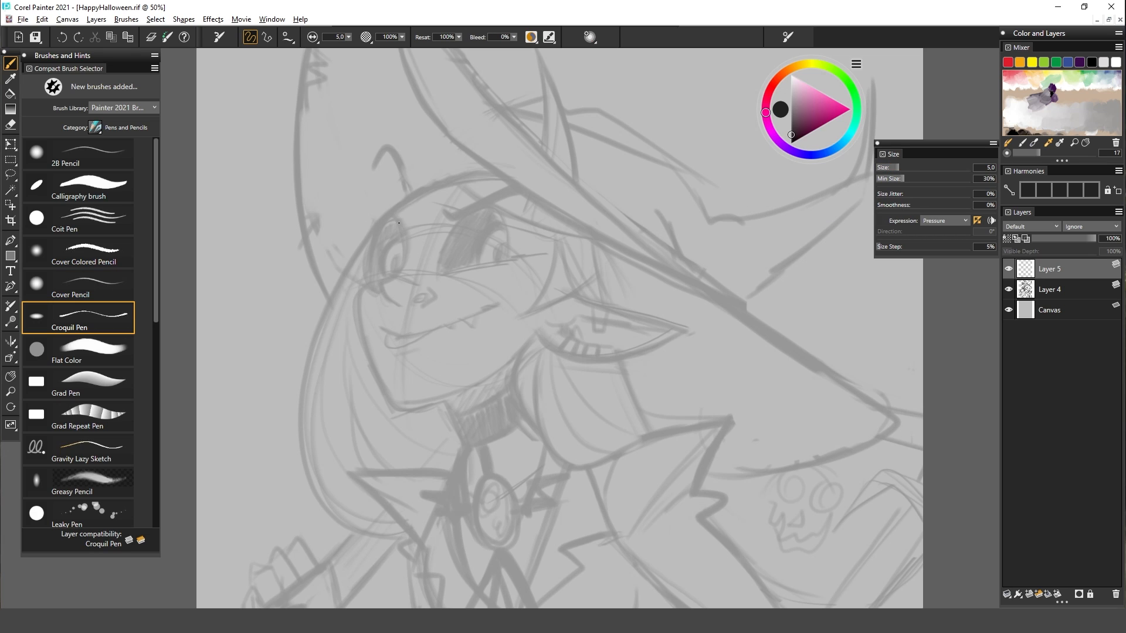
left_click_drag(394, 216, 403, 307)
key("ctrl+z")
Try inking the far eye, nose and forehead curve with Flat Color at size 7.2 and 21% minimum size
left_click(117, 352)
left_click_drag(378, 258, 373, 272)
key("ctrl+z")
left_click(903, 168)
left_click(889, 178)
left_click_drag(402, 223, 399, 307)
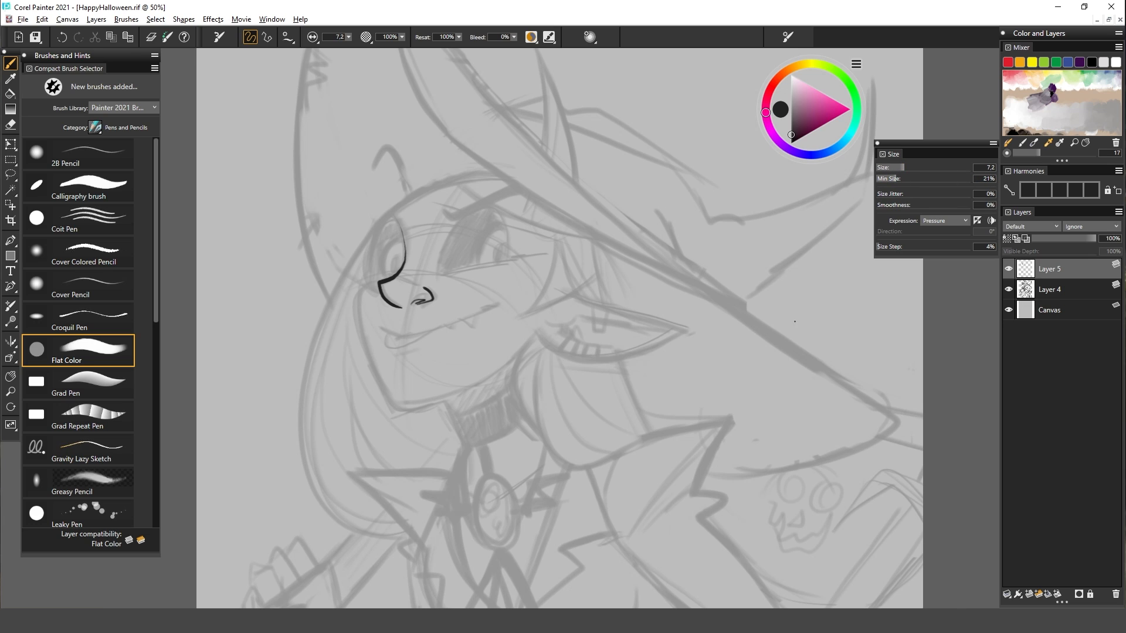
left_click_drag(369, 281, 482, 167)
left_click_drag(482, 168, 499, 166)
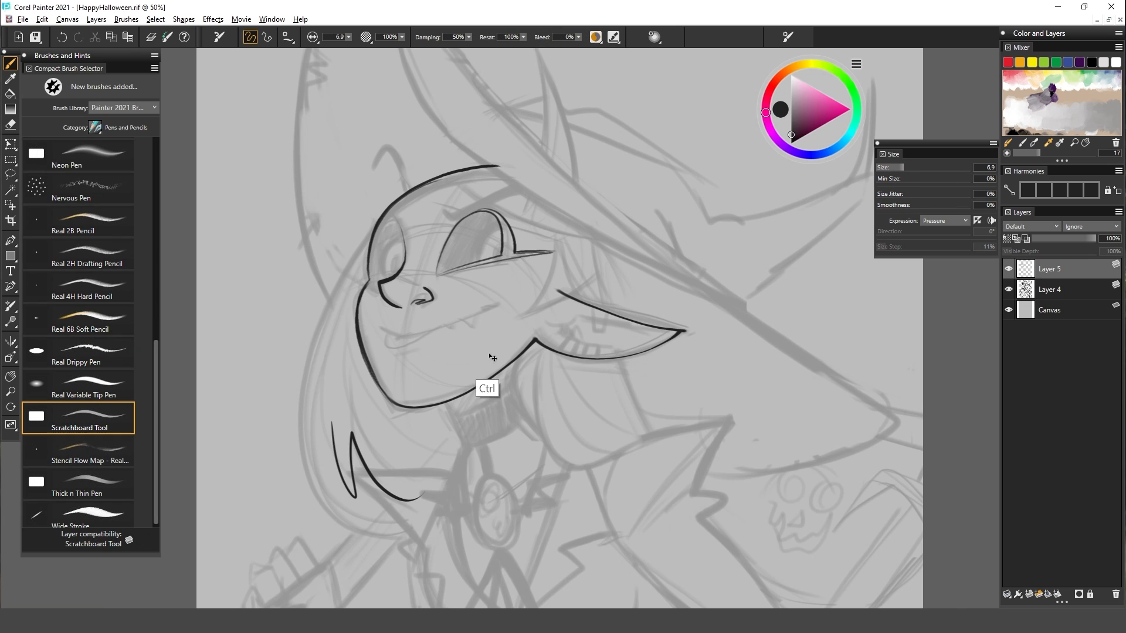
Undo the latest test strokes, add a new layer above Layer 4, and delete Layer 5 with the remaining brush tests
key("ctrl+z")
key("ctrl+z")
key("ctrl+z")
left_click_drag(1060, 290, 1113, 563)
left_click(1029, 593)
left_click(1060, 269)
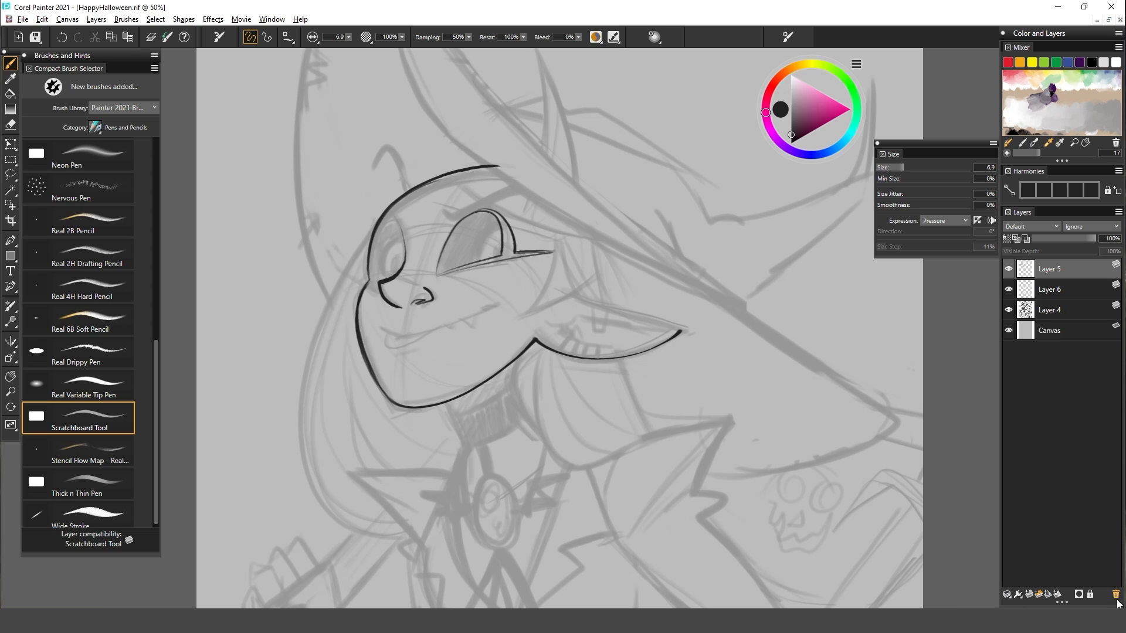
left_click(1115, 593)
Ink the far eye edge, nose, forehead, jawline and smiling mouth on Layer 6 with the Scratchboard Tool at size 6.9
left_click_drag(393, 218, 401, 266)
key("ctrl+z")
key("ctrl+z")
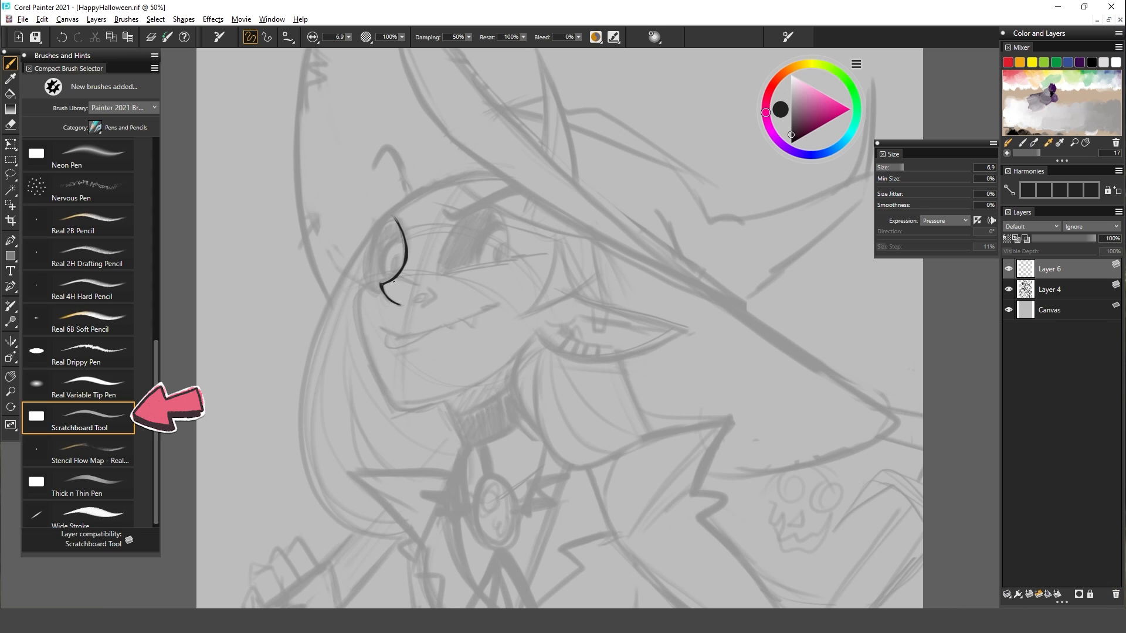
left_click_drag(370, 282, 514, 180)
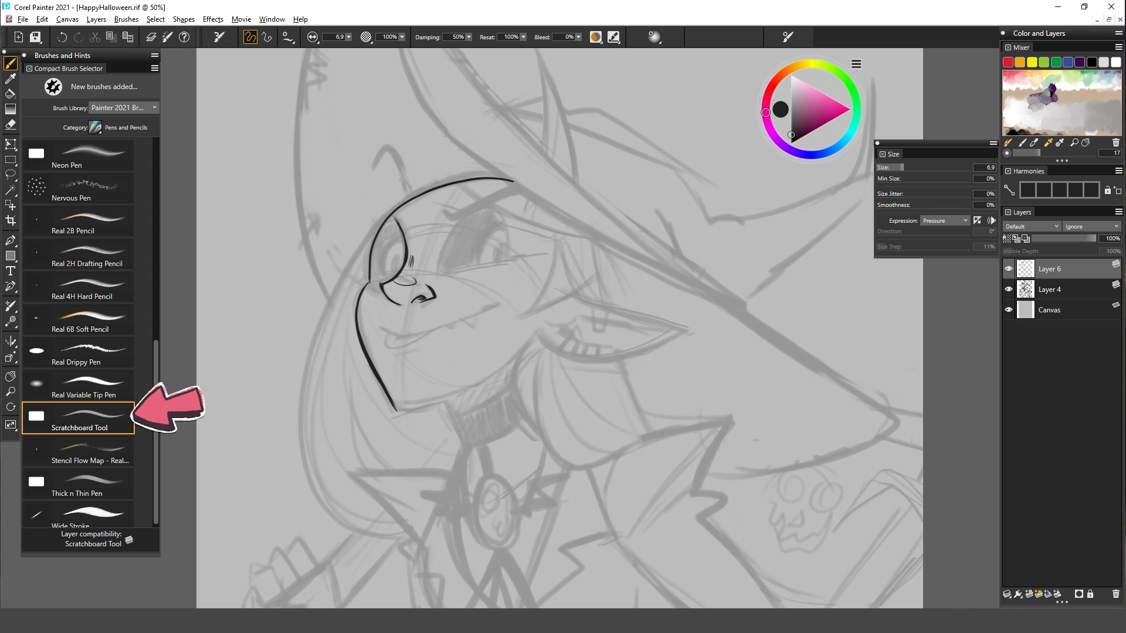
left_click_drag(533, 331, 469, 440)
left_click_drag(380, 328, 466, 321)
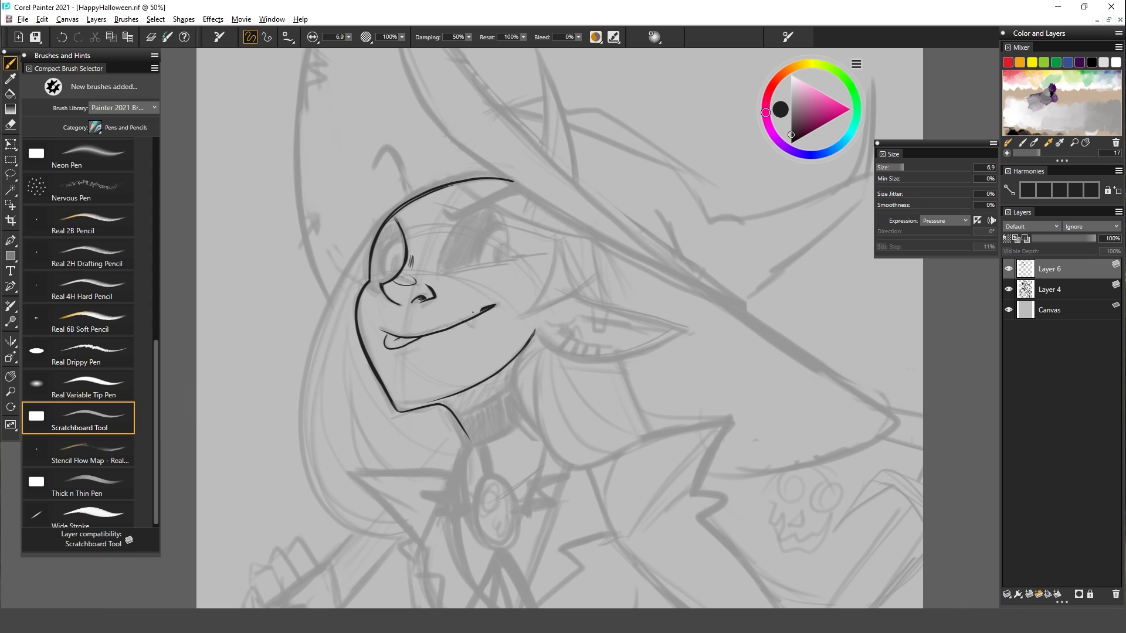
Outline the near eye with a thickened lower lid and a bold outer edge
mouse_move(550, 255)
left_mouse_down()
mouse_move(437, 275)
mouse_move(508, 253)
left_mouse_up()
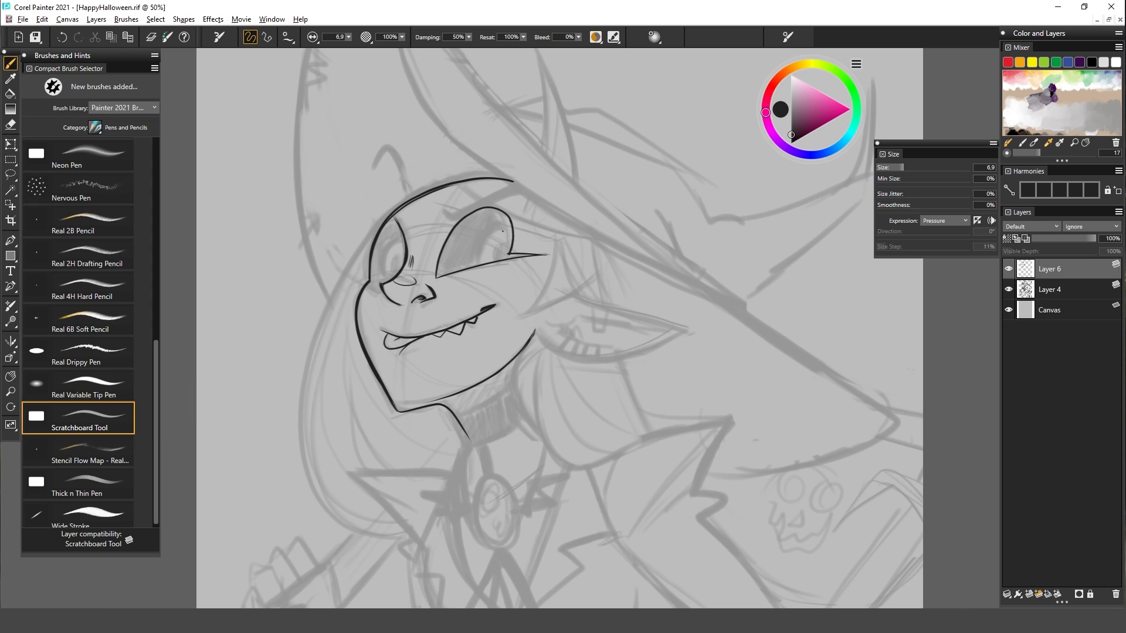
left_click_drag(437, 277, 508, 255)
key("ctrl+z")
left_click_drag(489, 205, 512, 252)
left_click_drag(506, 214, 507, 256)
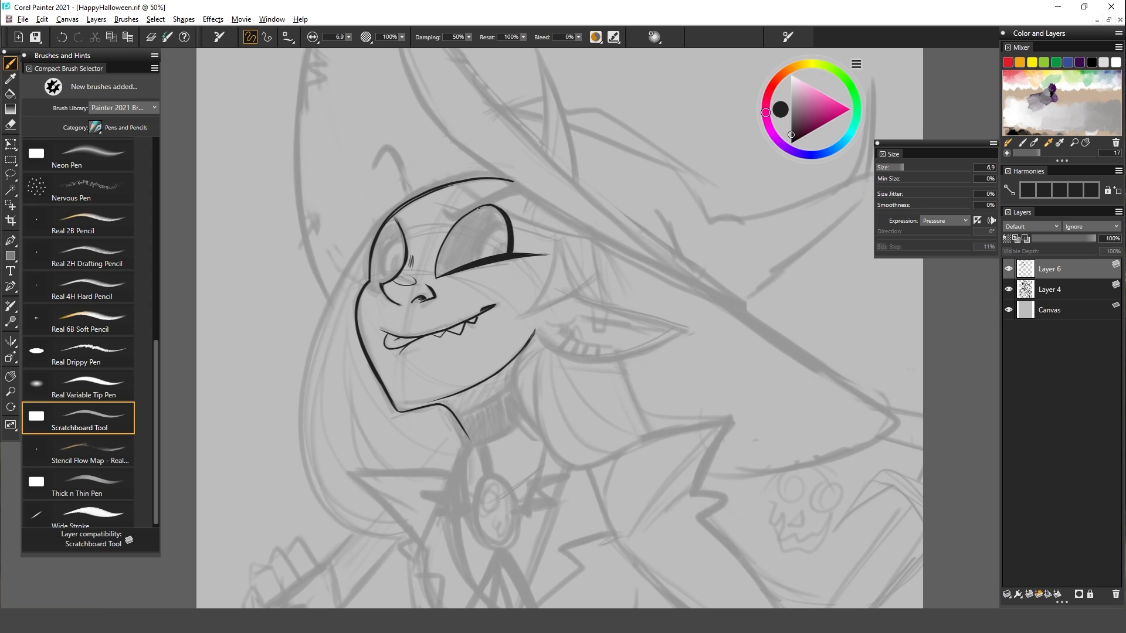
Ink the thick near eyebrow, the far brow and the near eye's iris with the Scratchboard Tool
left_click_drag(444, 218, 537, 188)
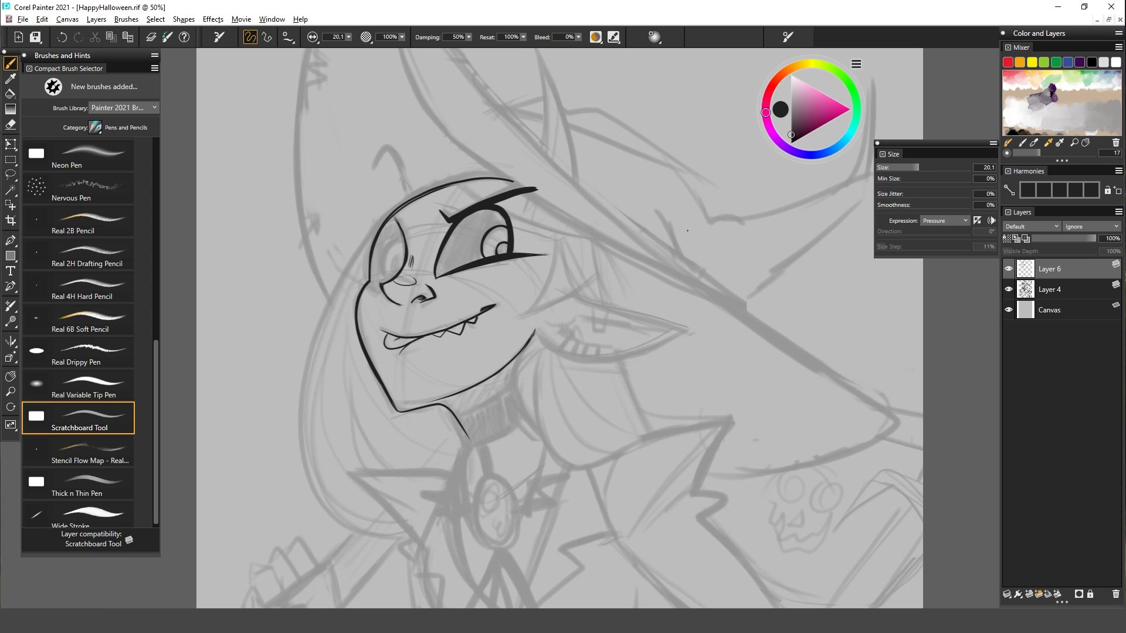
left_click_drag(373, 171, 404, 197)
left_click_drag(507, 227, 485, 257)
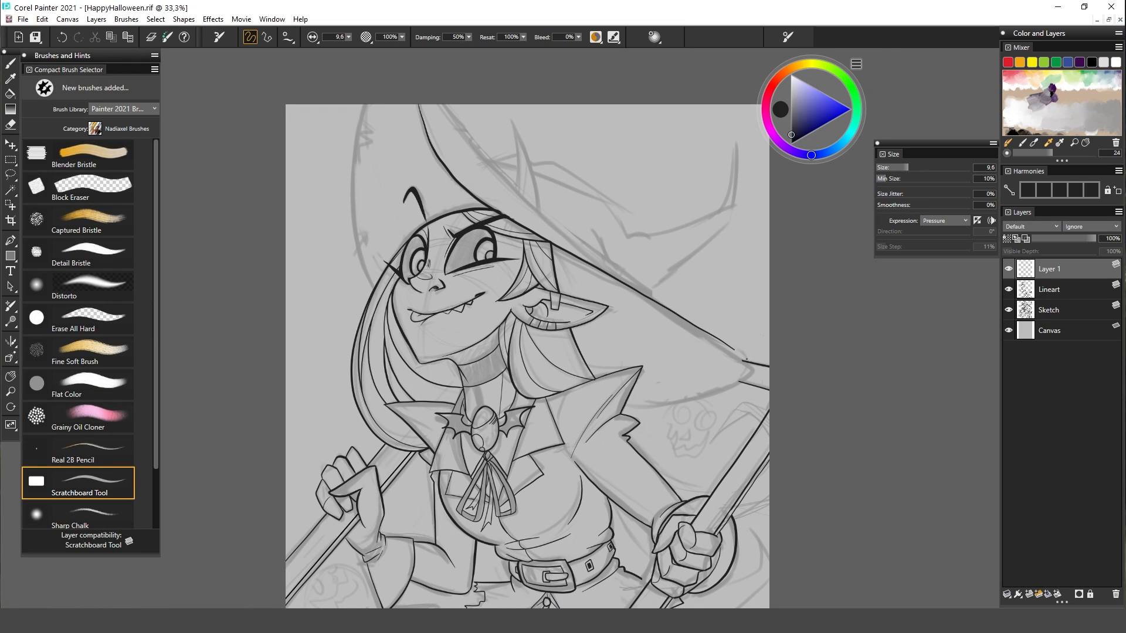
Ink the witch hat's wide brim edges and underside on Layer 1 with the Scratchboard Tool at size 9.6
left_click_drag(440, 105, 637, 285)
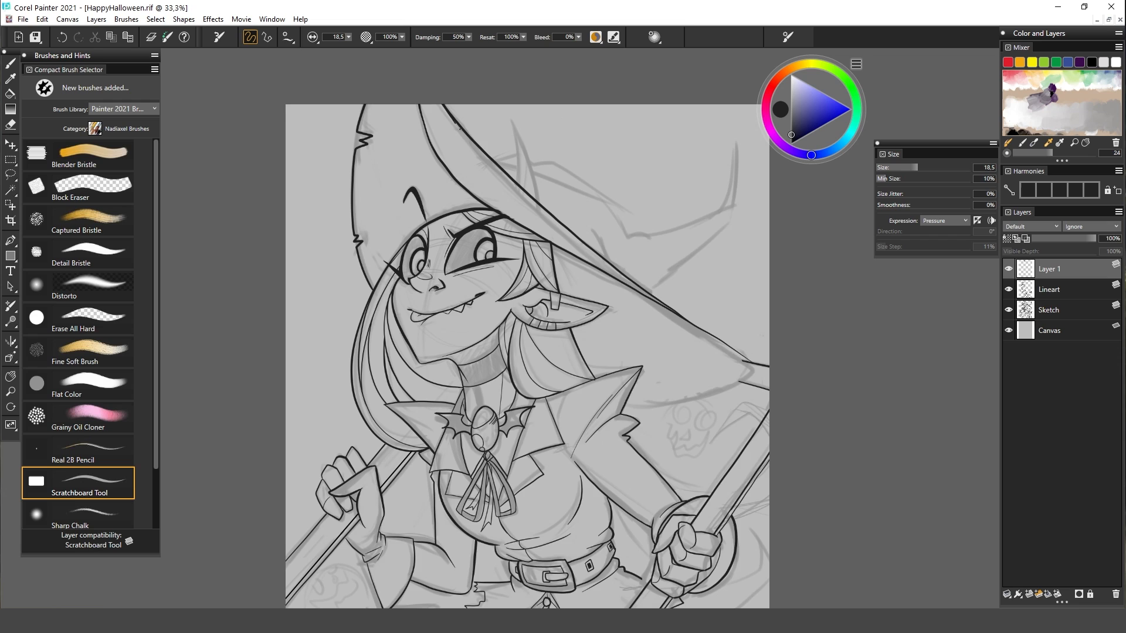
left_click_drag(687, 322, 586, 254)
mouse_move(587, 255)
left_mouse_down()
mouse_move(648, 311)
mouse_move(525, 338)
left_mouse_up()
left_click(908, 168)
key("ctrl+z")
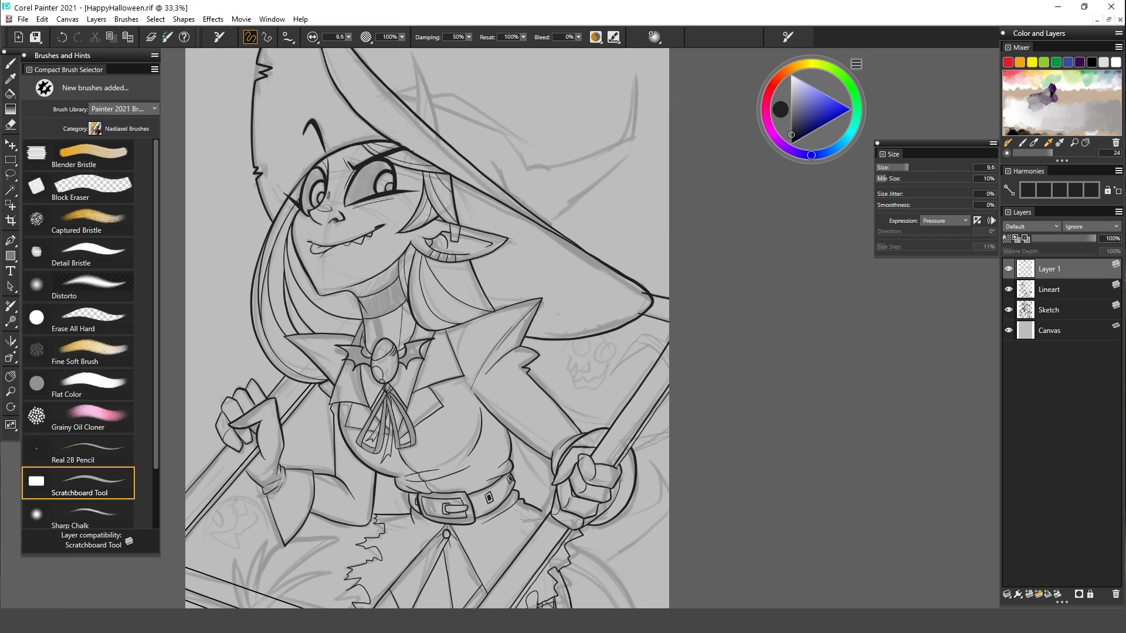
key("ctrl+z")
left_click_drag(649, 306, 526, 338)
Ink the ridged horn rising behind the hat brim on the Lineart layer with the Scratchboard Tool at size 12.8
left_click(78, 186)
key("ctrl+plus")
key("ctrl+plus")
left_click(1058, 293)
left_click(1058, 270)
left_click(1058, 290)
left_click(78, 484)
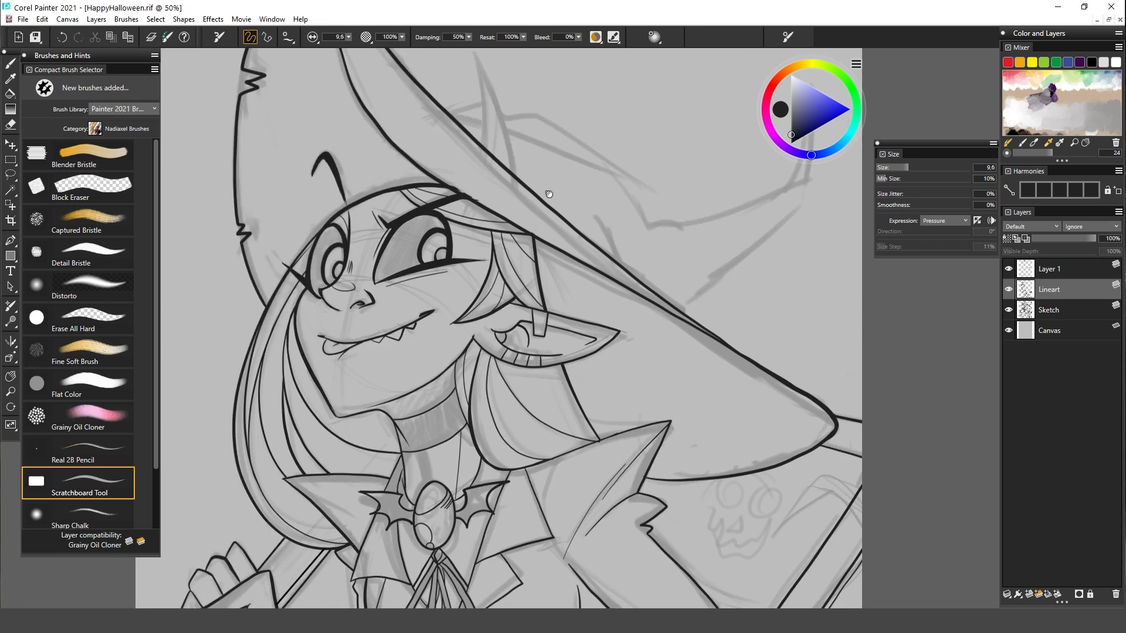
left_click_drag(549, 194, 590, 219)
key("ctrl+z")
left_click(913, 168)
mouse_move(515, 74)
left_mouse_down()
mouse_move(523, 170)
mouse_move(557, 202)
left_mouse_up()
left_click_drag(524, 124, 538, 119)
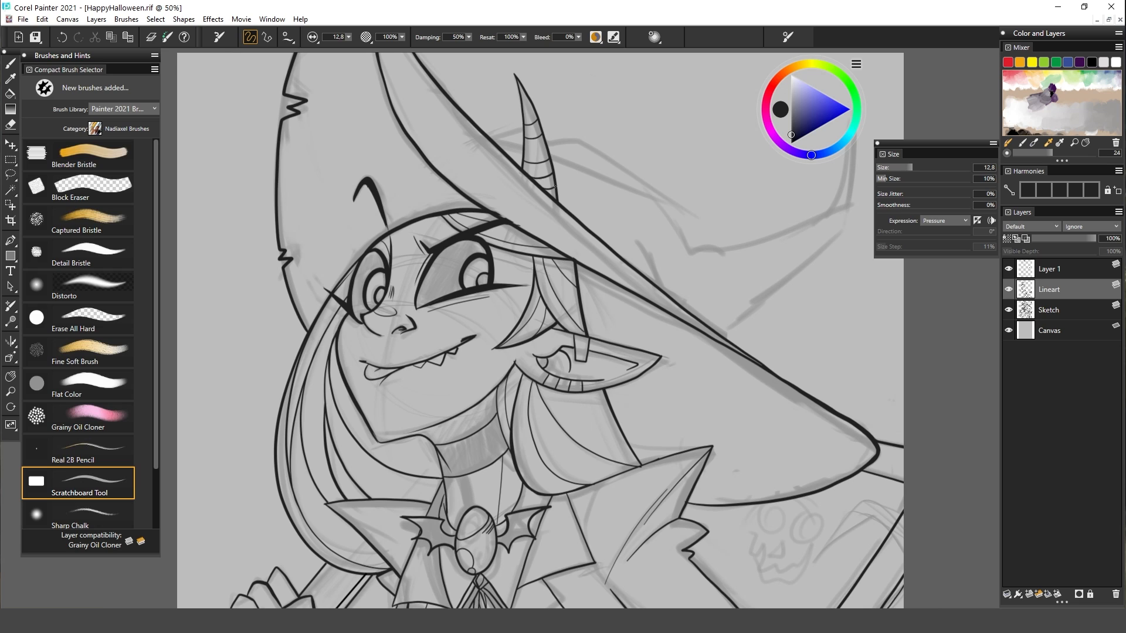
Ink the hat's folded crown and curling tip on Layer 1, cleaning up stray line ends with the Block Eraser
left_click_drag(555, 187, 455, 152)
left_click_drag(394, 107, 505, 122)
left_click_drag(484, 110, 589, 218)
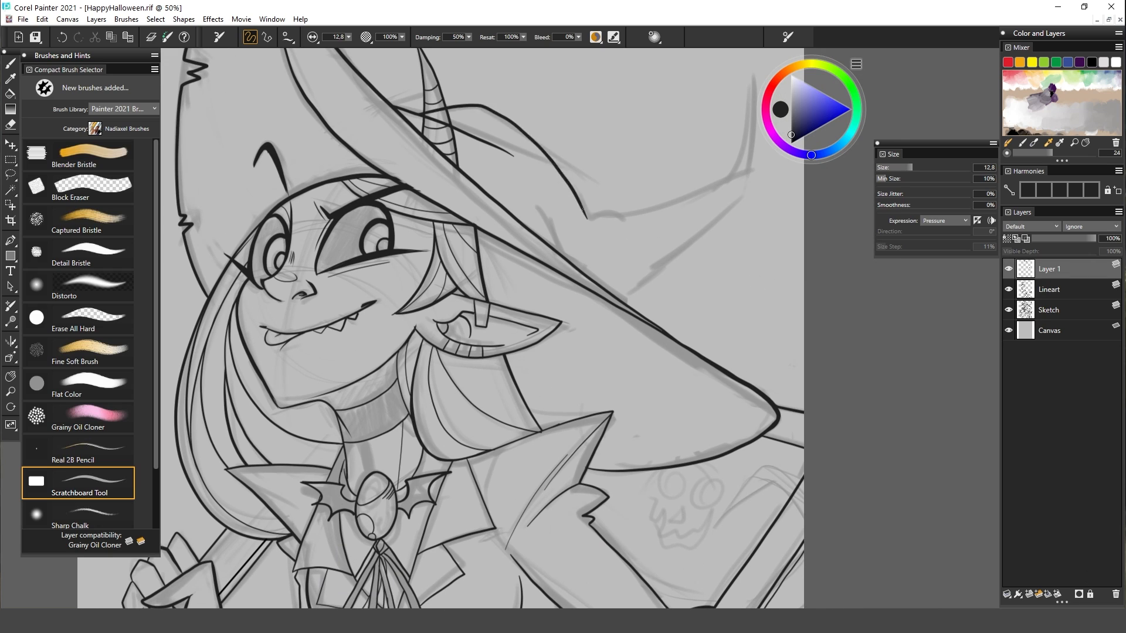
key("ctrl+z")
left_click_drag(485, 109, 592, 222)
mouse_move(587, 212)
left_mouse_down()
mouse_move(629, 226)
mouse_move(489, 274)
left_mouse_up()
left_click_drag(441, 247, 474, 302)
mouse_move(520, 255)
left_mouse_down()
mouse_move(654, 120)
mouse_move(521, 338)
left_mouse_up()
left_click_drag(527, 328, 600, 341)
left_click(82, 188)
left_click_drag(725, 132, 725, 148)
left_click_drag(563, 317, 481, 344)
Try drawing a round ornament around the hat's curled tip with the Scratchboard Tool, and undo it
left_click(88, 488)
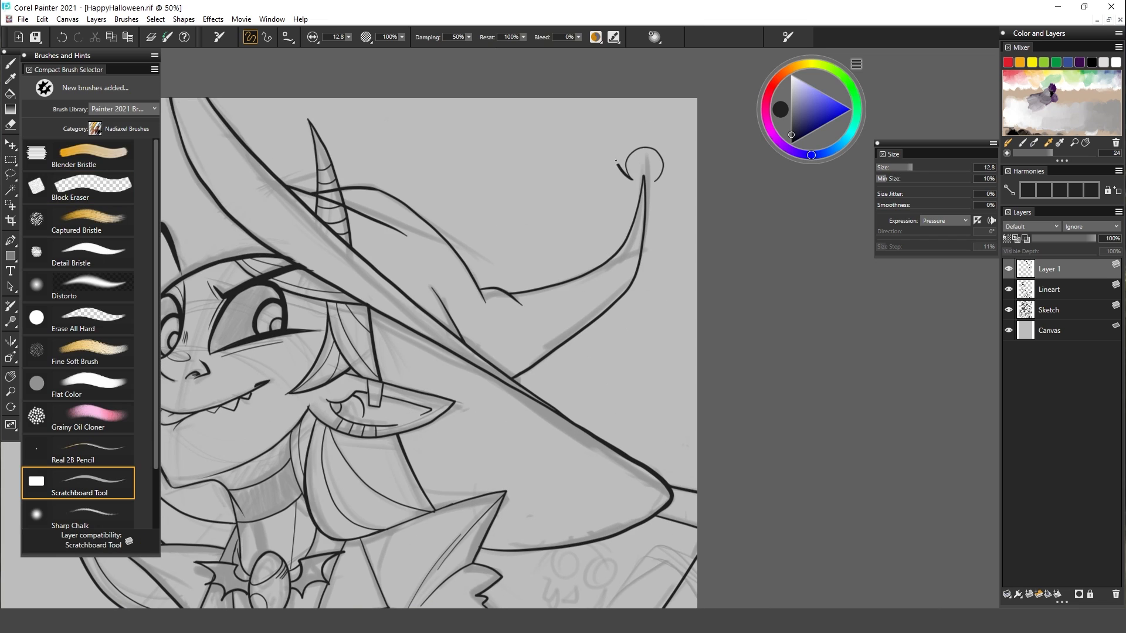
mouse_move(629, 151)
left_mouse_down()
mouse_move(625, 174)
mouse_move(664, 182)
left_mouse_up()
key("ctrl+z")
key("ctrl+z")
key("ctrl+minus")
key("ctrl+minus")
key("ctrl+minus")
key("ctrl+plus")
key("ctrl+plus")
key("ctrl+plus")
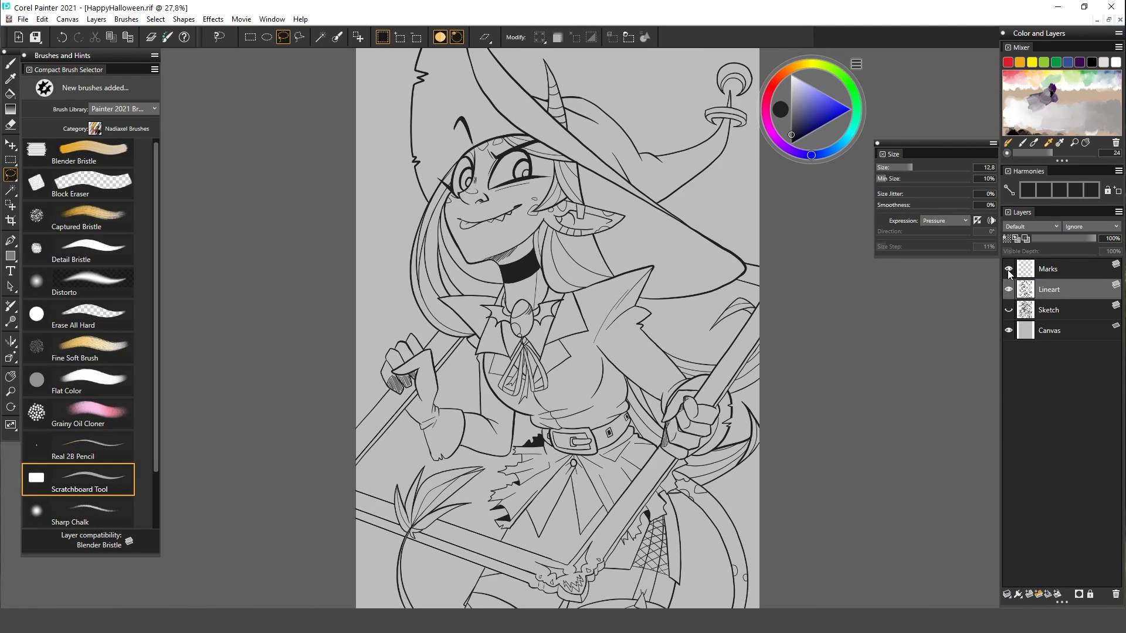
Touch up the lower edge of the long hair strand on the Lineart layer with the Scratchboard Tool
left_click(1008, 289)
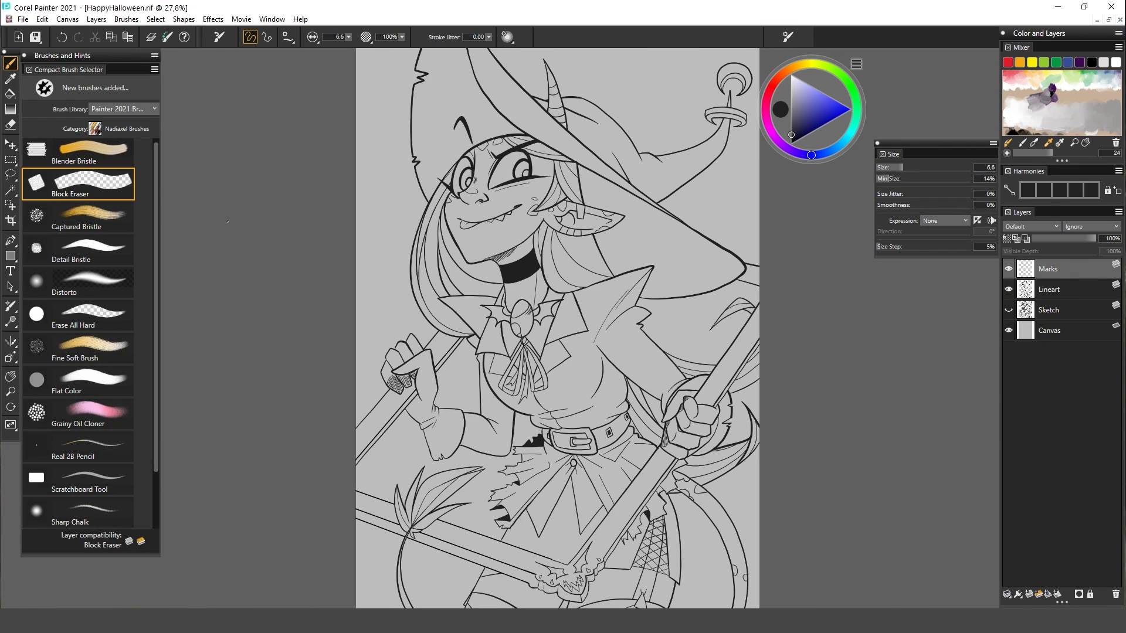
key("ctrl+z")
left_click(79, 480)
left_click_drag(477, 337, 415, 319)
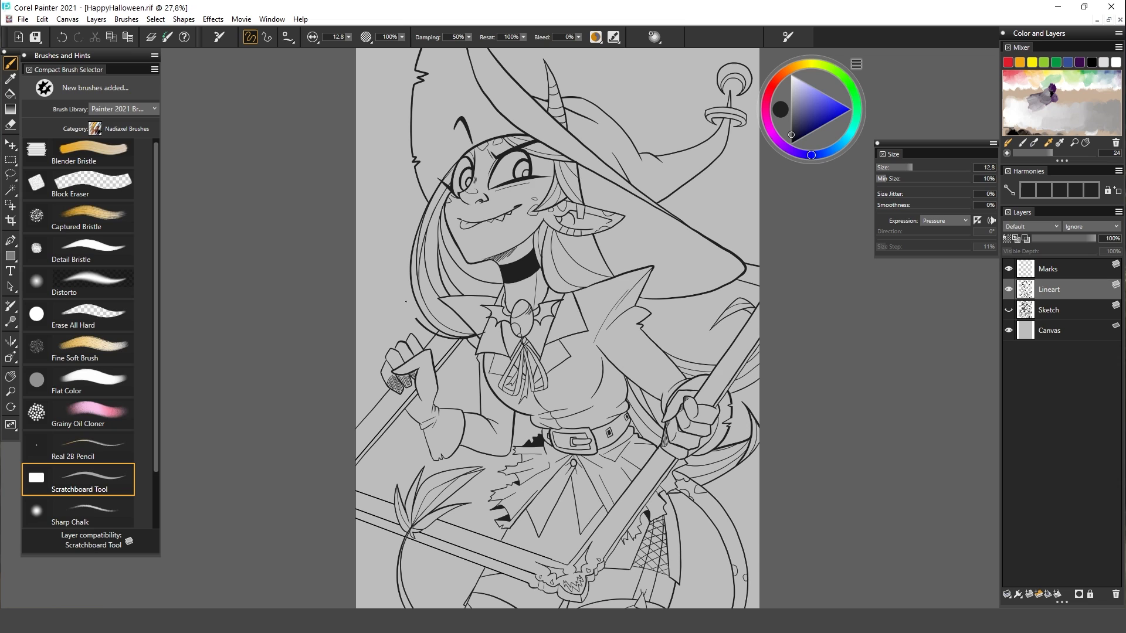
scroll(452, 170, "up", 2)
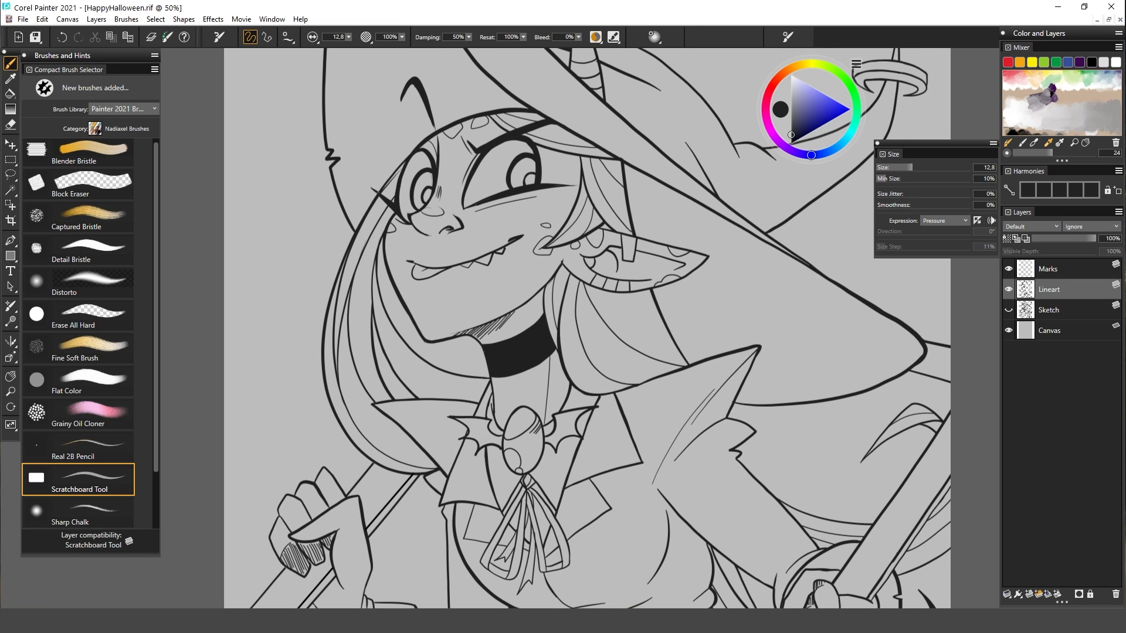
scroll(641, 316, "down", 2)
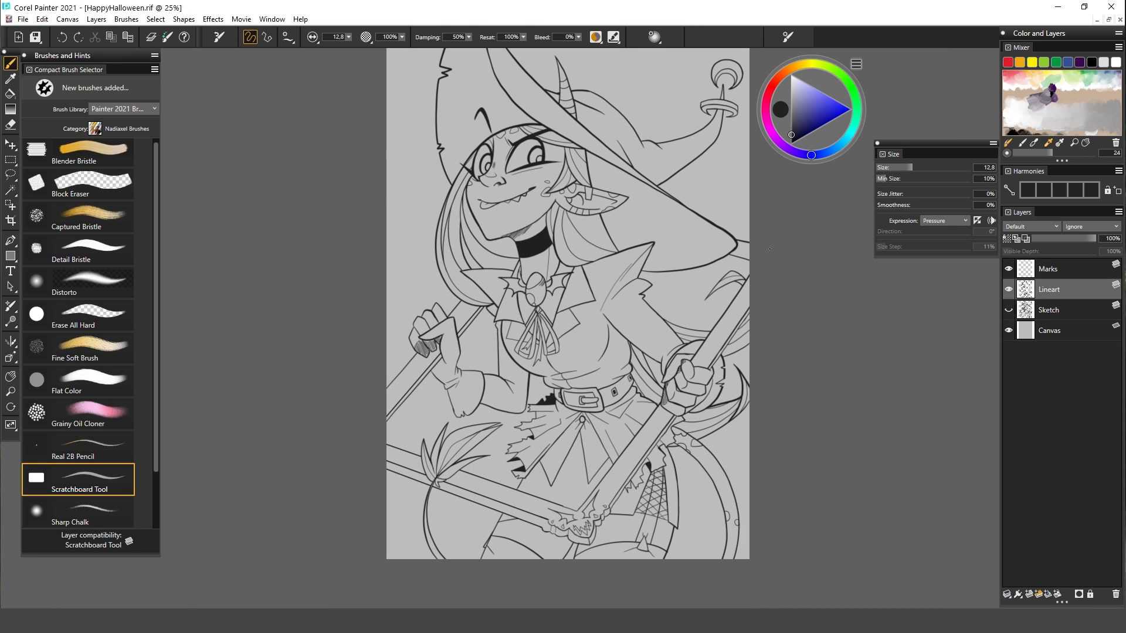
scroll(680, 386, "up", 2)
Add a new layer above Lineart and merge it into the Lineart layer
key("ctrl+shift+n")
left_click(10, 125)
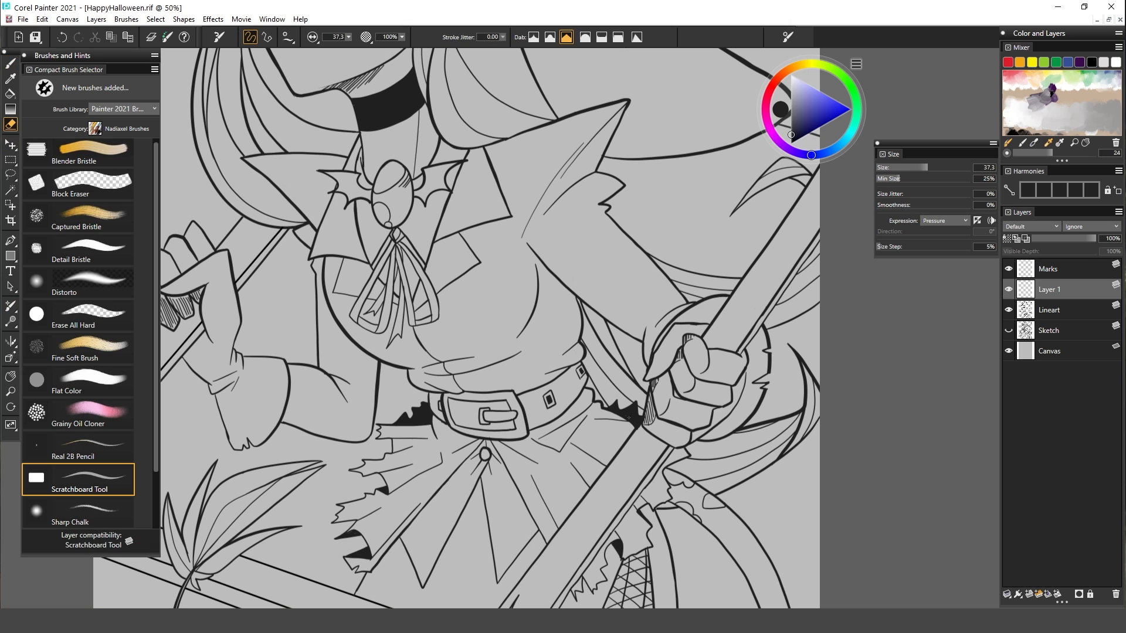
left_click(76, 184)
left_click(1055, 308)
left_click(1064, 298)
key("ctrl+e")
left_click(88, 480)
key("ctrl+minus")
key("ctrl+minus")
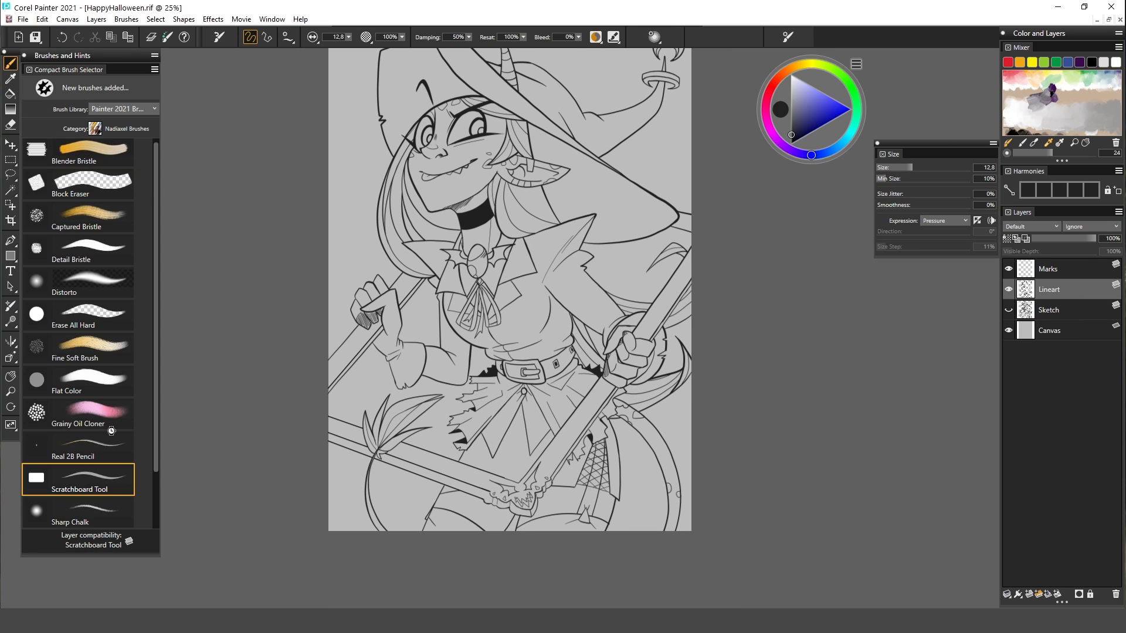
Erase a small stretch of line art with the Block Eraser and return to the Scratchboard Tool
left_click(82, 184)
key("ctrl+plus")
key("ctrl+plus")
left_click_drag(521, 238, 530, 219)
left_click(88, 478)
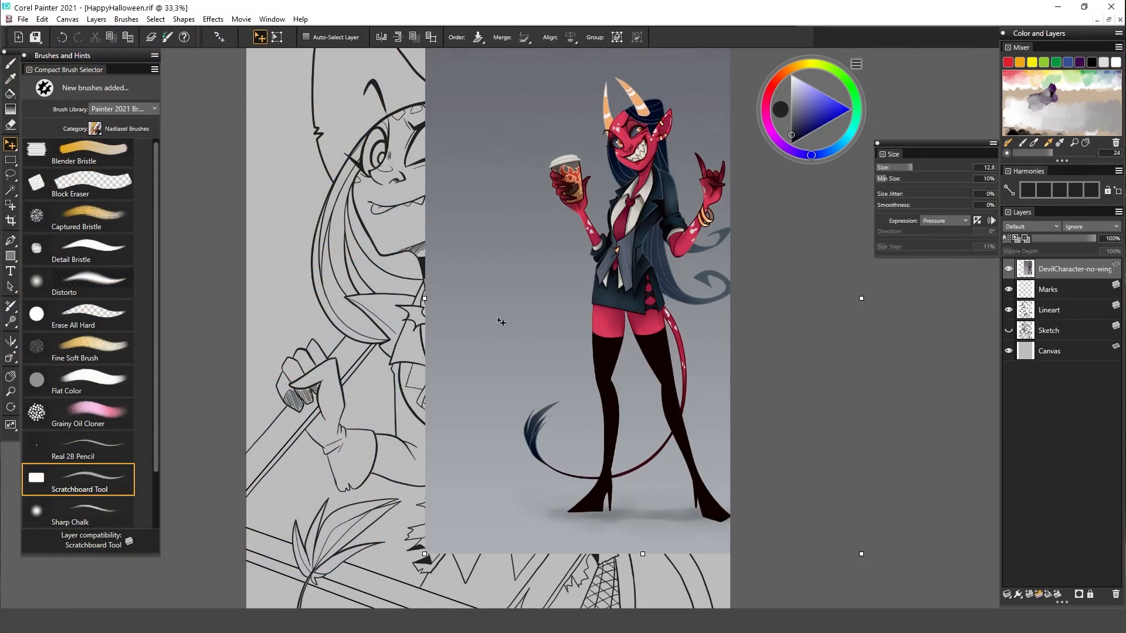
Shrink the devil character reference image and place it over the lower-right area of the drawing
left_click_drag(595, 262, 441, 259)
left_click_drag(343, 242, 516, 248)
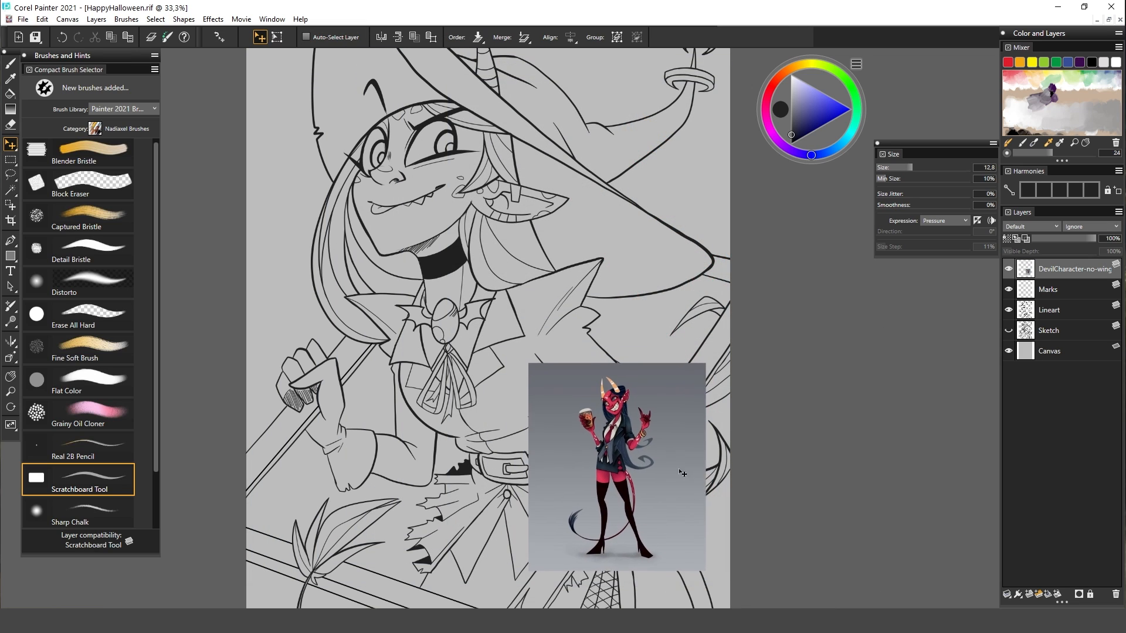
left_click_drag(683, 473, 720, 451)
Pick up the purple from the Mixer and clear the mixing pad
left_click(1051, 100)
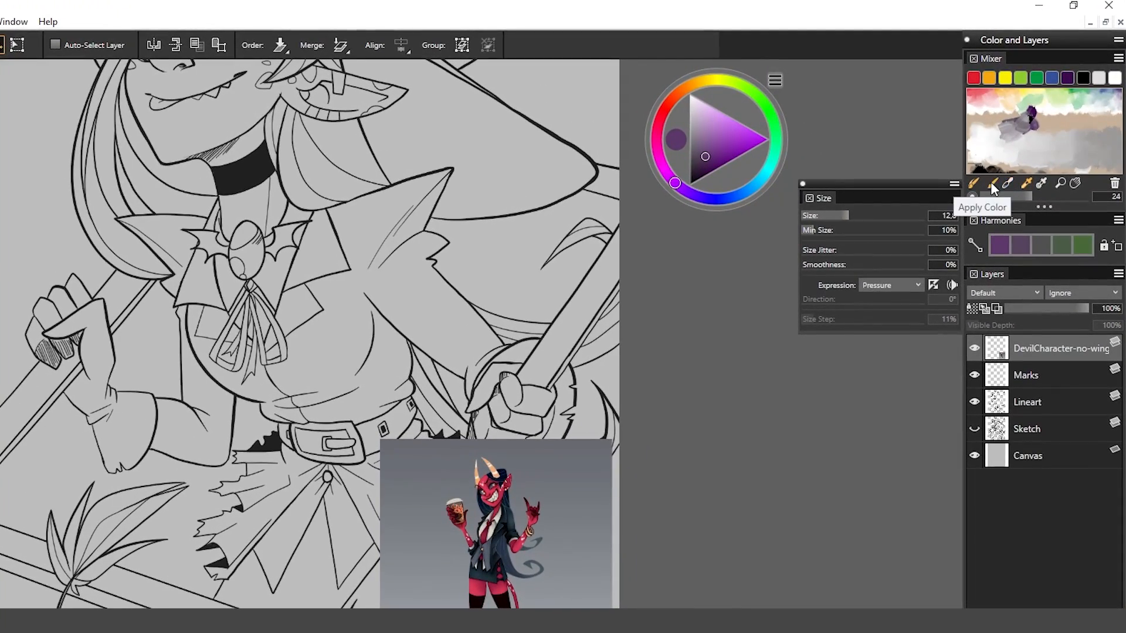
left_click(1007, 184)
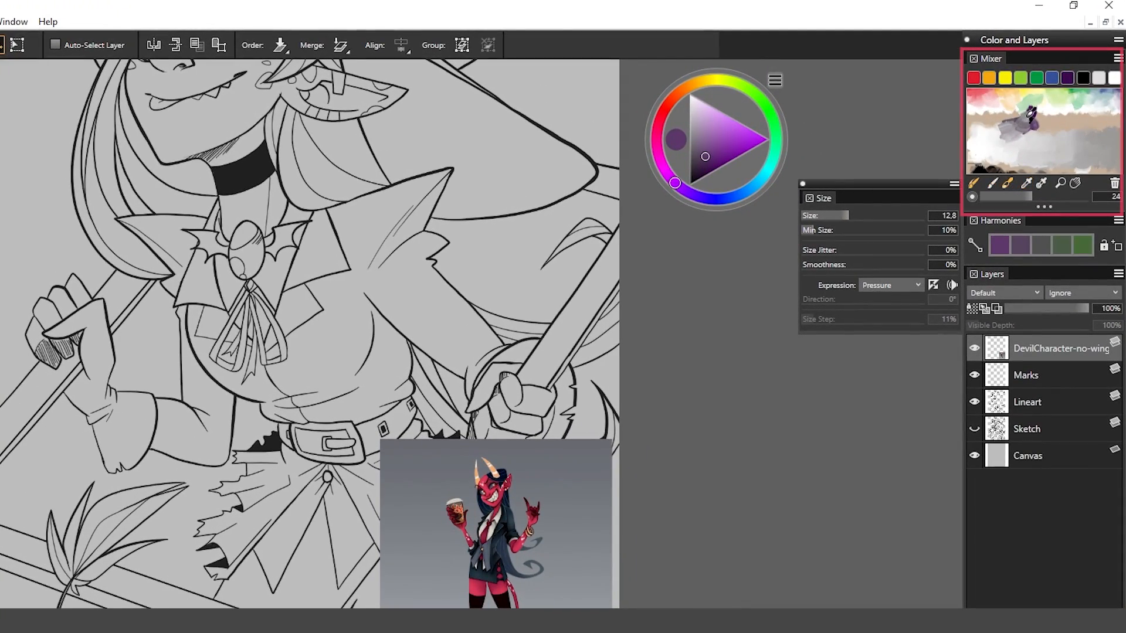
left_click(1112, 184)
Sample the red skin colour from the devil reference image and paint a swatch of it on the Mixer pad
key("d")
left_click(478, 575)
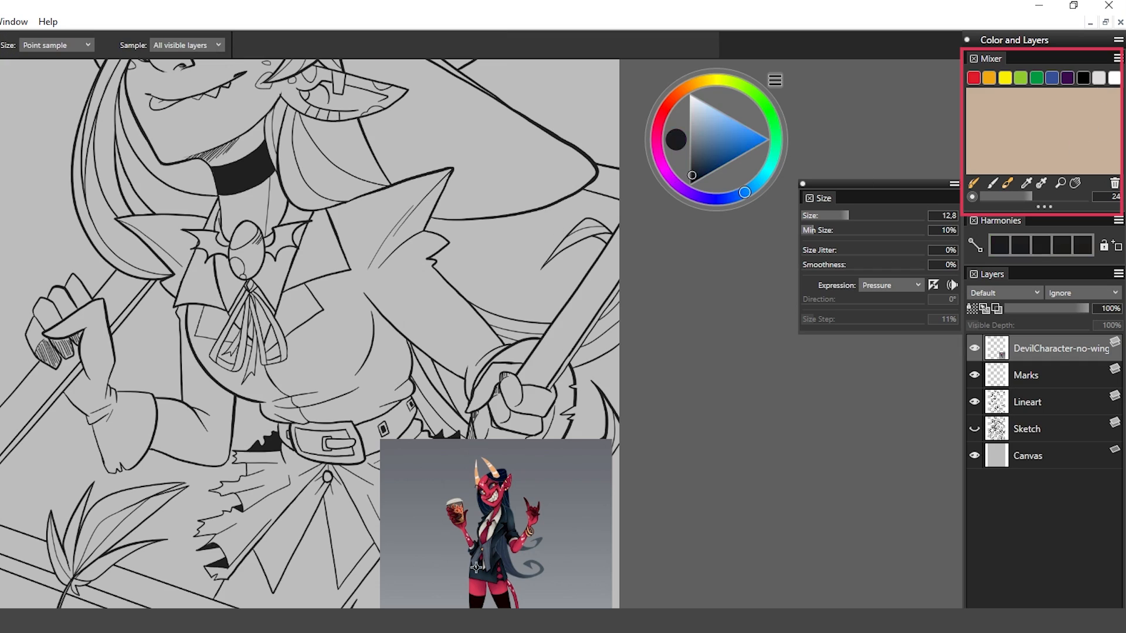
left_click(470, 594)
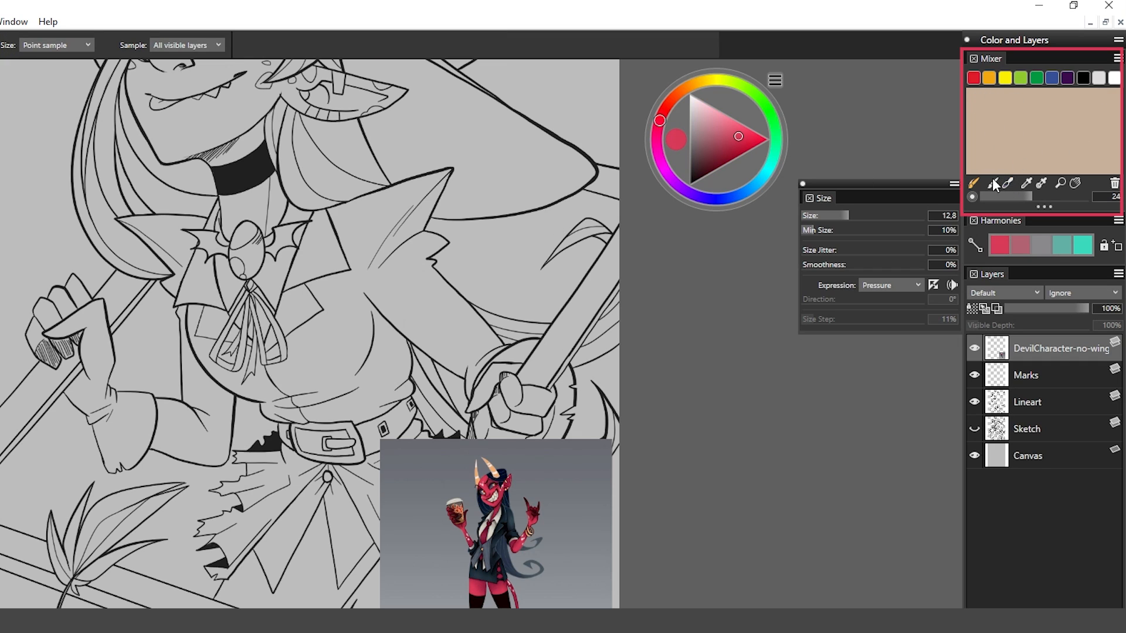
left_click(990, 183)
left_click_drag(976, 100, 991, 104)
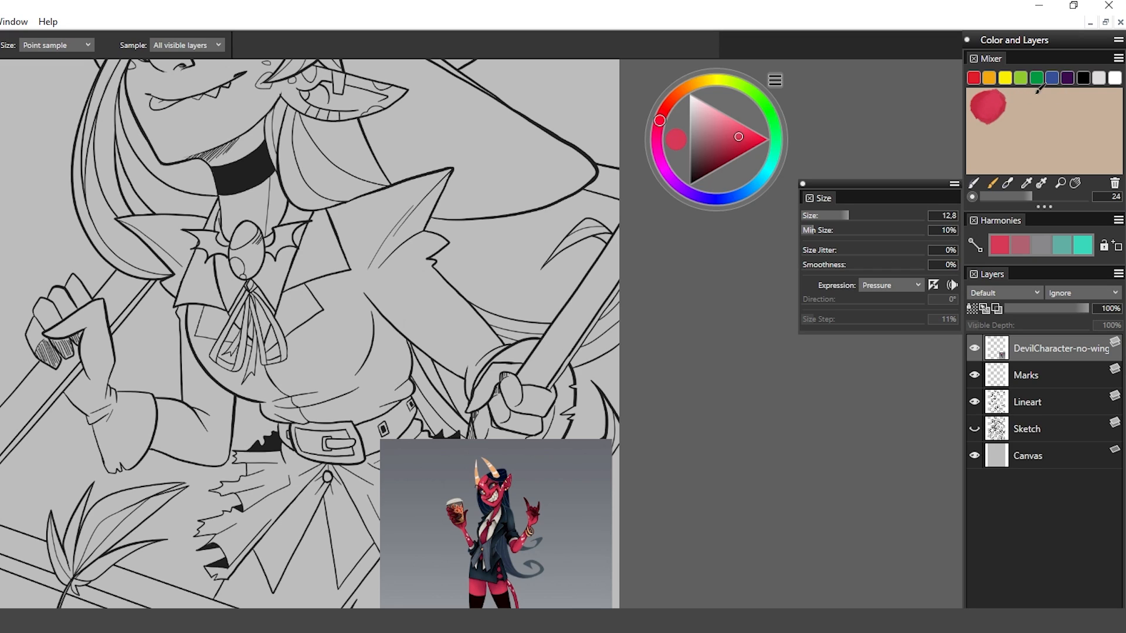
Sample the reference's horn orange, tail grey, hair navy, dark jacket colour and slate blue, adding a Mixer swatch for each
left_click(488, 534, "alt")
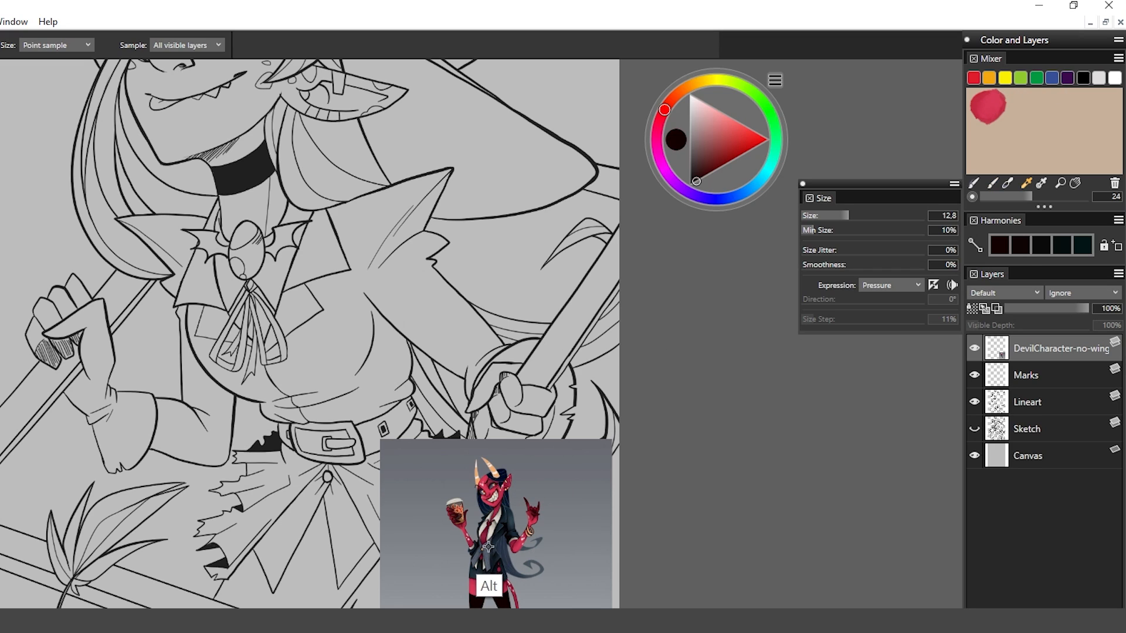
left_click(494, 469, "alt")
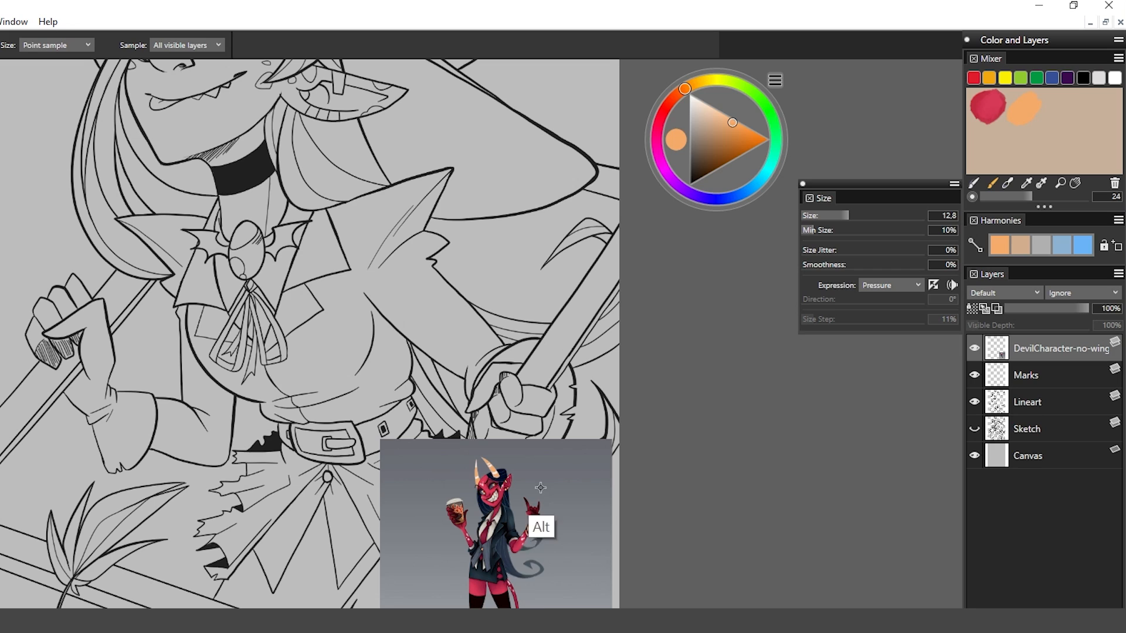
left_click(533, 559, "alt")
left_click(497, 491, "alt")
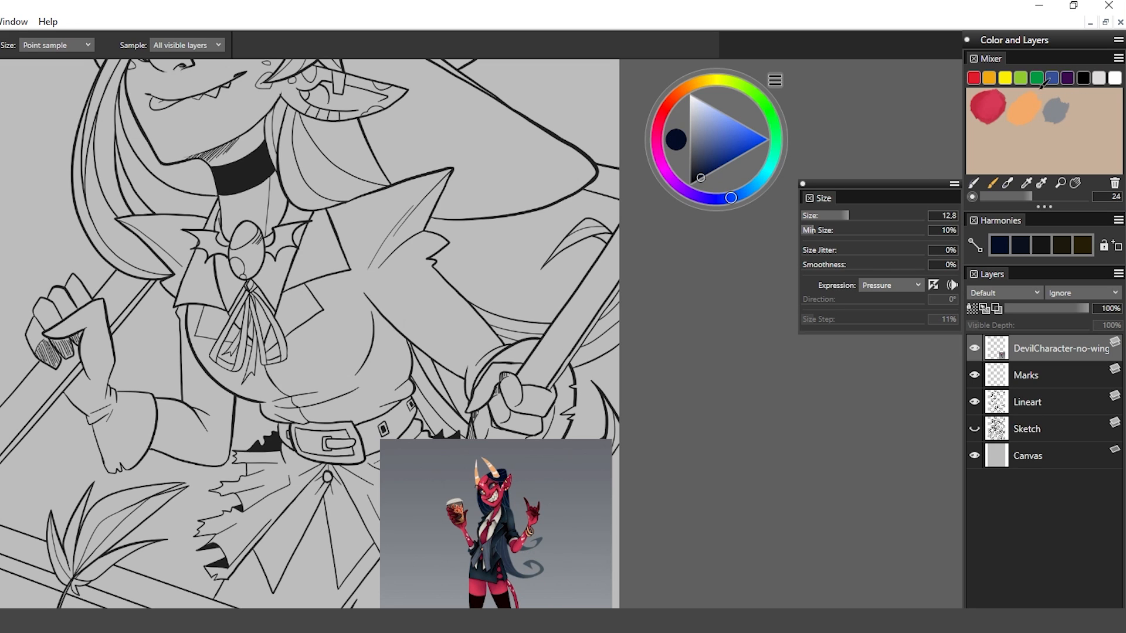
left_click(507, 526, "alt")
left_click_drag(1097, 109, 1099, 125)
left_click_drag(1055, 135, 1067, 137)
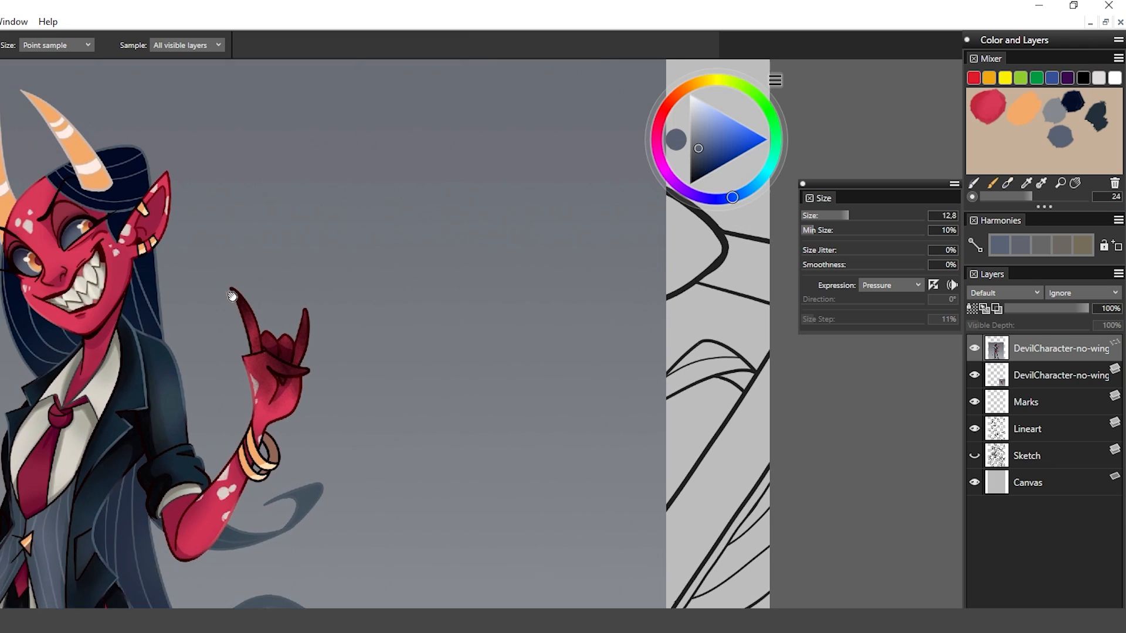
Sample dark crimson, off-white, deeper skin reds and light beige from the enlarged reference and add them as Mixer swatches
left_click(100, 266, "alt")
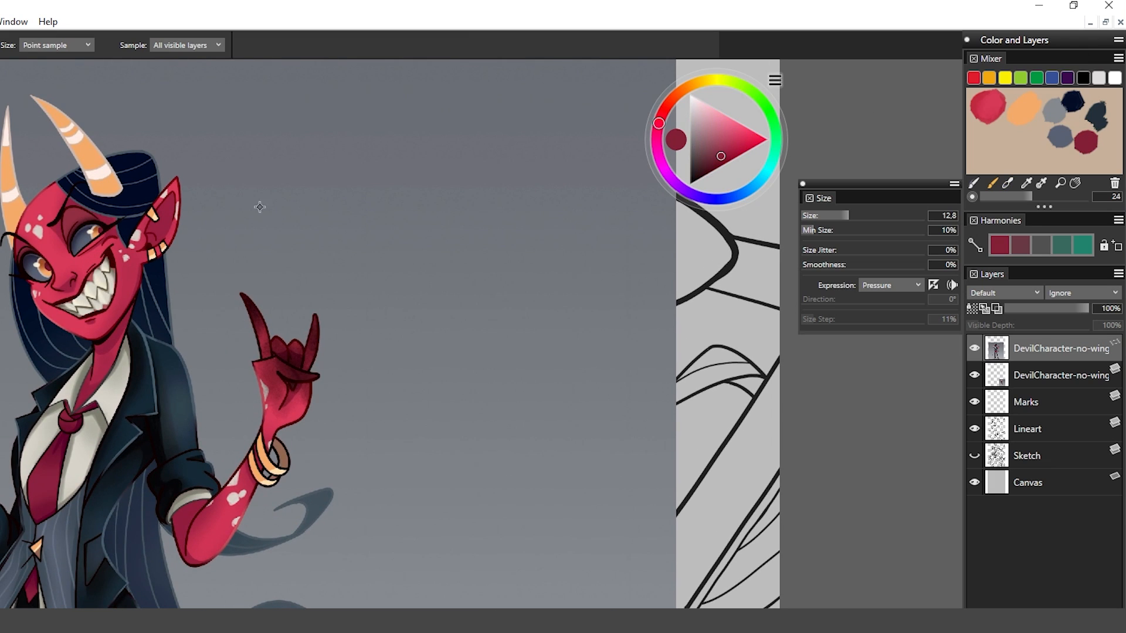
left_click(143, 394, "alt")
mouse_move(1030, 146)
left_mouse_down()
mouse_move(1034, 136)
mouse_move(991, 135)
left_mouse_up()
left_click(280, 354, "alt")
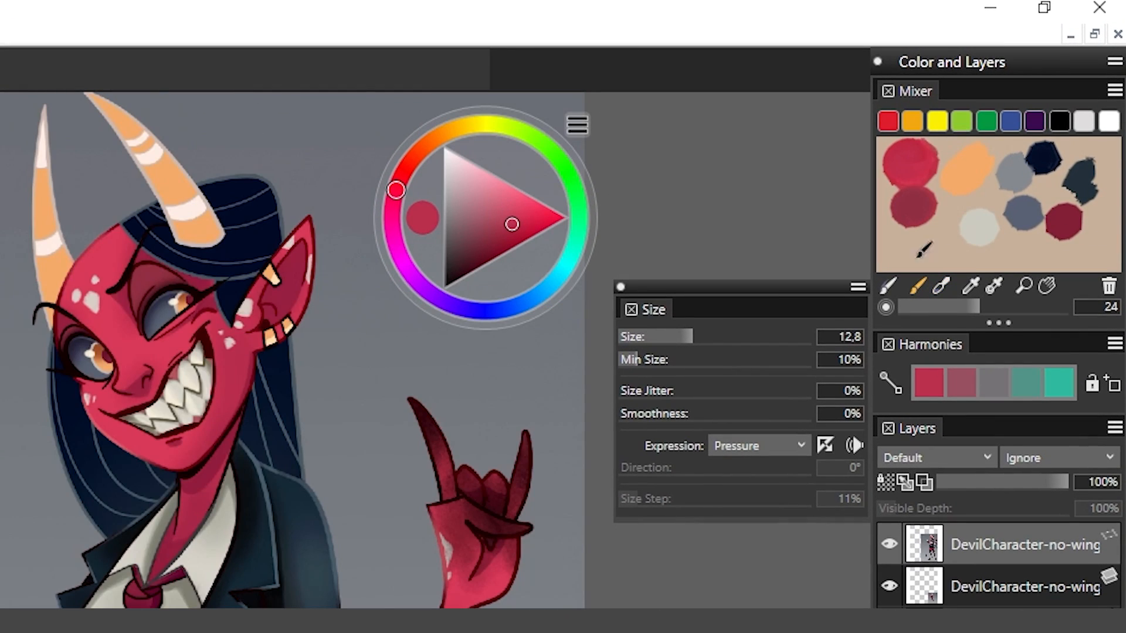
left_click(285, 288, "alt")
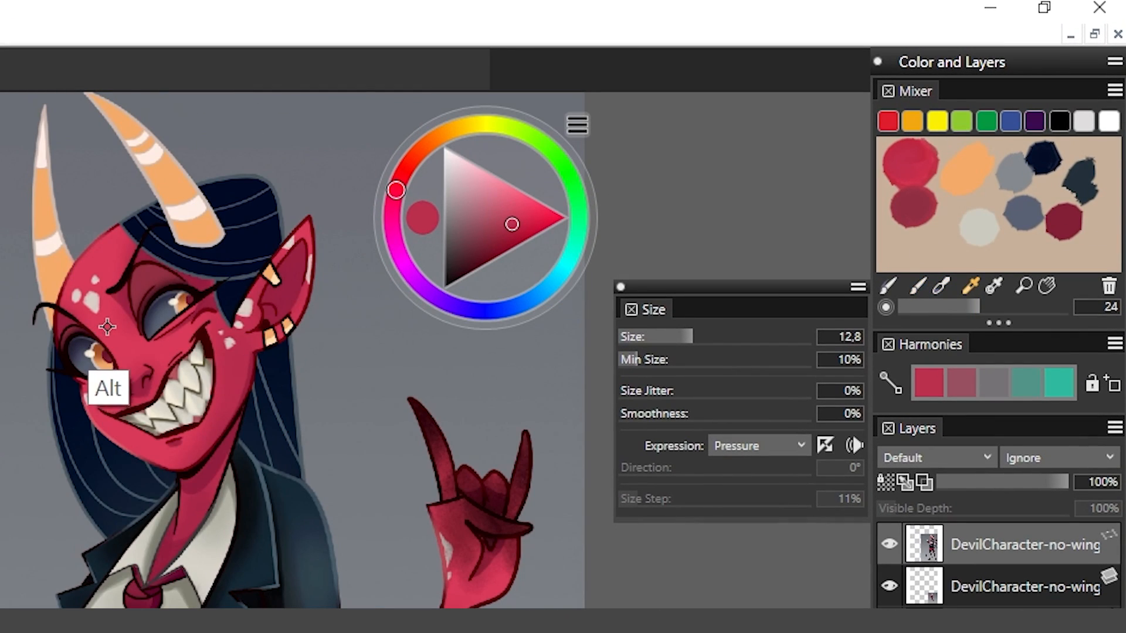
left_click_drag(918, 232, 898, 255)
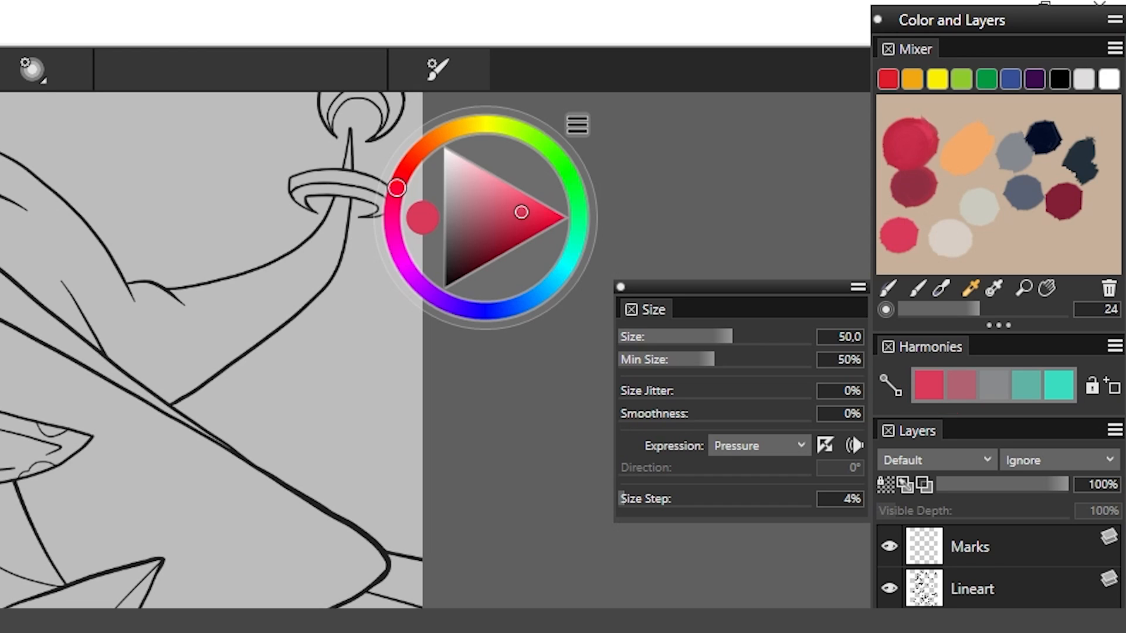
Paint the witch's pointed ear with the sampled skin red
mouse_move(1, 468)
left_mouse_down()
mouse_move(34, 463)
mouse_move(35, 422)
mouse_move(24, 445)
left_mouse_up()
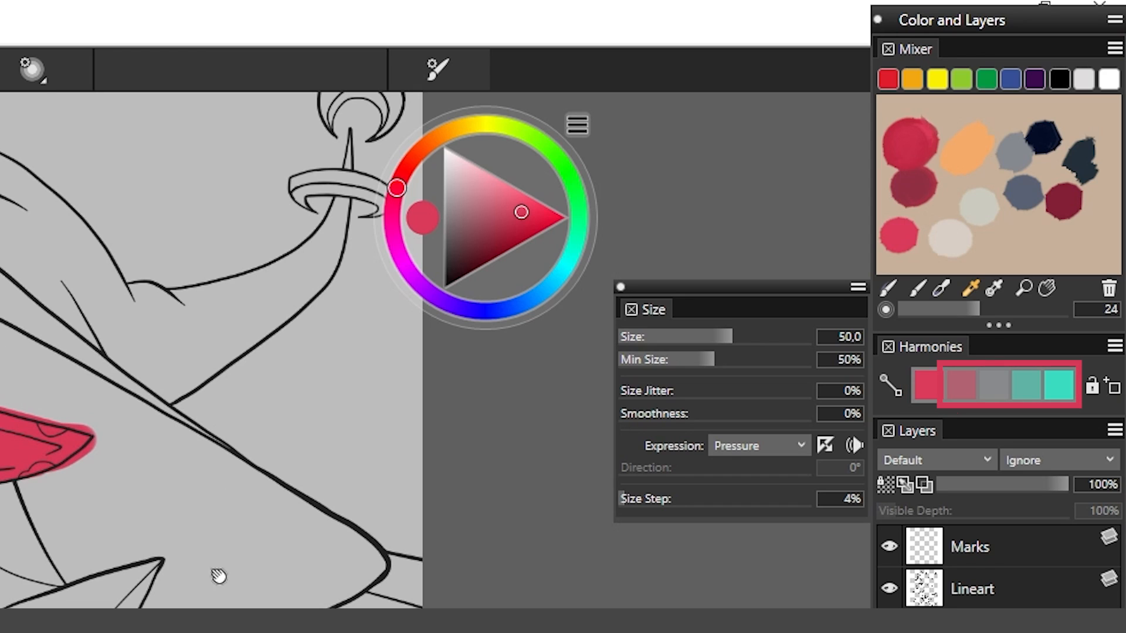
left_click_drag(218, 576, 248, 222)
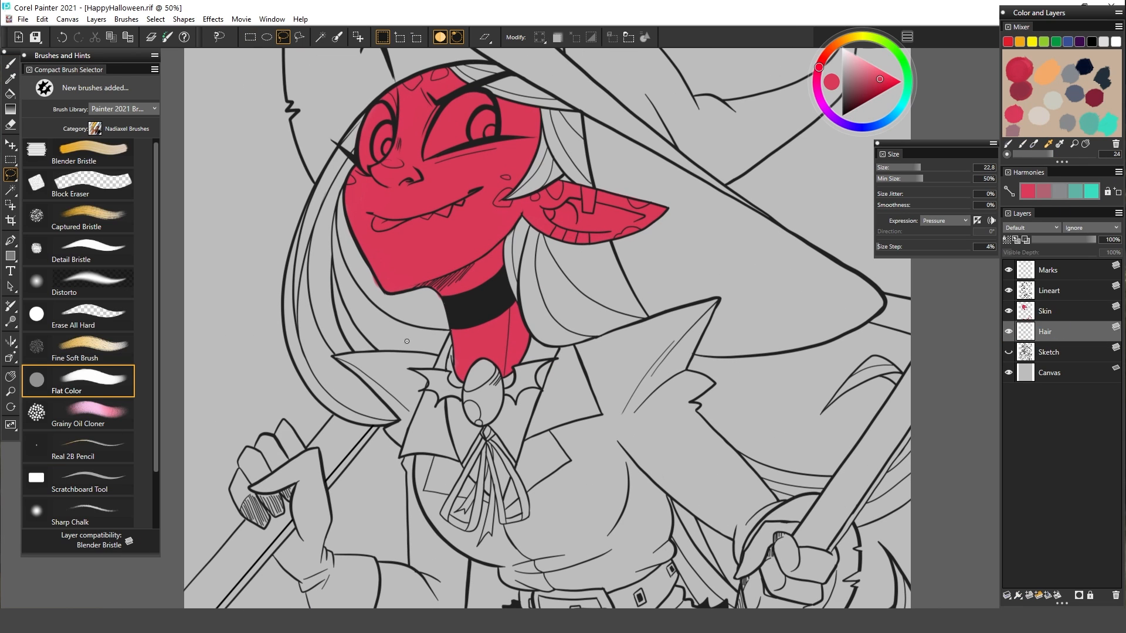
Lasso the long hair section beside the face and fill it with the Mixer's dark navy on the Hair layer
left_click_drag(350, 232, 346, 173)
key("k")
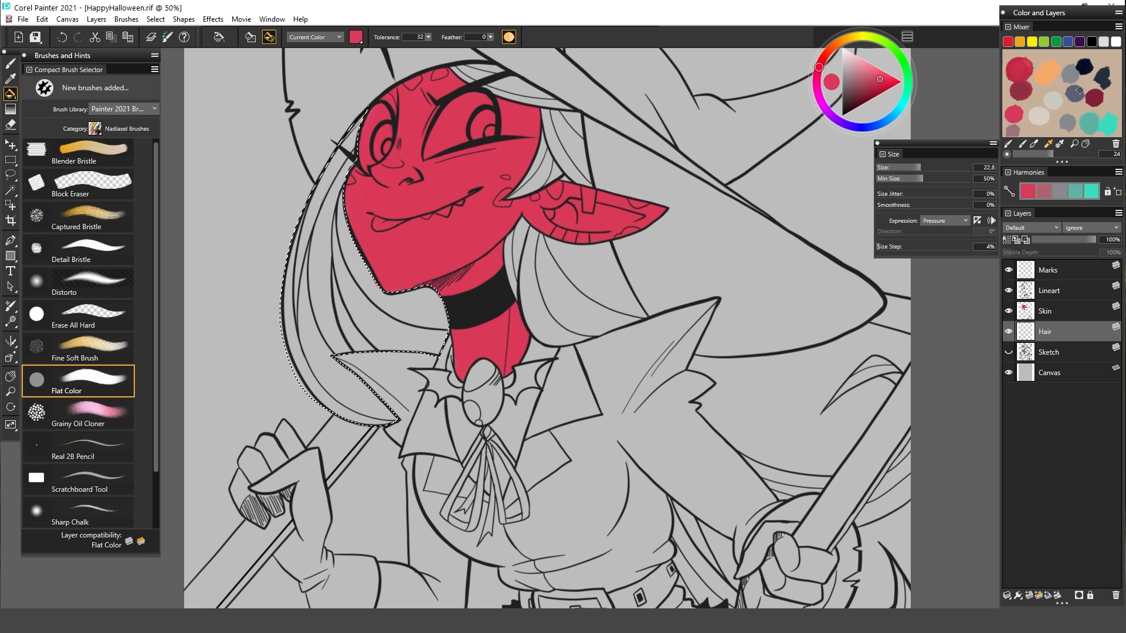
left_click(1084, 66)
left_click(337, 293)
Set the Lineart layer's blending mode to Multiply and reselect the Hair layer
key("l")
left_click(1076, 290)
left_click(1045, 228)
left_click(1037, 334)
left_click(1073, 332)
Touch up the navy hair fill with the Scratchboard Tool and erase its excess between the strands with the Block Eraser
left_click(79, 481)
left_click_drag(365, 265, 348, 231)
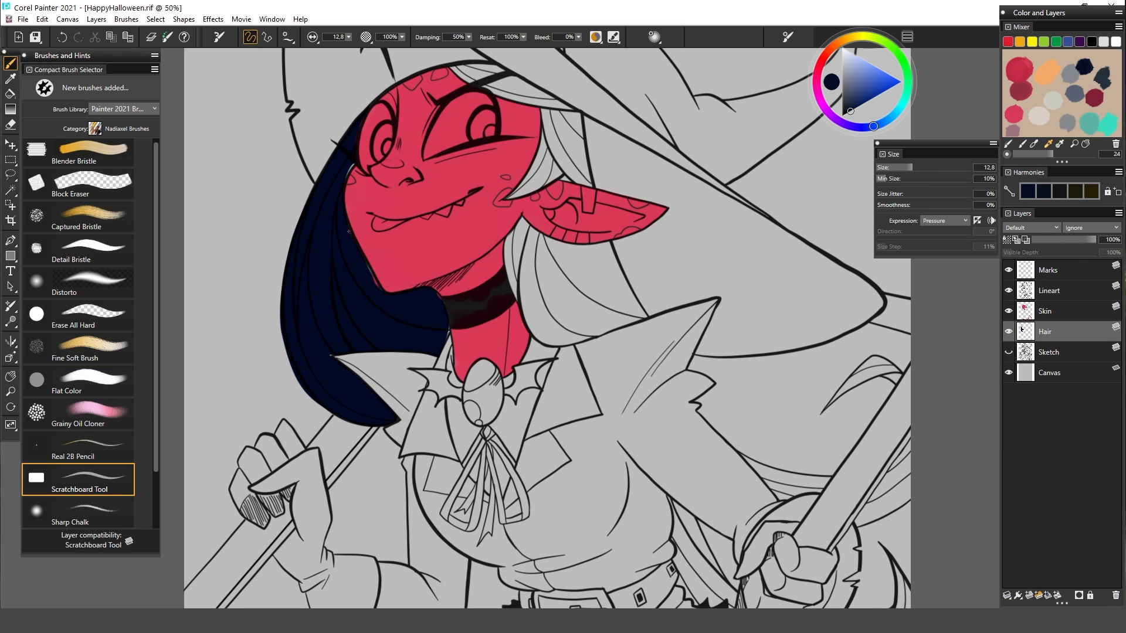
left_click(78, 184)
left_click_drag(334, 286, 359, 350)
key("ctrl+plus")
left_click_drag(357, 305, 702, 269)
left_click_drag(449, 186, 461, 235)
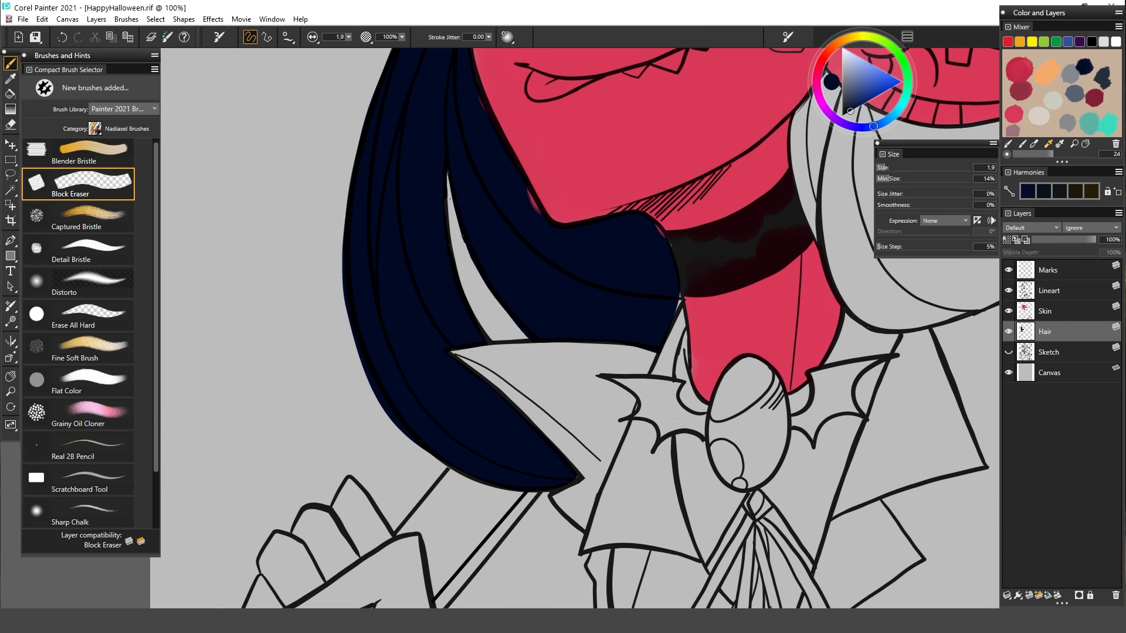
left_click_drag(514, 325, 470, 247)
key("ctrl+minus")
Turn on Pick Up Underlying Color for the Lineart layer and return to the Skin layer
left_click(1062, 318)
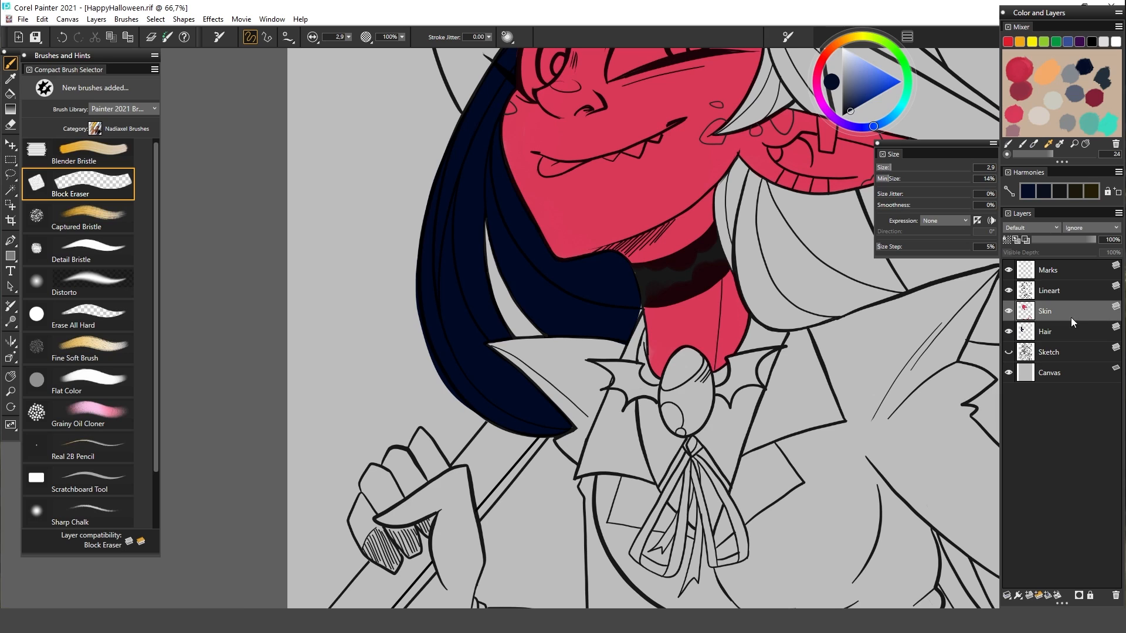
left_click_drag(801, 277, 743, 376)
right_click(1068, 296)
left_click(996, 555)
right_click(1077, 293)
left_click(914, 292)
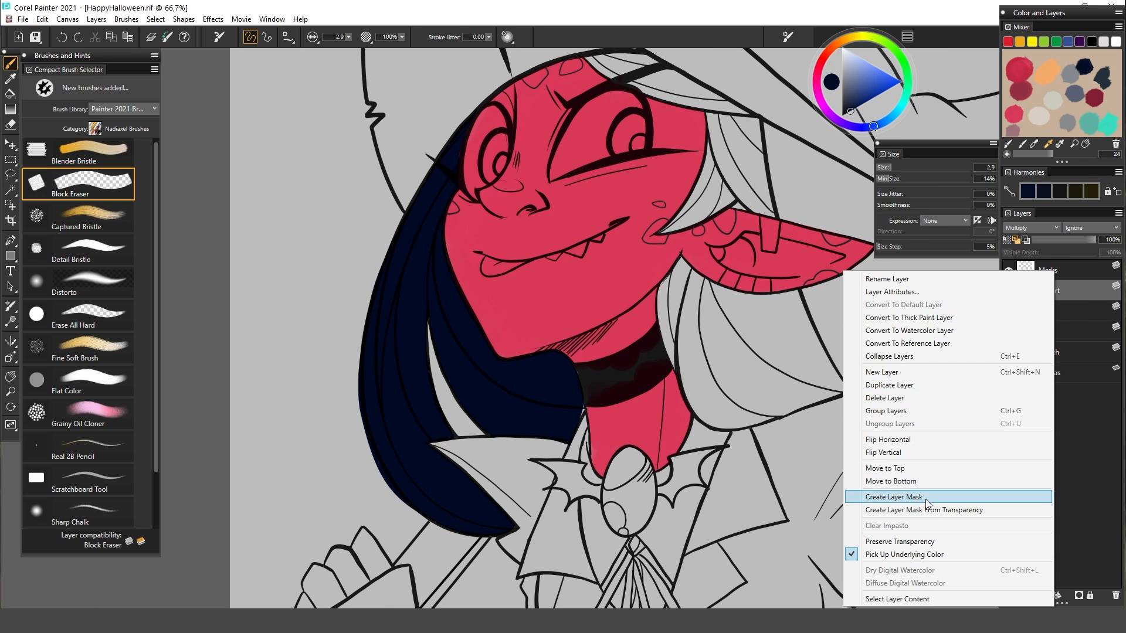
key("Escape")
left_click(1045, 310)
Fill the skin gaps beneath the choker with Flat Color on the Skin layer, undo the last stroke and switch to the Block Eraser
left_click(77, 378)
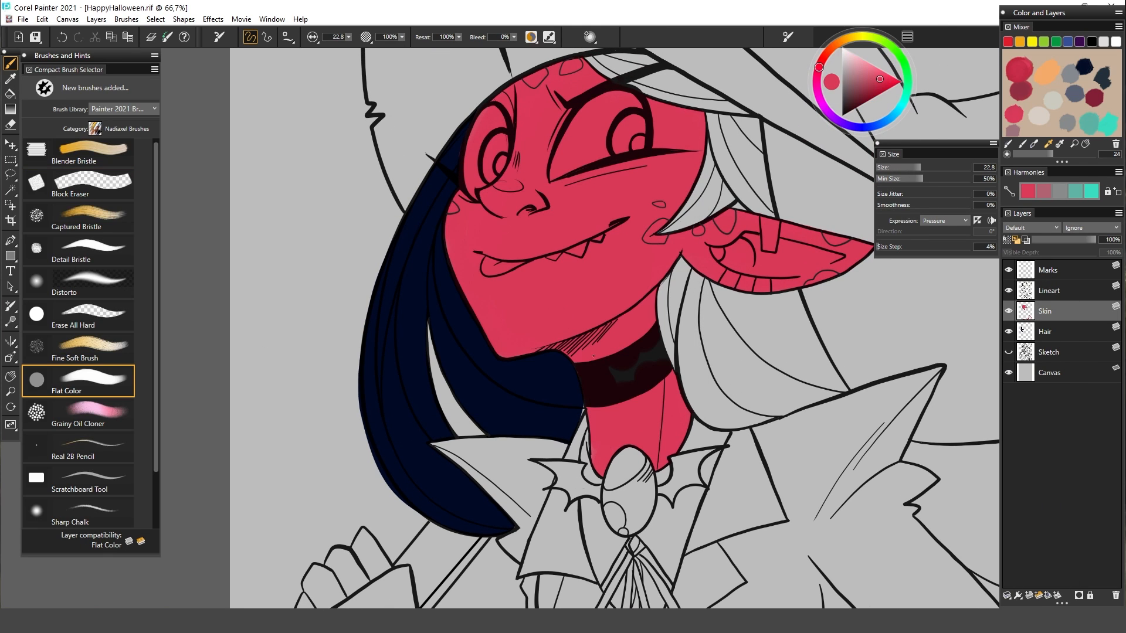
left_click(566, 381, "alt")
mouse_move(685, 305)
left_mouse_down()
mouse_move(674, 359)
mouse_move(660, 367)
left_mouse_up()
key("ctrl+z")
left_click(76, 184)
Lasso the uncoloured hair across the forehead, in front of the ear and below it as one combined selection
left_click(11, 174)
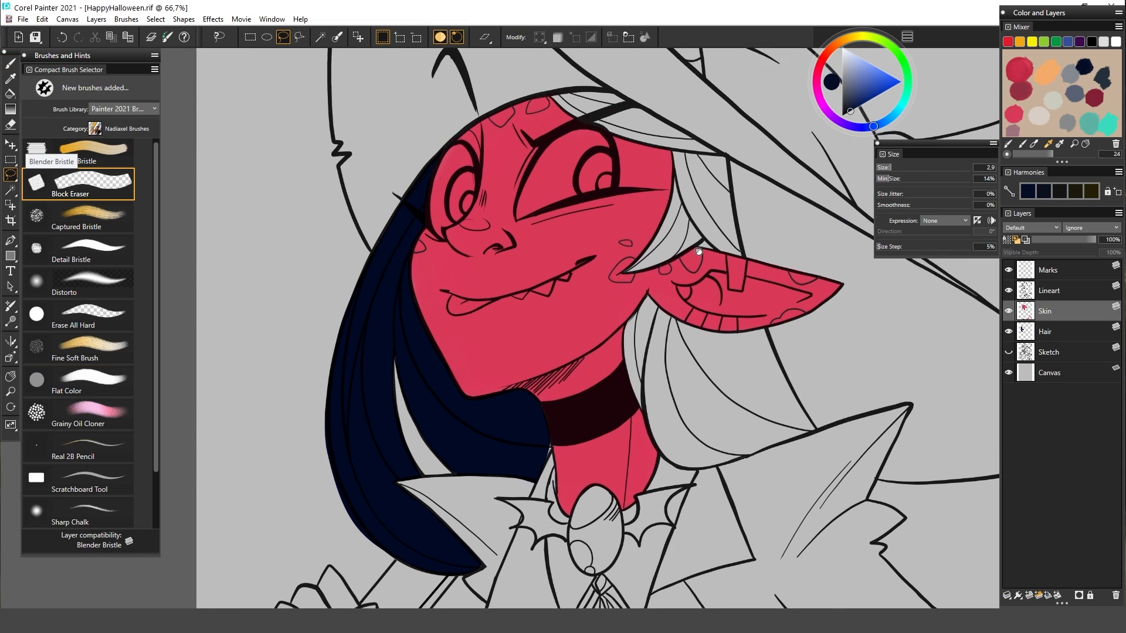
left_click_drag(586, 147, 474, 228)
mouse_move(436, 178)
left_mouse_down()
mouse_move(560, 231)
mouse_move(446, 183)
left_mouse_up()
mouse_move(578, 222)
left_mouse_down()
mouse_move(596, 220)
mouse_move(588, 270)
left_mouse_up()
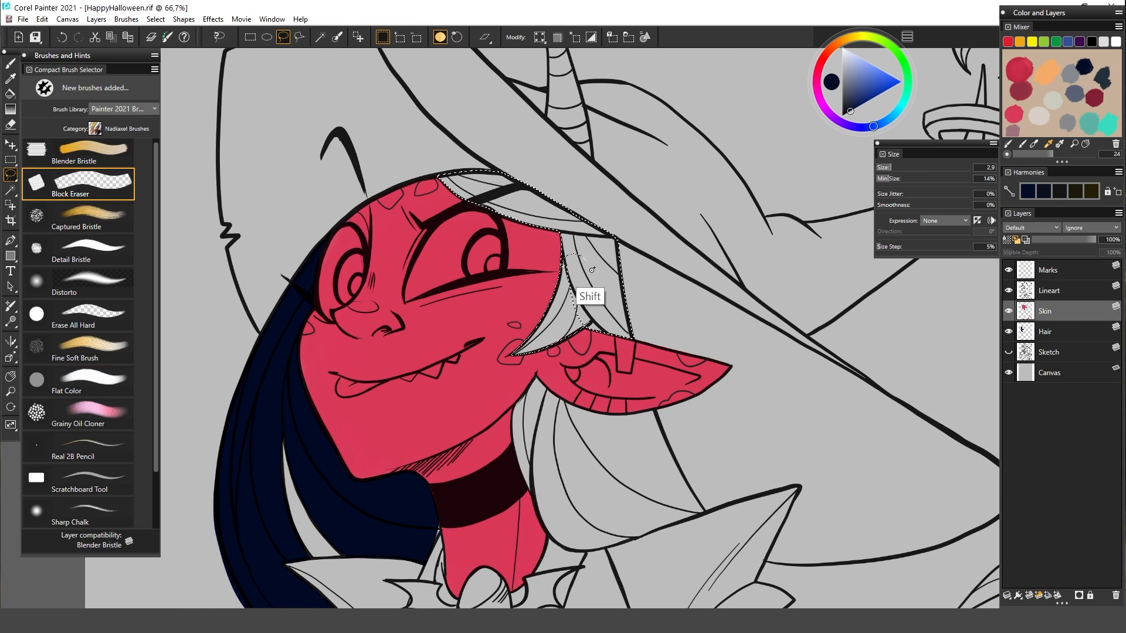
left_click_drag(580, 381, 486, 206)
mouse_move(442, 200)
left_mouse_down()
mouse_move(445, 339)
mouse_move(443, 202)
left_mouse_up()
mouse_move(443, 202)
left_mouse_down()
mouse_move(546, 238)
mouse_move(512, 238)
mouse_move(589, 298)
mouse_move(541, 336)
left_mouse_up()
mouse_move(608, 337)
left_mouse_down()
mouse_move(554, 361)
mouse_move(481, 363)
left_mouse_up()
Fill the selected hair with navy on the Hair layer, undoing the fill made on the Skin layer, and clear the selection
left_click(10, 94)
left_click(516, 245)
key("ctrl+z")
left_click(1044, 332)
left_click(516, 245)
key("ctrl+d")
Touch up the newly filled hair edges with the Scratchboard Tool and clean up the Skin layer with the Block Eraser
left_click_drag(516, 245, 512, 283)
left_click(79, 480)
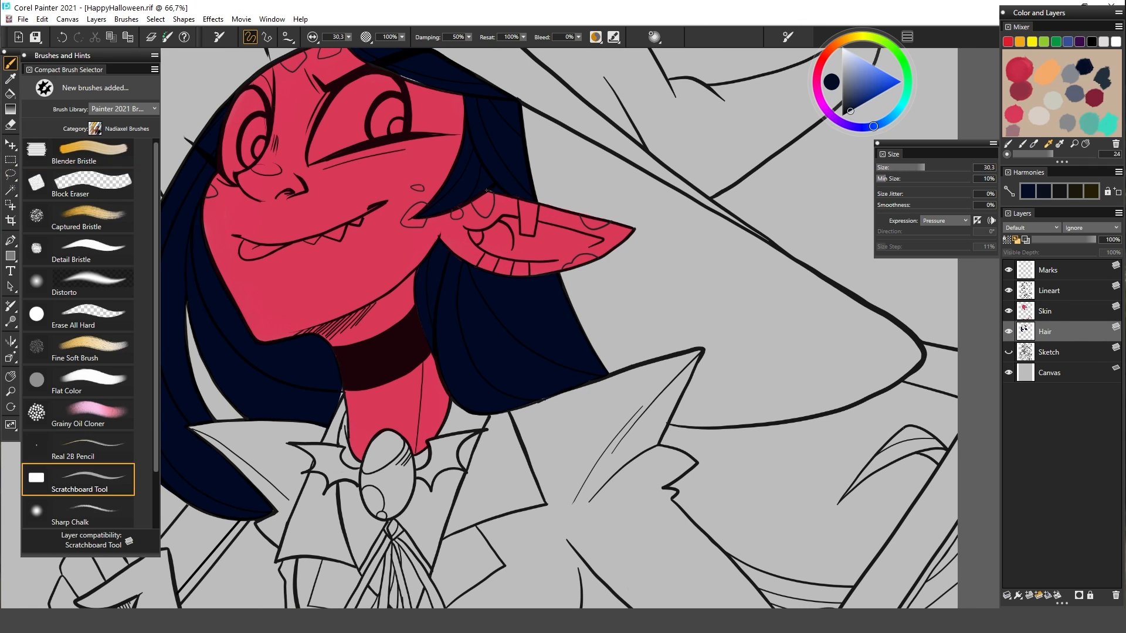
left_click_drag(537, 124, 558, 132)
left_click(1045, 311)
left_click(79, 184)
mouse_move(854, 453)
left_mouse_down()
mouse_move(922, 459)
mouse_move(910, 434)
left_mouse_up()
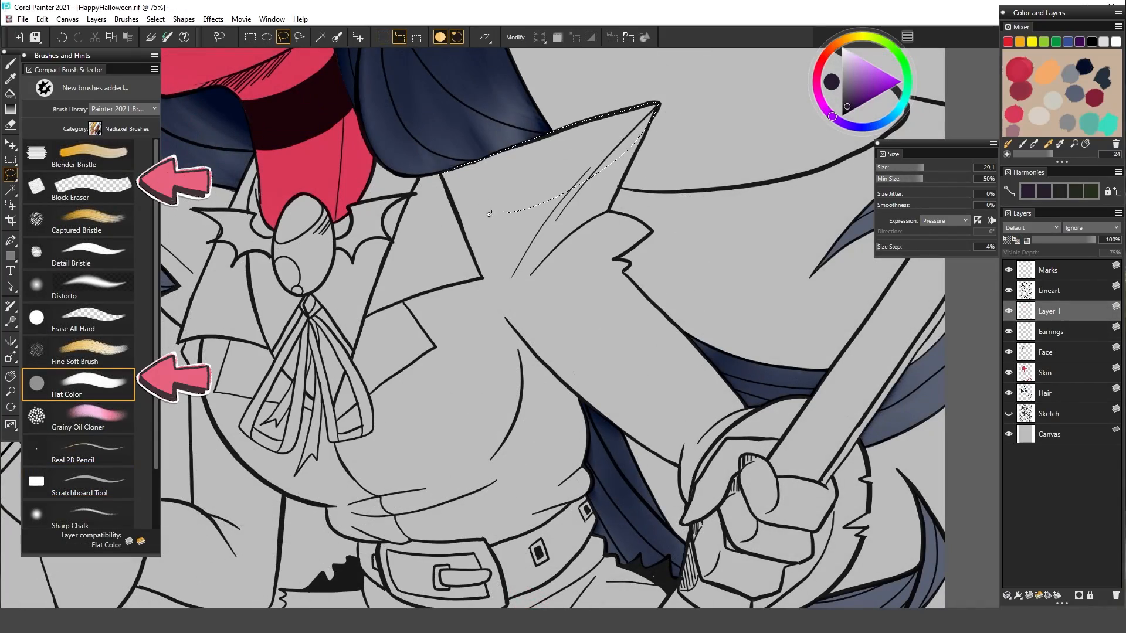
Lasso the jacket's pointed collar, shoulder and sleeve down to the glove, adding each part to the selection on Layer 1
mouse_move(489, 214)
left_mouse_down()
mouse_move(442, 176)
mouse_move(598, 175)
left_mouse_up()
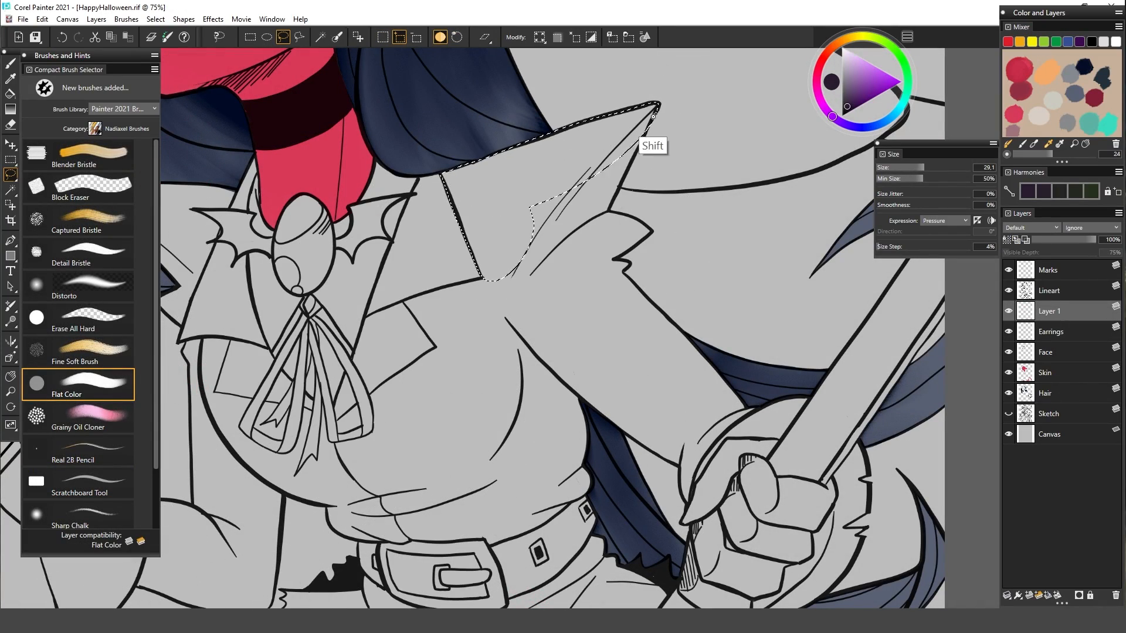
left_click_drag(654, 111, 513, 272)
mouse_move(608, 211)
left_mouse_down()
mouse_move(561, 262)
mouse_move(609, 205)
left_mouse_up()
mouse_move(615, 259)
left_mouse_down("shift")
mouse_move(696, 348)
mouse_move(697, 467)
mouse_move(587, 276)
left_mouse_up("shift")
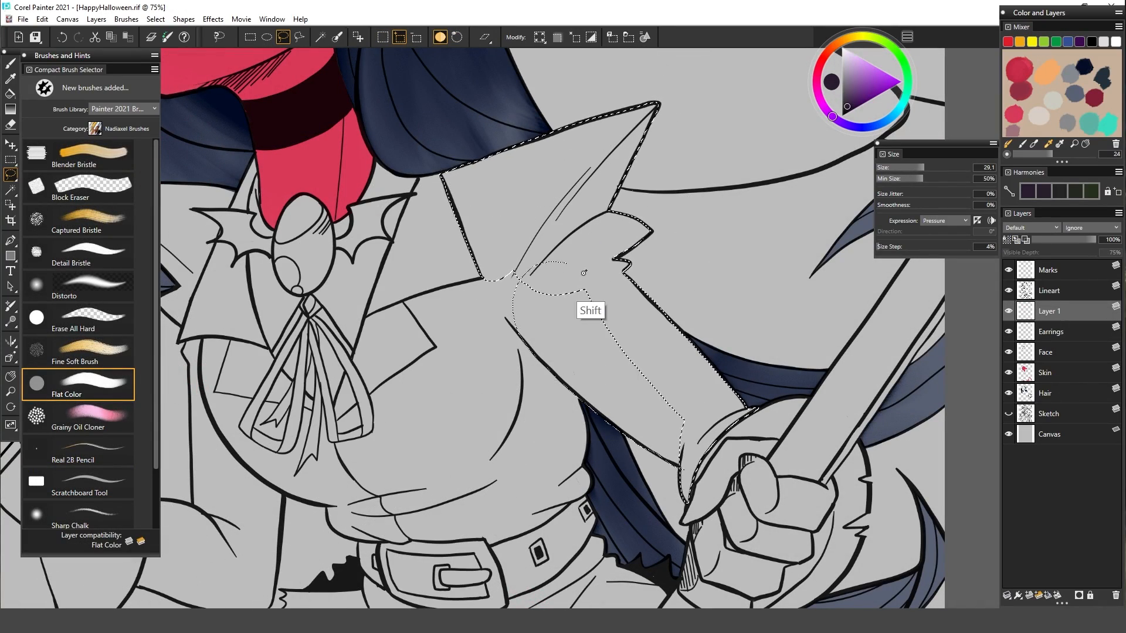
left_click_drag(679, 464, 610, 333, "shift")
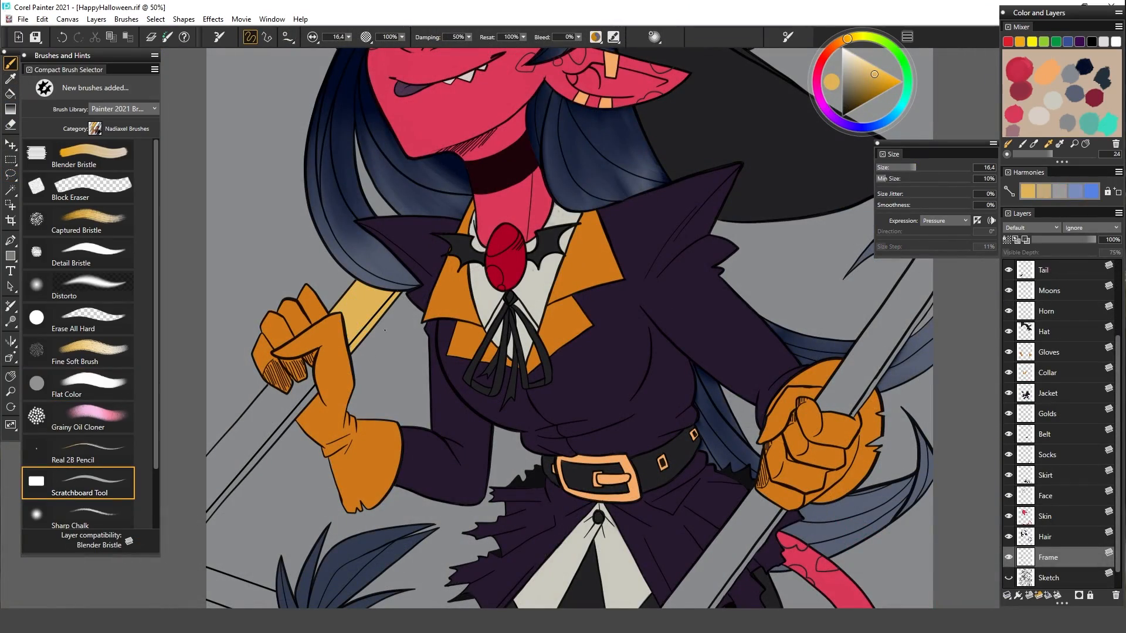
Trace the inside edges of the picture frame's bars and ornate corner in gold with the Scratchboard Tool on the Frame layer
left_click_drag(385, 330, 534, 143)
mouse_move(417, 201)
left_mouse_down()
mouse_move(463, 199)
mouse_move(375, 264)
left_mouse_up()
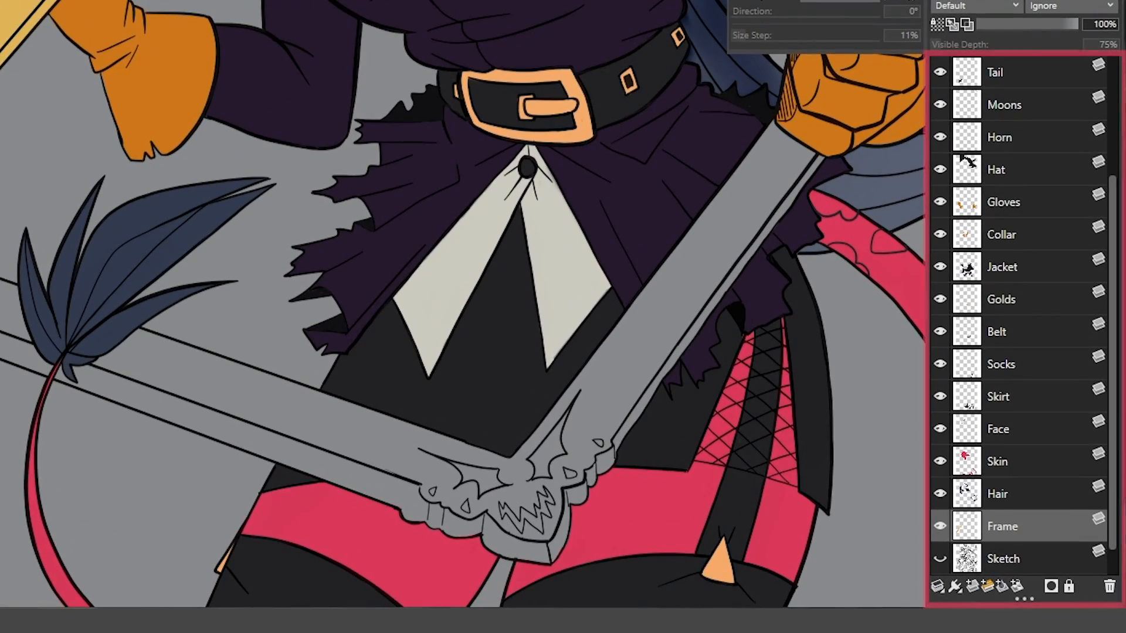
mouse_move(2, 328)
left_mouse_down()
mouse_move(19, 353)
mouse_move(22, 288)
mouse_move(82, 378)
left_mouse_up()
left_click_drag(528, 411, 249, 158)
left_click_drag(59, 176, 54, 207)
mouse_move(12, 237)
left_mouse_down()
mouse_move(100, 277)
mouse_move(3, 231)
left_mouse_up()
mouse_move(3, 164)
left_mouse_down()
mouse_move(228, 241)
mouse_move(413, 2)
left_mouse_up()
left_click_drag(754, 186, 716, 231)
left_click_drag(477, 11, 327, 230)
left_click_drag(201, 319, 257, 336)
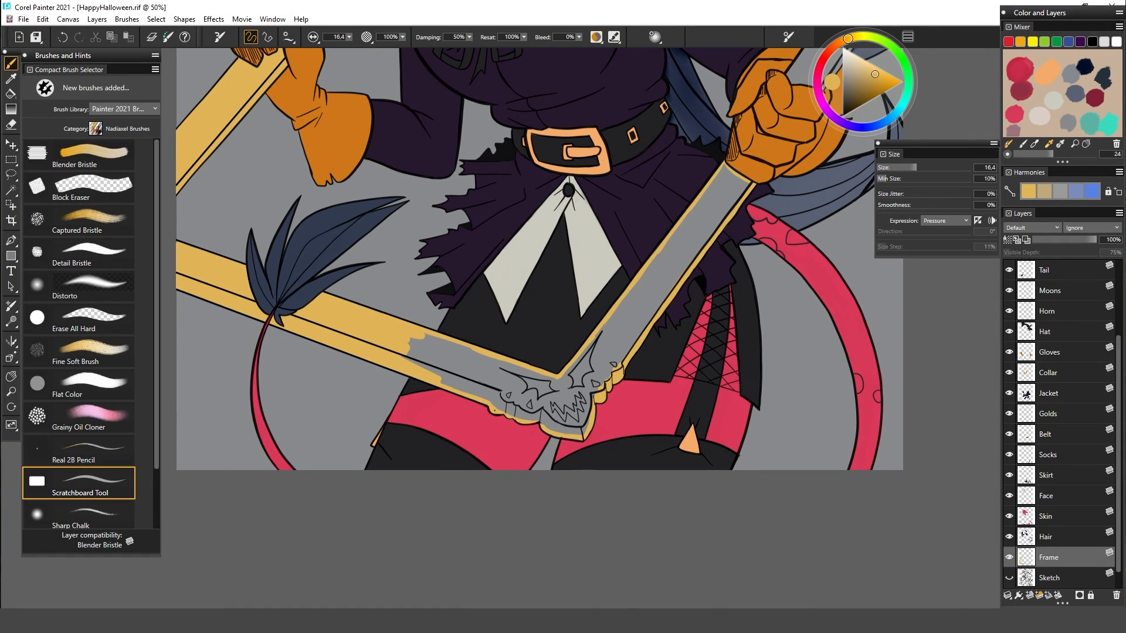
Fill the outlined lower frame with gold and colour the frame parts above the raised glove and beside the hat brim
key("k")
left_click(504, 375)
key("b")
left_click_drag(645, 176, 482, 432)
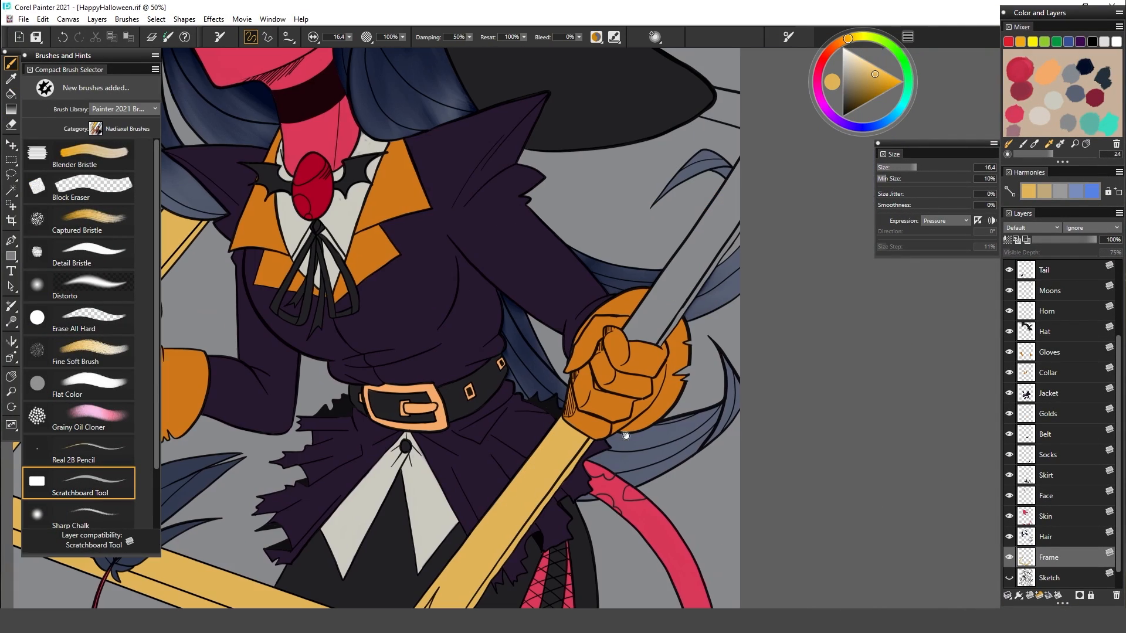
mouse_move(659, 340)
left_mouse_down()
mouse_move(668, 282)
mouse_move(732, 207)
left_mouse_up()
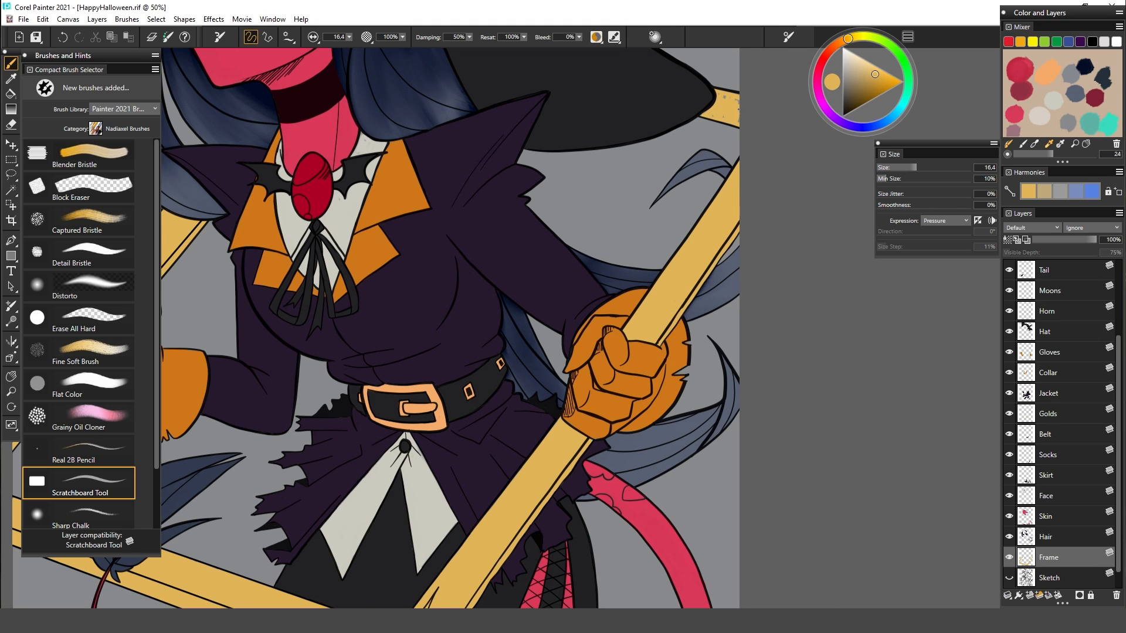
left_click_drag(738, 109, 991, 234)
Turn off Preserve Transparency for Layer 2
key("ctrl+minus")
key("ctrl+minus")
scroll(1050, 314, "up", 5)
left_click(1050, 313)
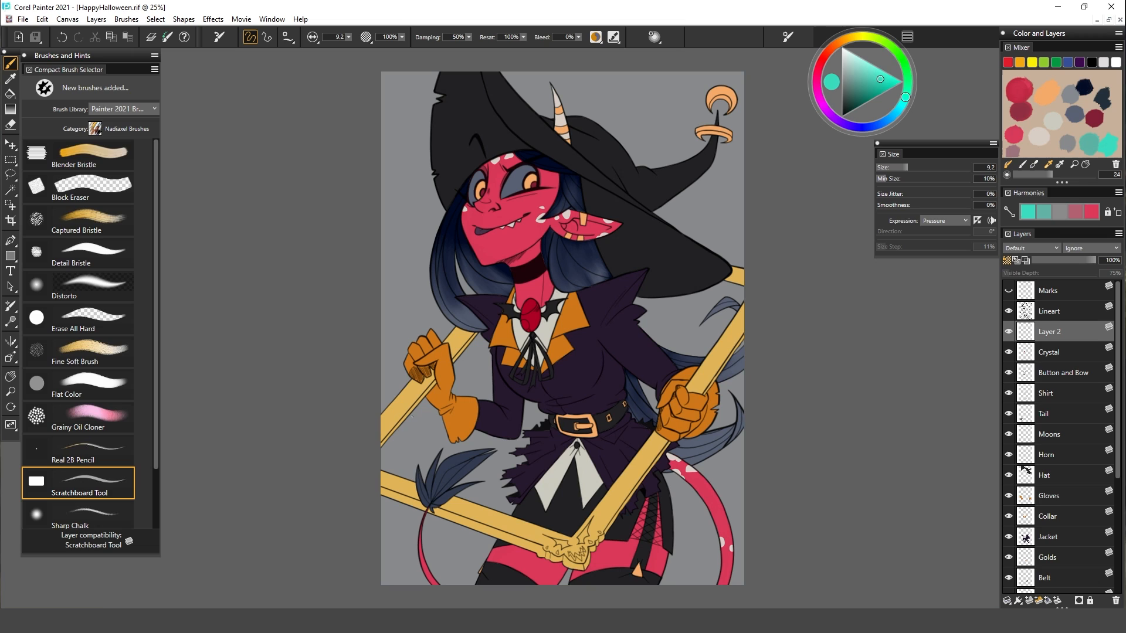
right_click(1065, 336)
left_click(941, 271)
Paint turquoise over the area inside the picture frame on Layer 2 with the Flat Color brush
mouse_move(486, 336)
left_mouse_down()
mouse_move(465, 357)
mouse_move(446, 422)
mouse_move(397, 438)
mouse_move(681, 441)
mouse_move(623, 523)
left_mouse_up()
key("ctrl+plus")
left_click(78, 384)
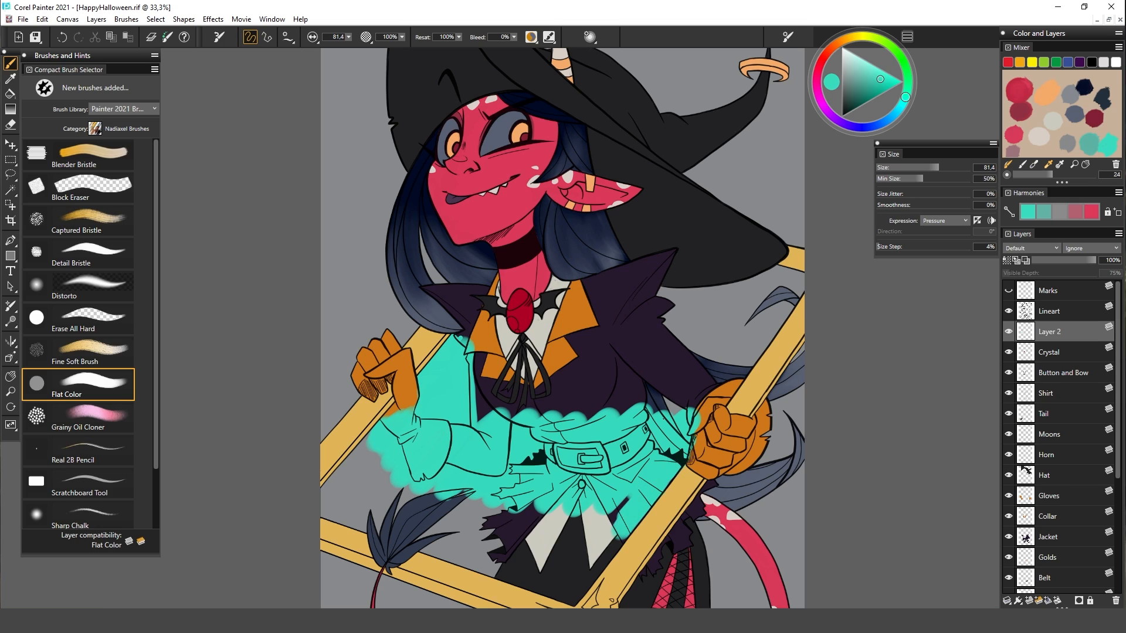
left_click_drag(563, 480, 541, 352)
mouse_move(355, 319)
left_mouse_down()
mouse_move(314, 355)
mouse_move(329, 387)
mouse_move(422, 369)
mouse_move(475, 434)
mouse_move(544, 412)
mouse_move(589, 413)
mouse_move(570, 434)
left_mouse_up()
Move Layer 2 down the layer stack to sit directly below the Frame layer
left_click_drag(1116, 332, 1117, 356)
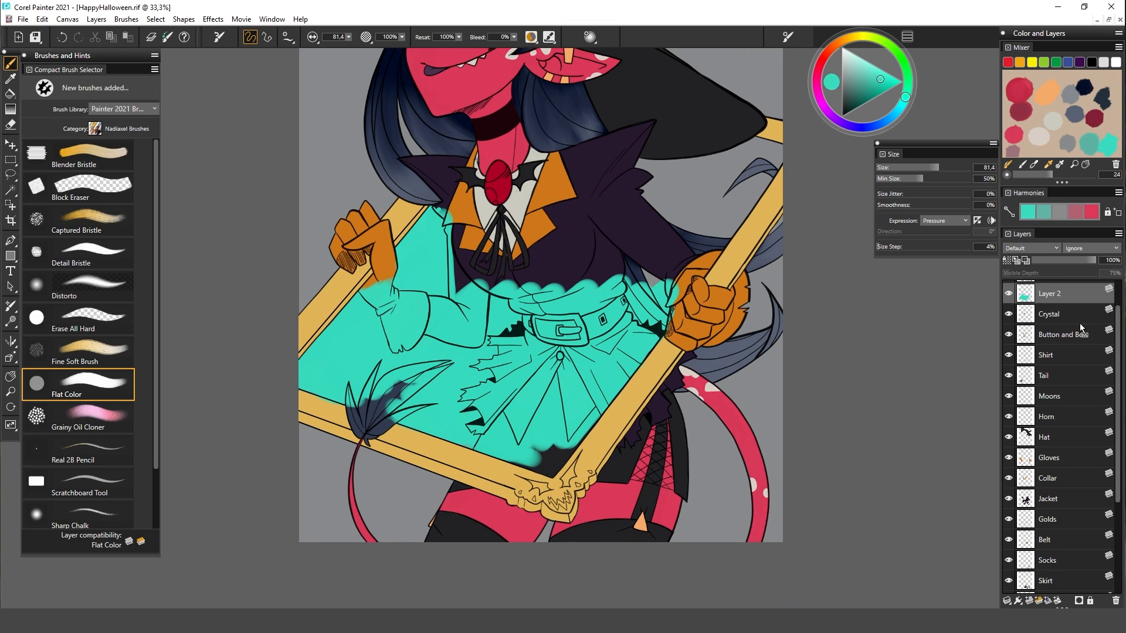
left_click_drag(1078, 294, 1079, 549)
left_click_drag(1117, 469, 1117, 554)
left_click_drag(1095, 408, 1084, 540)
Paint the remaining frame interior behind the shoulder and hat with turquoise
mouse_move(756, 146)
left_mouse_down()
mouse_move(744, 205)
mouse_move(683, 272)
left_mouse_up()
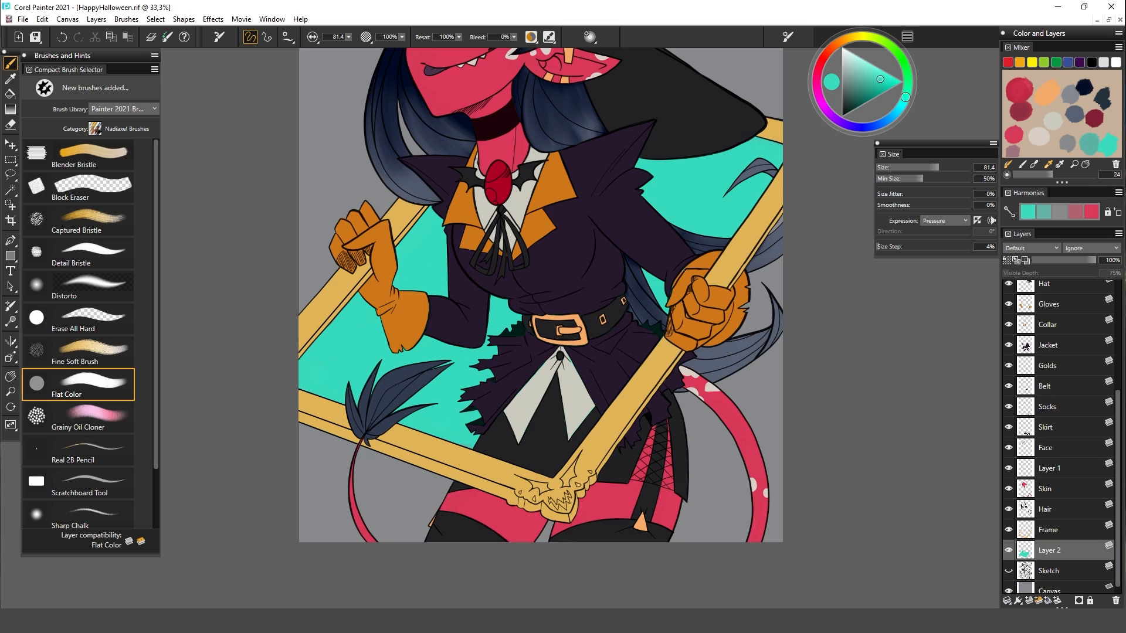
key("ctrl+minus")
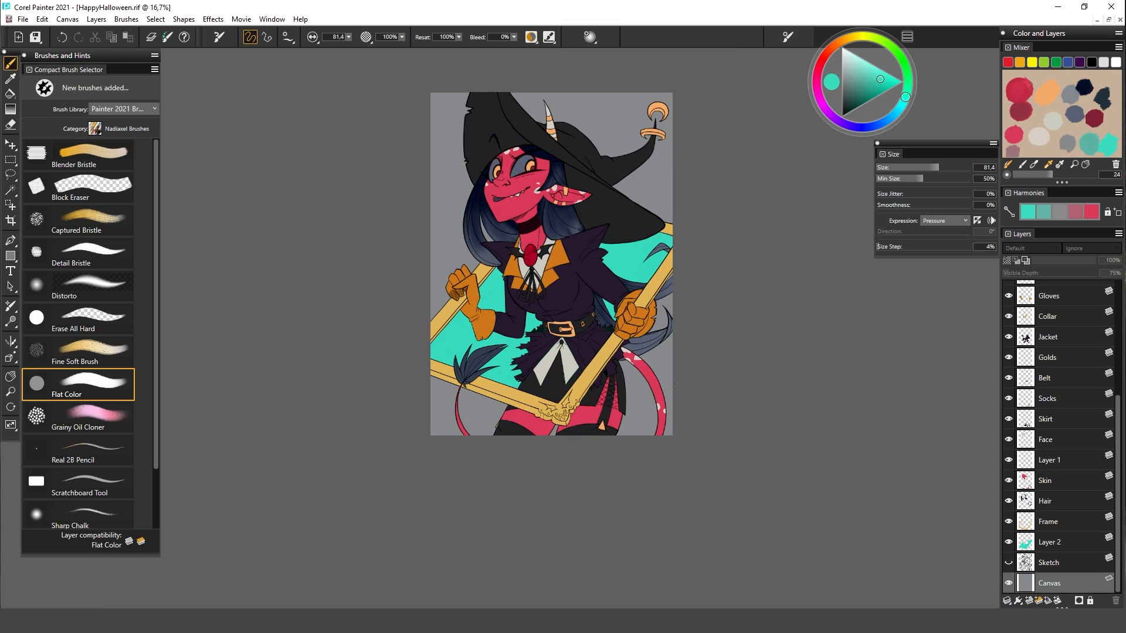
Fill the grey Canvas background with dark teal using the Paint Bucket
left_click(903, 105)
left_click(857, 97)
left_click(10, 93)
left_click(656, 168)
Try dark slate and navy blue fills on the Canvas background with the Paint Bucket
left_click(879, 123)
left_click(847, 102)
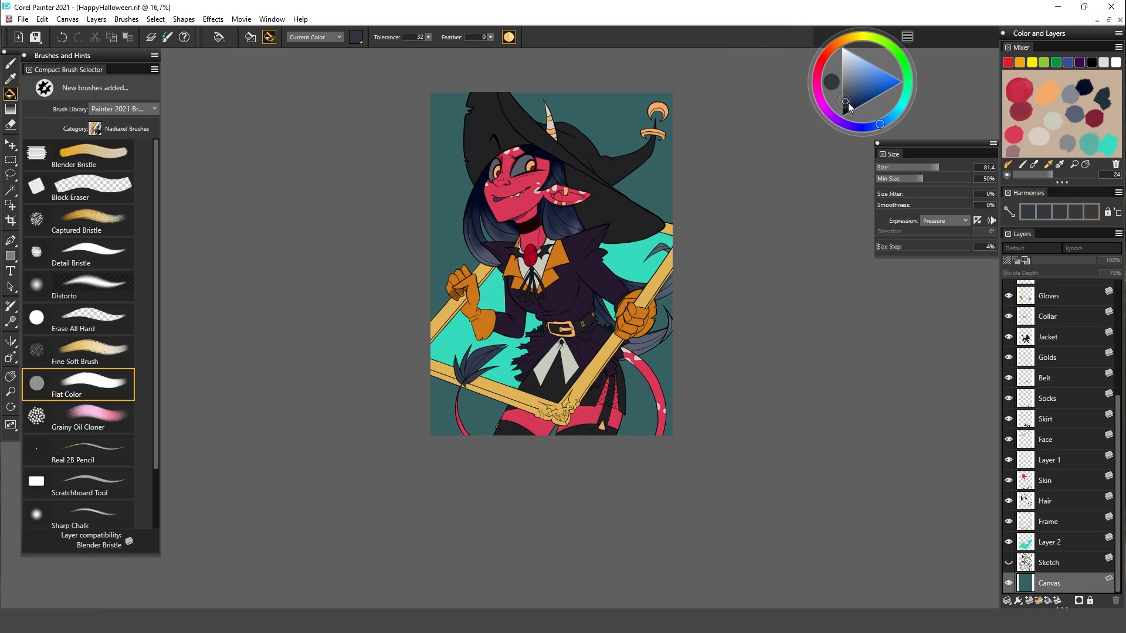
left_click(656, 168)
left_click(851, 108)
left_click(656, 169)
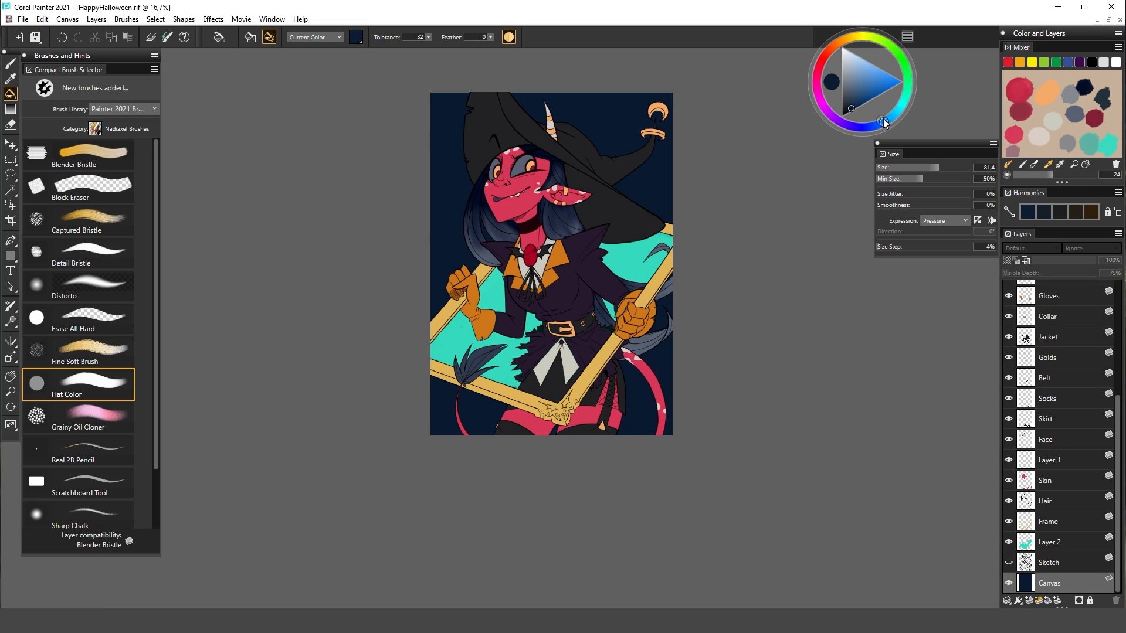
left_click(861, 98)
left_click(656, 168)
left_click(853, 90)
left_click(656, 168)
Try grey, mauve and dark slate fills from the Mixer palette on the Canvas background
left_click(1067, 143)
left_click(656, 169)
left_click(1012, 152)
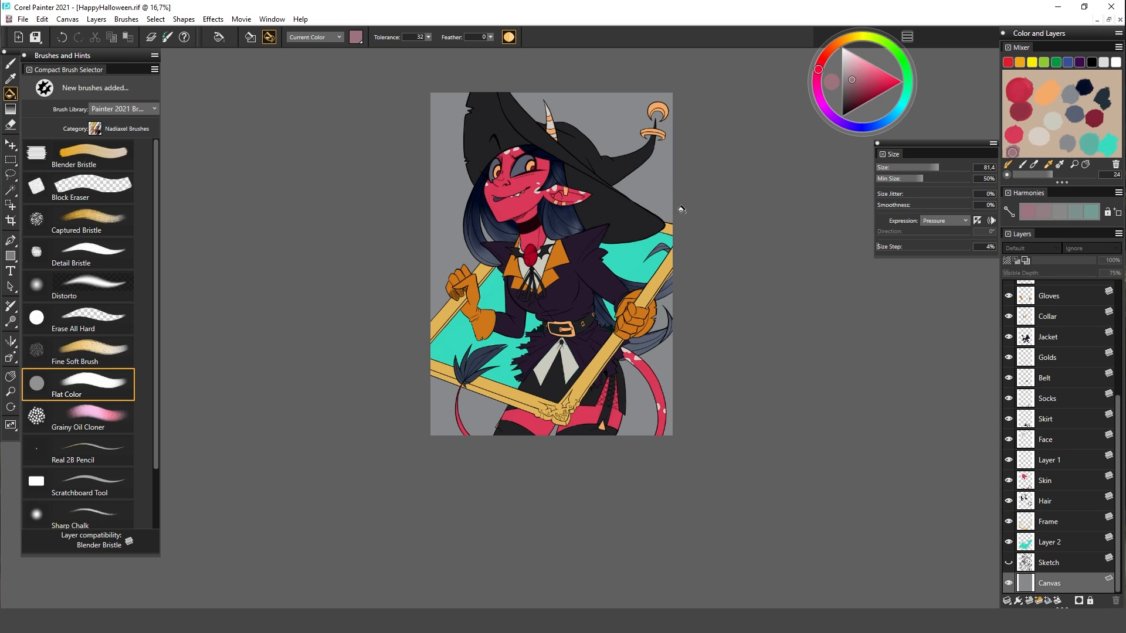
left_click(659, 206)
left_click(1102, 98)
left_click(657, 214)
Fill the Canvas background with a medium-dark blue
left_click(892, 116)
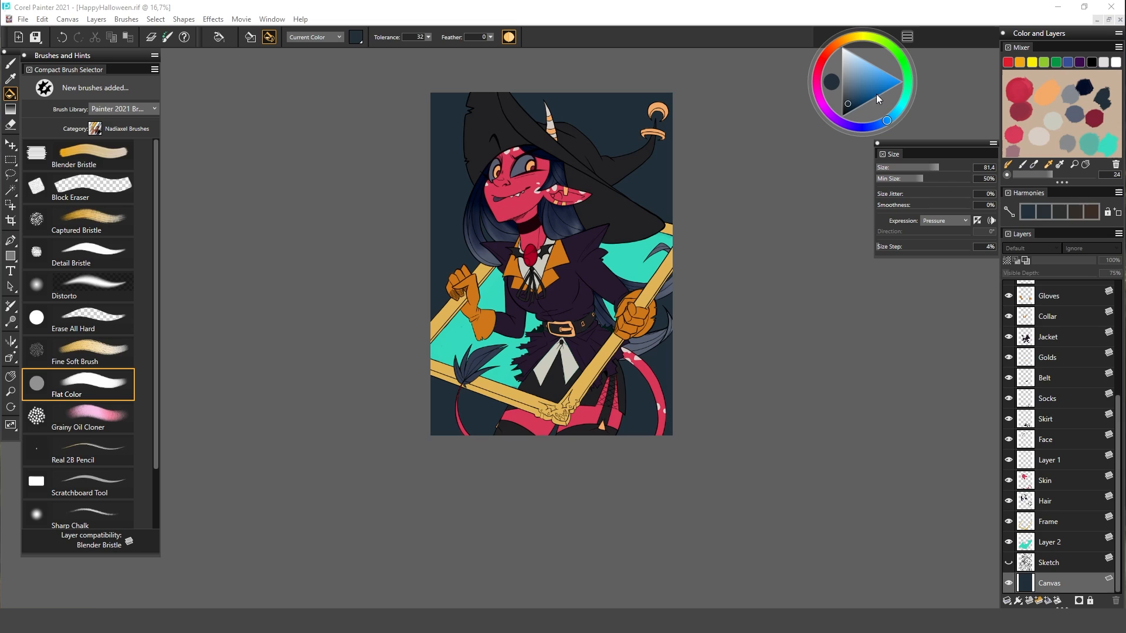
left_click(870, 93)
left_click(867, 92)
left_click(642, 174)
left_click(862, 98)
left_click(643, 186)
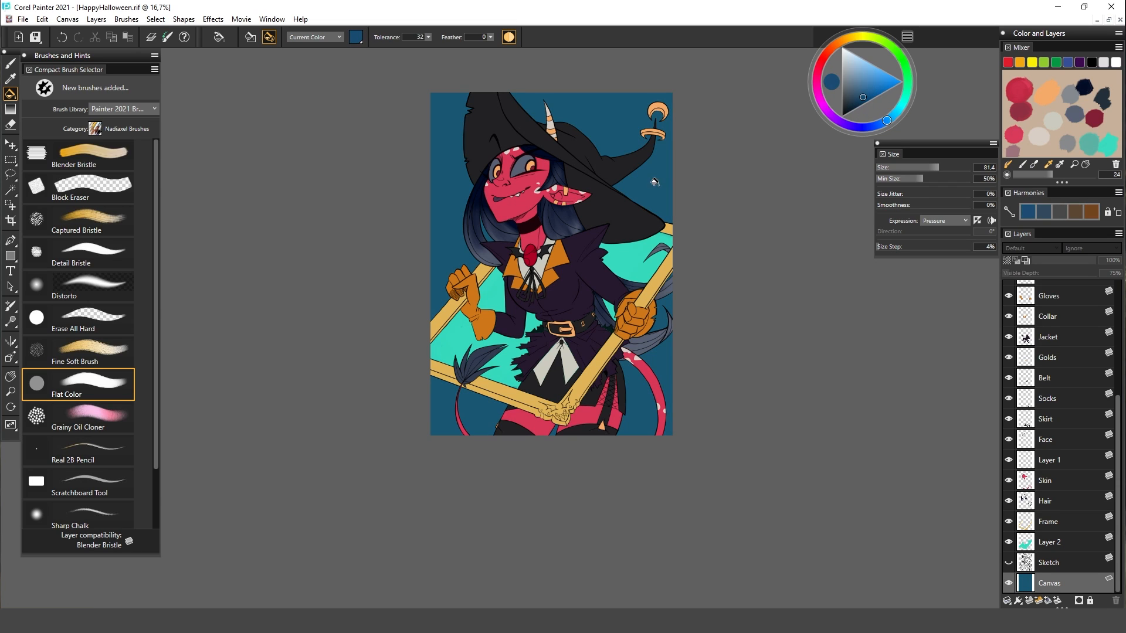
Paint light blue diagonal streaks across the sky around the hat with the Captured Bristle brush at size 218.4
left_click(76, 417)
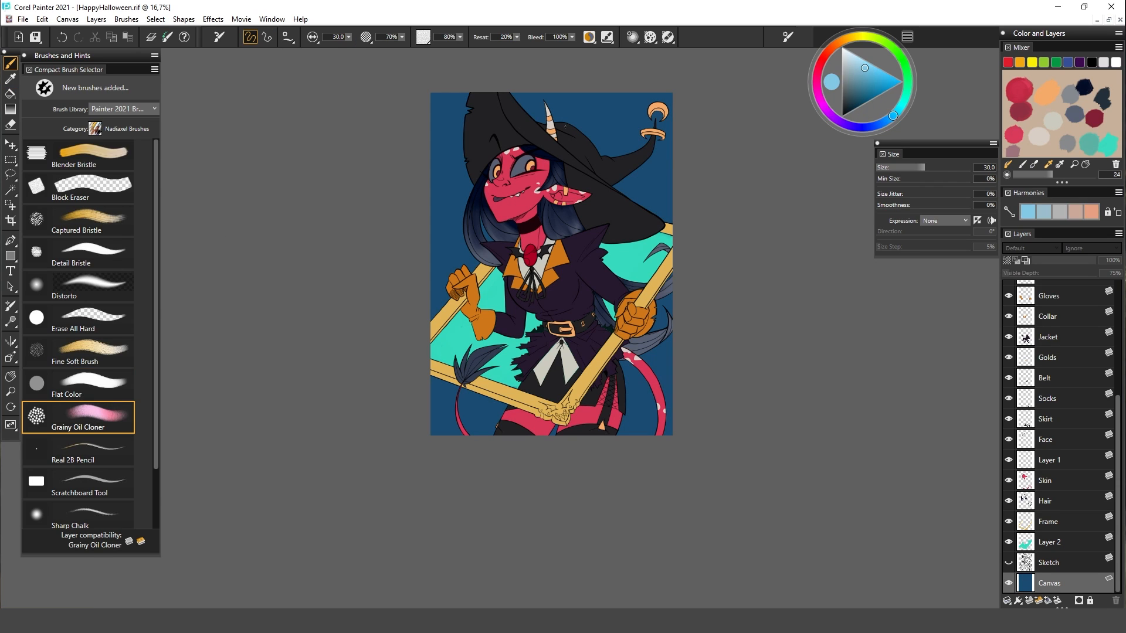
left_click(76, 220)
left_click_drag(460, 132, 431, 170)
key("ctrl+z")
left_click(953, 168)
mouse_move(468, 95)
left_mouse_down()
mouse_move(433, 203)
mouse_move(436, 281)
mouse_move(433, 176)
left_mouse_up()
left_click_drag(513, 114, 567, 85)
left_click_drag(536, 130, 636, 88)
left_click_drag(592, 154, 673, 106)
left_click_drag(625, 203, 673, 170)
mouse_move(516, 112)
left_mouse_down()
mouse_move(563, 89)
mouse_move(648, 91)
left_mouse_up()
left_click_drag(589, 143, 672, 103)
Continue the light blue streaks down the background between the hair and the raised glove
left_click_drag(434, 185, 469, 150)
left_click_drag(434, 225, 505, 185)
left_click_drag(432, 274, 486, 224)
left_click_drag(431, 306, 492, 231)
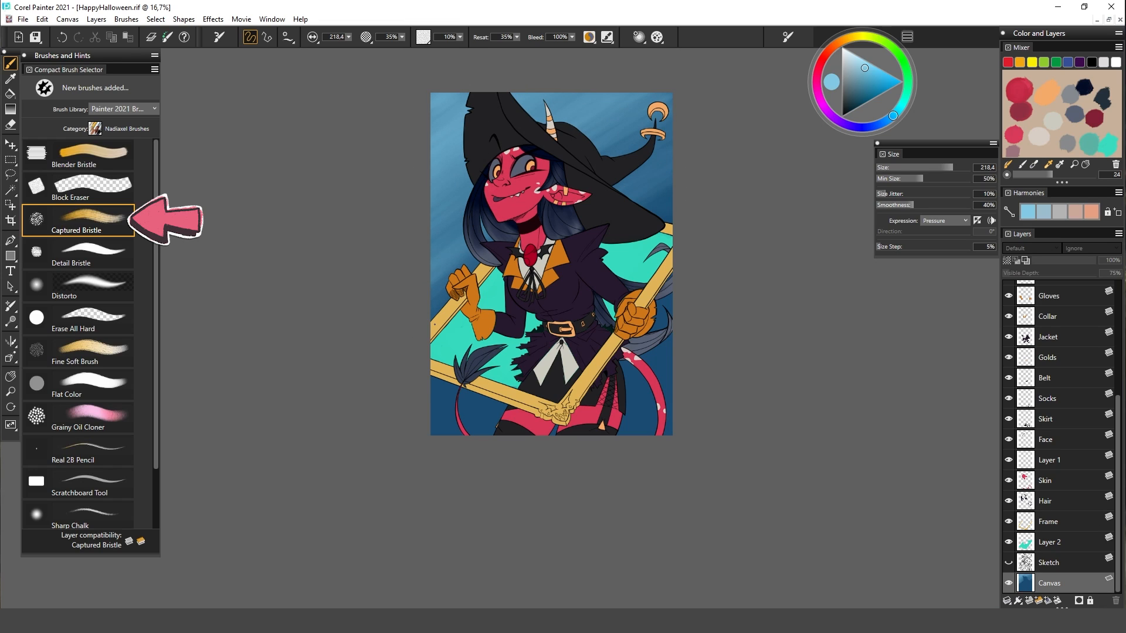
left_click_drag(432, 315, 449, 290)
Darken the lower corners of the background with navy blue Captured Bristle strokes
left_click(884, 122)
left_click(856, 109)
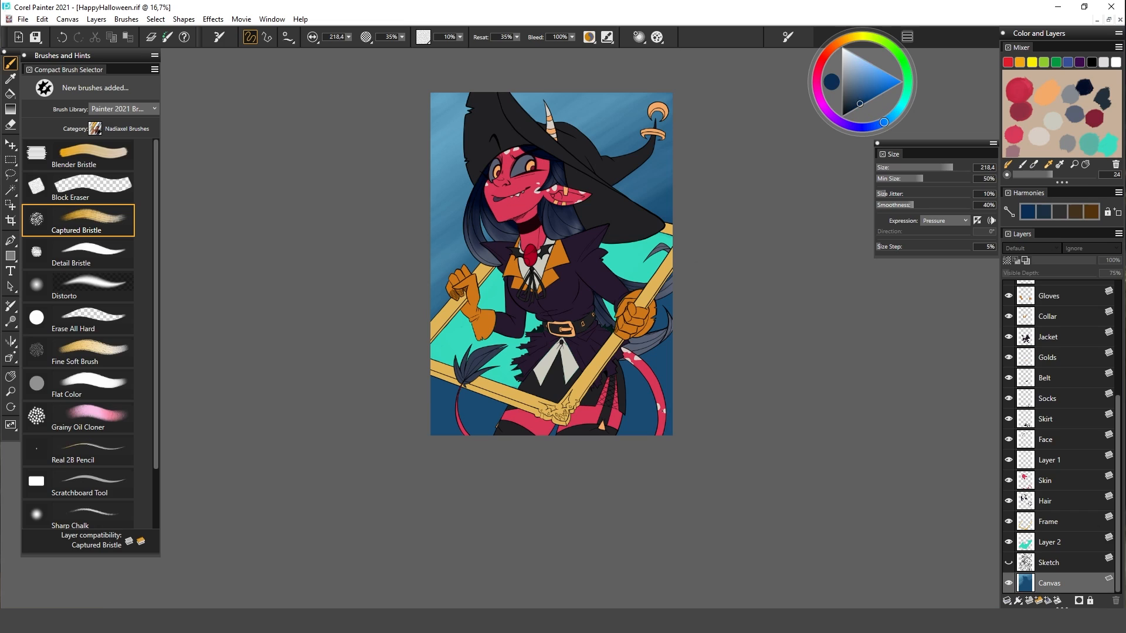
left_click_drag(669, 358, 624, 424)
left_click_drag(502, 393, 435, 433)
Blend the background near the tail and beside the raised glove with the Blender Bristle brush
left_click(78, 156)
left_click_drag(654, 363, 621, 433)
left_click_drag(434, 215, 471, 198)
key("ctrl+z")
mouse_move(434, 125)
left_mouse_down()
mouse_move(468, 102)
mouse_move(460, 120)
left_mouse_up()
key("ctrl+z")
mouse_move(438, 305)
left_mouse_down()
mouse_move(460, 286)
mouse_move(471, 248)
left_mouse_up()
left_click(440, 286, "alt")
left_click_drag(433, 277, 467, 240)
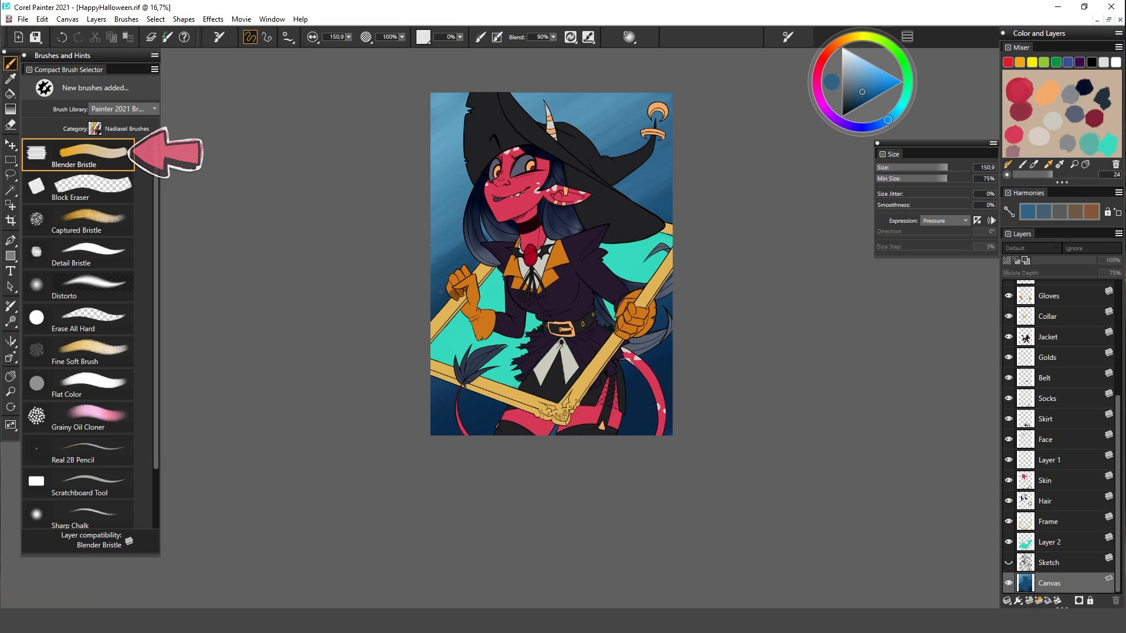
Sample blues from around the background and blend the transitions around the hat, frame and hair with Blender Bristle
left_click(454, 232, "alt")
left_click(642, 172, "alt")
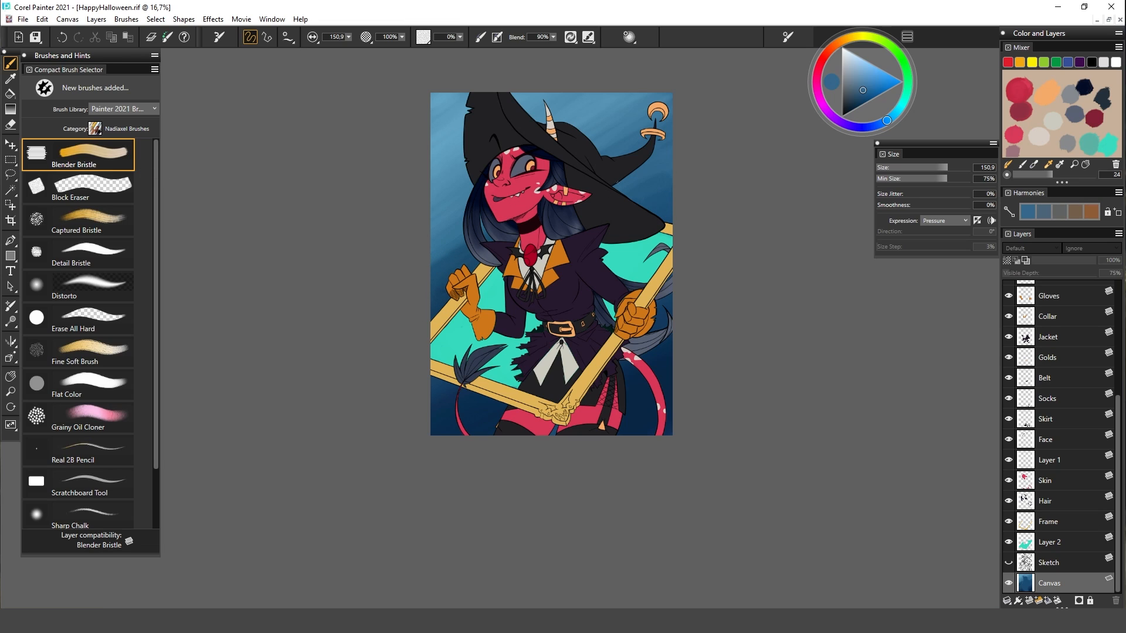
left_click(579, 128, "alt")
left_click(665, 215, "alt")
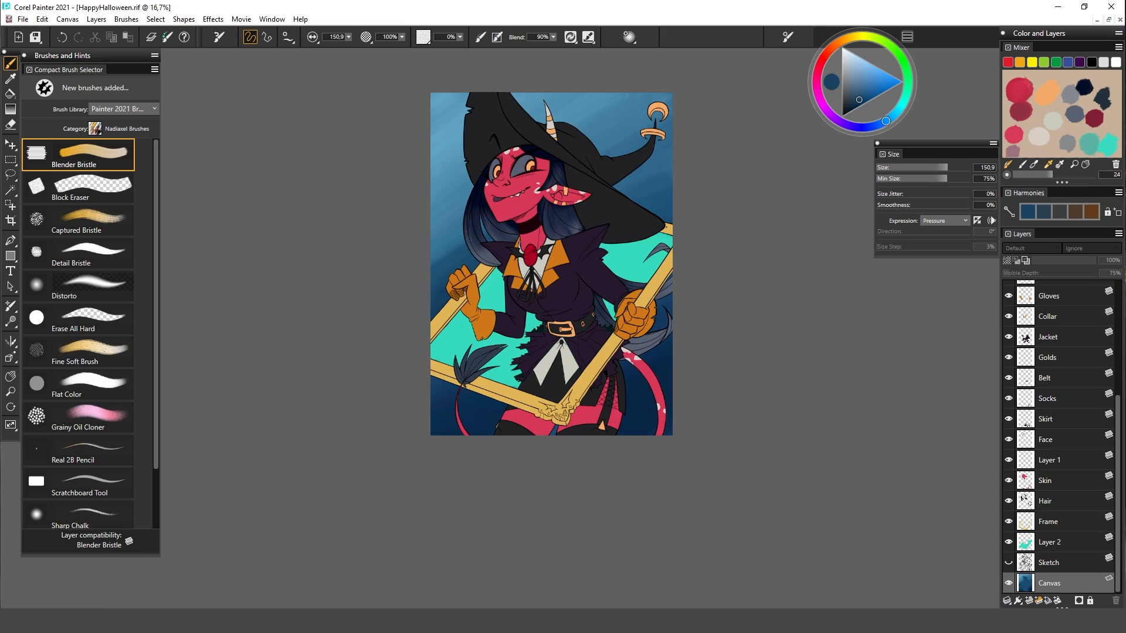
left_click_drag(663, 212, 667, 177)
left_click(666, 183, "alt")
left_click(664, 310, "alt")
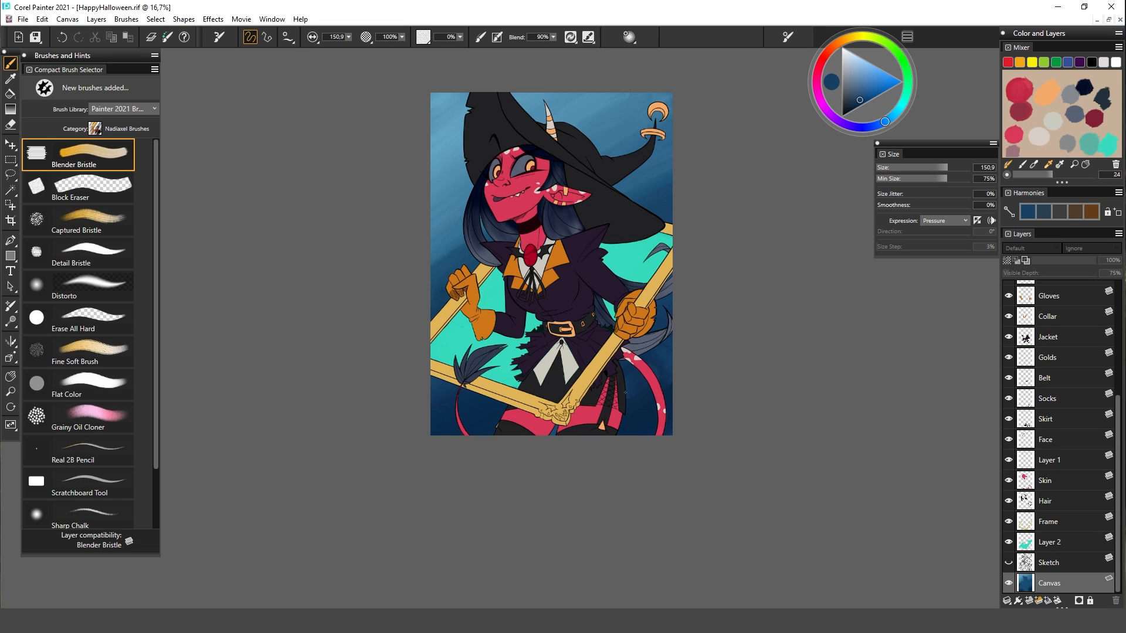
left_click(444, 287, "alt")
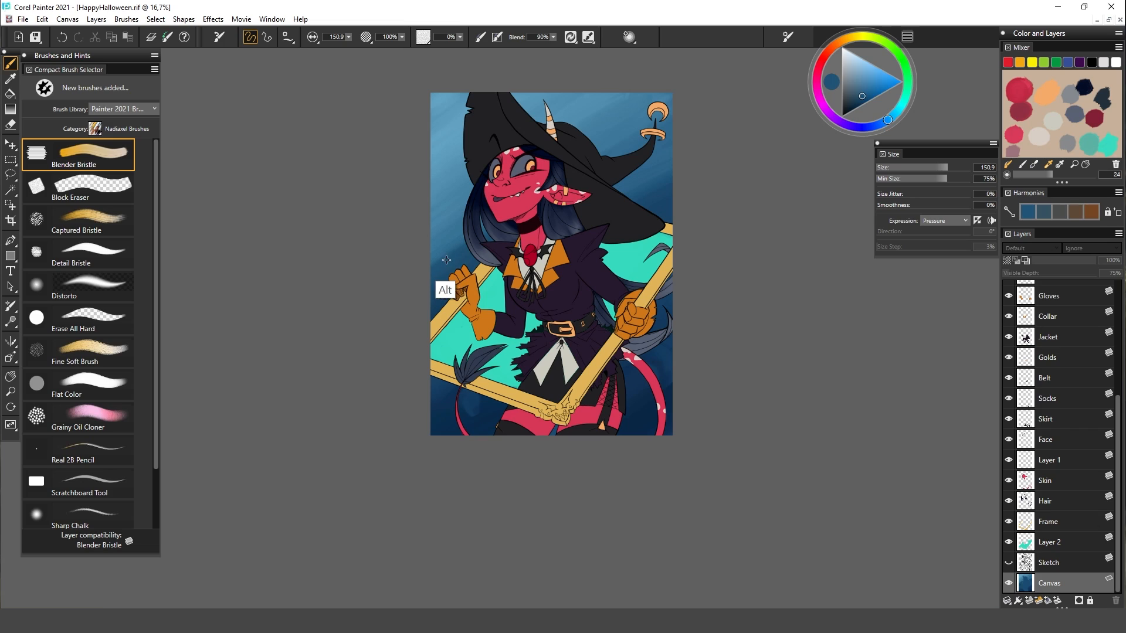
left_click(461, 195, "alt")
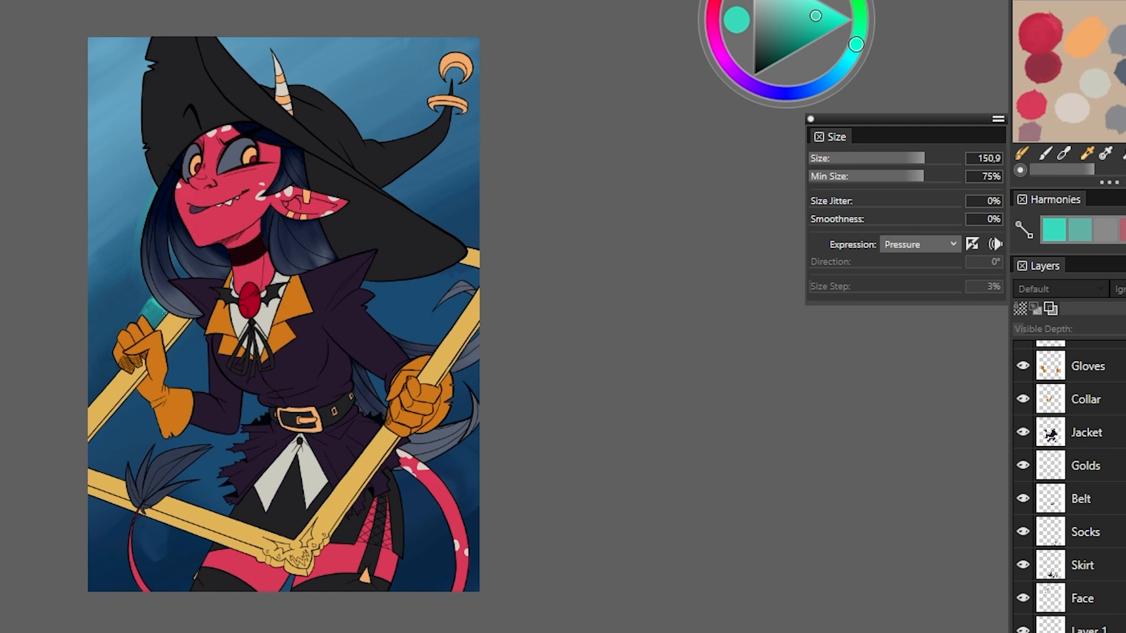
Paint a turquoise haze behind the hair, shoulder and hat brim with Blender Bristle at size 150.9
mouse_move(154, 293)
left_mouse_down()
mouse_move(133, 252)
mouse_move(143, 154)
mouse_move(145, 205)
mouse_move(123, 273)
left_mouse_up()
mouse_move(375, 289)
left_mouse_down()
mouse_move(415, 296)
mouse_move(400, 325)
left_mouse_up()
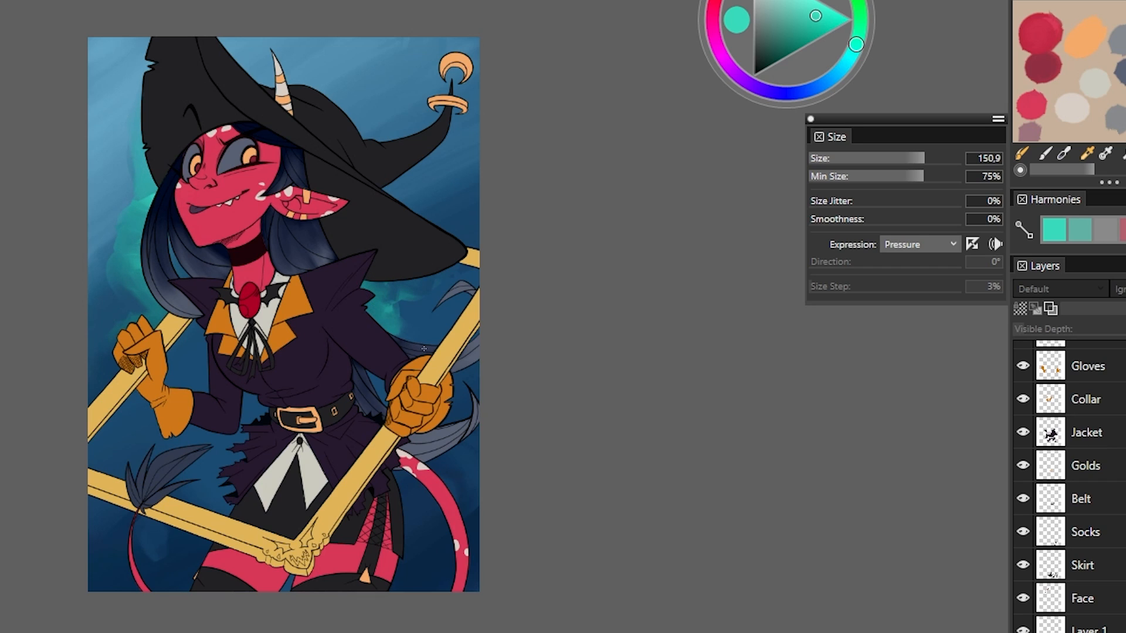
mouse_move(392, 196)
left_mouse_down()
mouse_move(402, 186)
mouse_move(437, 220)
left_mouse_up()
left_click_drag(395, 185, 343, 146)
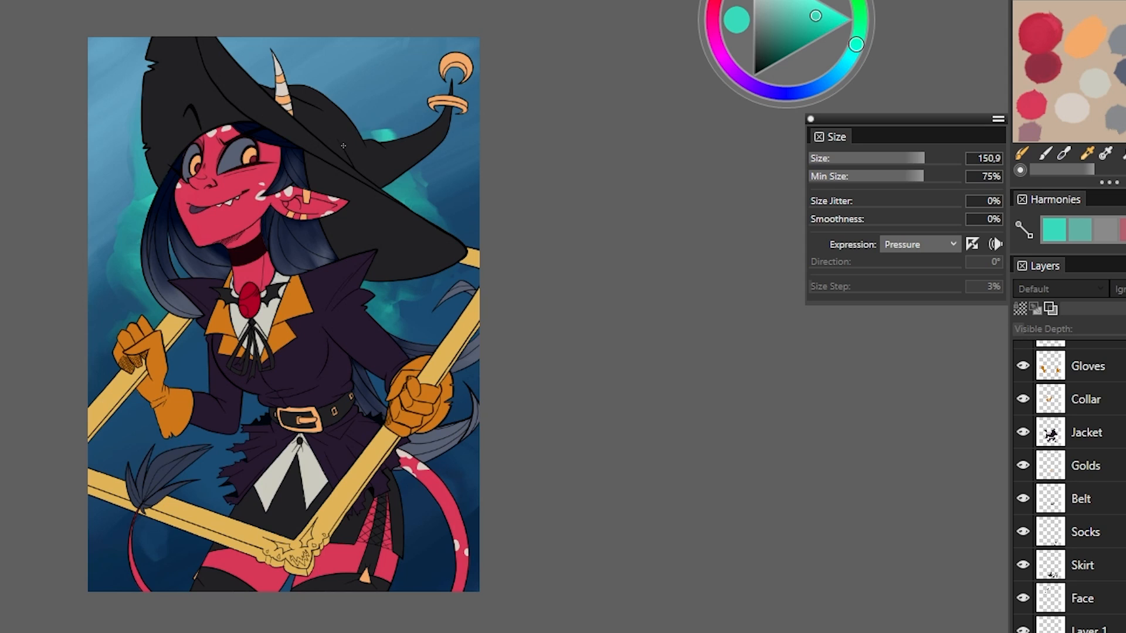
left_click_drag(120, 304, 97, 346)
mouse_move(98, 304)
left_mouse_down()
mouse_move(126, 281)
mouse_move(100, 375)
left_mouse_up()
Add smaller turquoise puffs to the background between the hair and the raised glove with a reduced brush size
key("bracketleft")
left_click_drag(96, 284, 116, 275)
mouse_move(93, 340)
left_mouse_down()
mouse_move(105, 360)
mouse_move(92, 396)
left_mouse_up()
left_click_drag(110, 261, 124, 293)
left_click_drag(130, 258, 128, 279)
mouse_move(93, 286)
left_mouse_down()
mouse_move(104, 305)
mouse_move(144, 306)
left_mouse_up()
Add turquoise puffs above the hat brim and in the background beside the jacket shoulder
mouse_move(393, 297)
left_mouse_down()
mouse_move(395, 320)
mouse_move(417, 337)
mouse_move(441, 328)
left_mouse_up()
left_click_drag(433, 324, 455, 308)
left_click_drag(460, 207, 454, 232)
mouse_move(472, 232)
left_mouse_down()
mouse_move(458, 239)
mouse_move(434, 226)
left_mouse_up()
left_click_drag(466, 214, 457, 237)
left_click_drag(404, 193, 398, 201)
Extend the turquoise puffs beside the hat and down to the raised glove with Blender Bristle at size 100
left_click_drag(147, 186, 139, 226)
left_click_drag(101, 368, 91, 394)
key("bracketright")
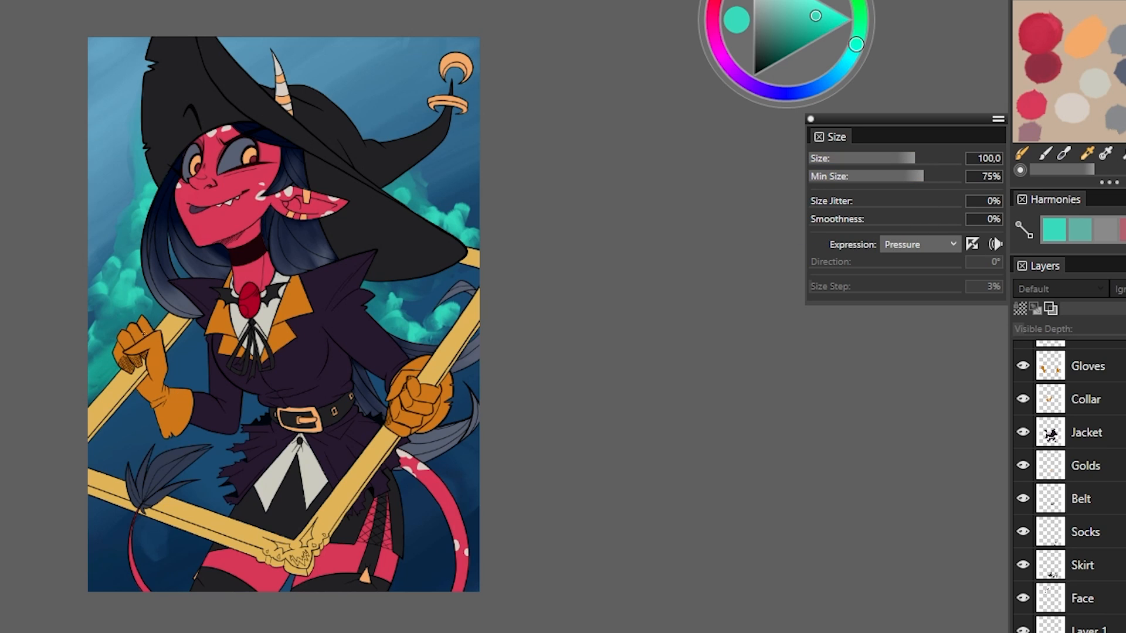
mouse_move(116, 358)
left_mouse_down()
mouse_move(85, 405)
mouse_move(113, 366)
left_mouse_up()
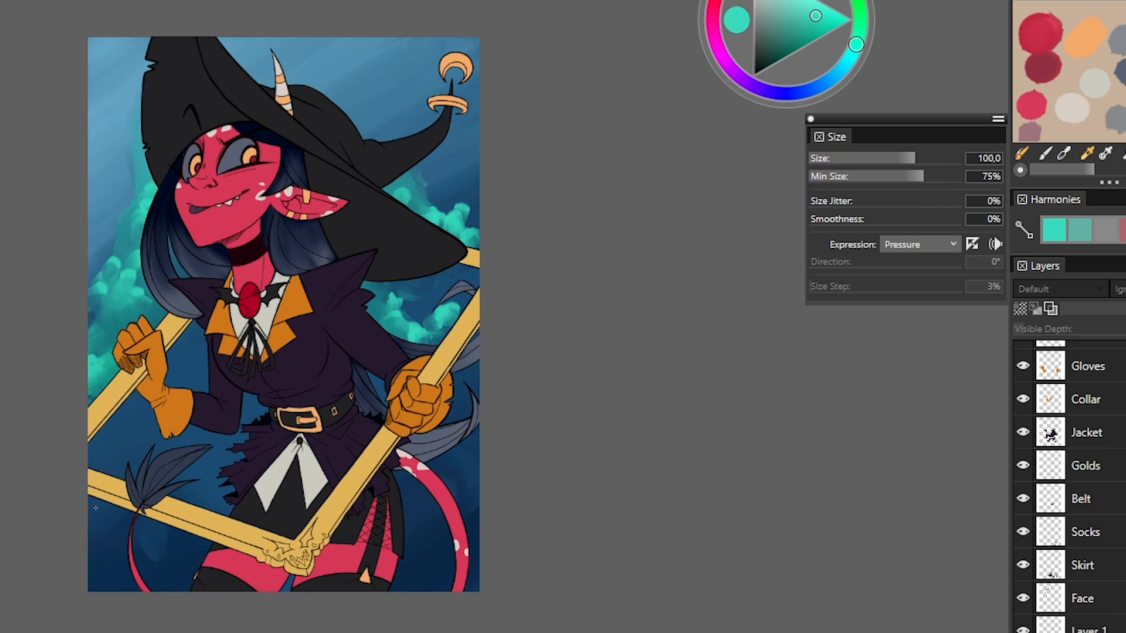
Paint turquoise clouds in the background below the frame, near the tail and around the tail tuft inside the frame
mouse_move(96, 508)
left_mouse_down()
mouse_move(191, 538)
mouse_move(155, 513)
mouse_move(203, 550)
mouse_move(105, 496)
mouse_move(105, 531)
left_mouse_up()
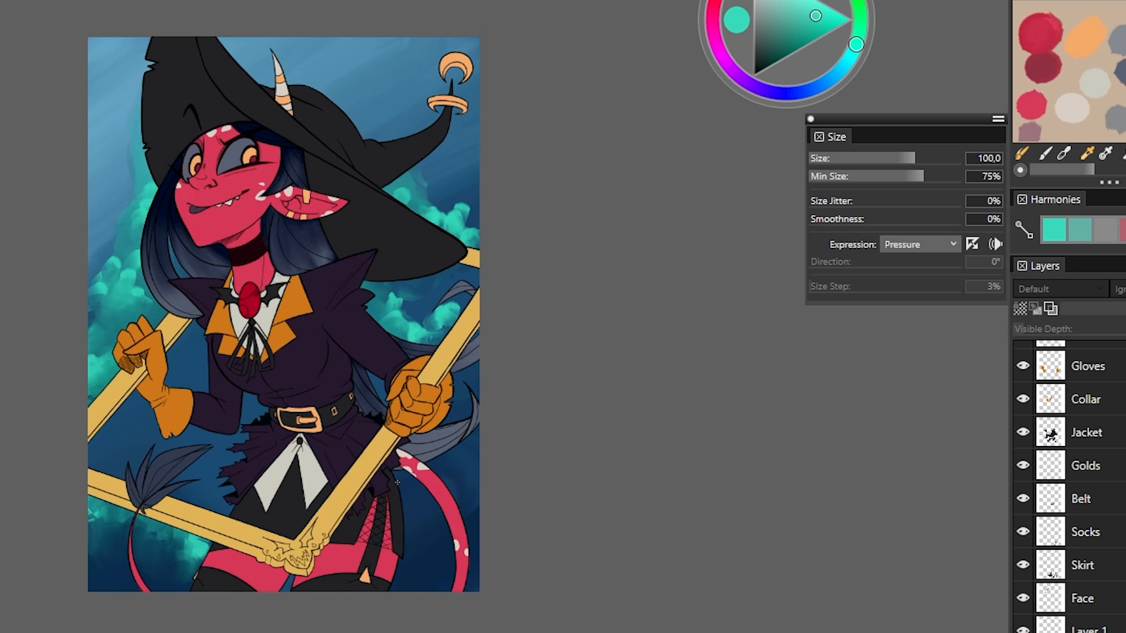
left_click_drag(439, 466, 473, 440)
mouse_move(455, 398)
left_mouse_down()
mouse_move(476, 372)
mouse_move(457, 384)
left_mouse_up()
left_click_drag(146, 451, 175, 427)
left_click_drag(176, 369, 205, 391)
left_click_drag(137, 419, 231, 469)
mouse_move(240, 425)
left_mouse_down()
mouse_move(255, 399)
mouse_move(202, 498)
left_mouse_up()
left_click_drag(176, 419, 128, 457)
Blend the turquoise clouds into the blue beside the hair and around the hat brim
left_click_drag(419, 322, 463, 304)
left_click_drag(105, 264, 130, 240)
left_click_drag(103, 182, 121, 203)
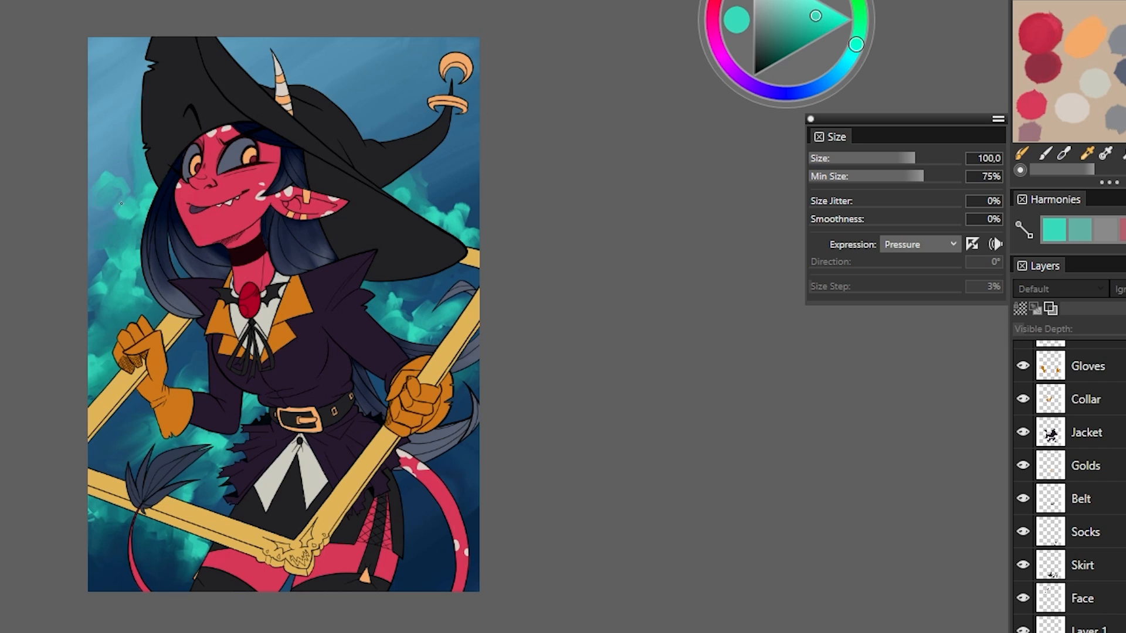
left_click_drag(138, 296, 112, 249)
mouse_move(129, 223)
left_mouse_down()
mouse_move(107, 155)
mouse_move(112, 209)
mouse_move(141, 130)
mouse_move(106, 259)
left_mouse_up()
left_click_drag(126, 287, 140, 249)
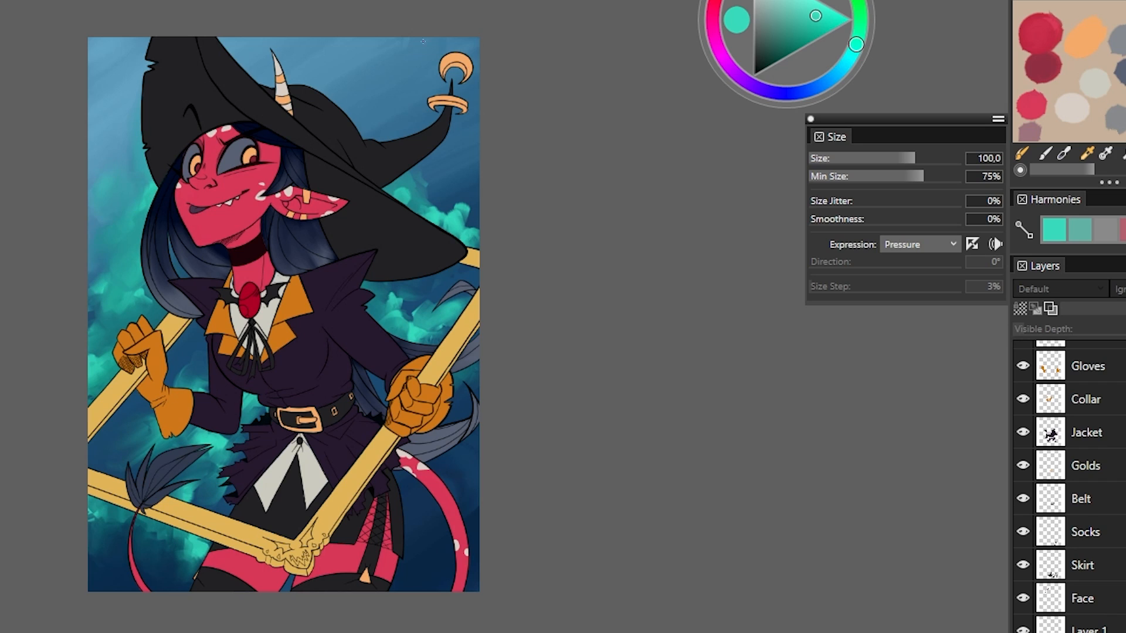
mouse_move(411, 202)
left_mouse_down()
mouse_move(412, 164)
mouse_move(437, 213)
mouse_move(454, 179)
mouse_move(475, 240)
left_mouse_up()
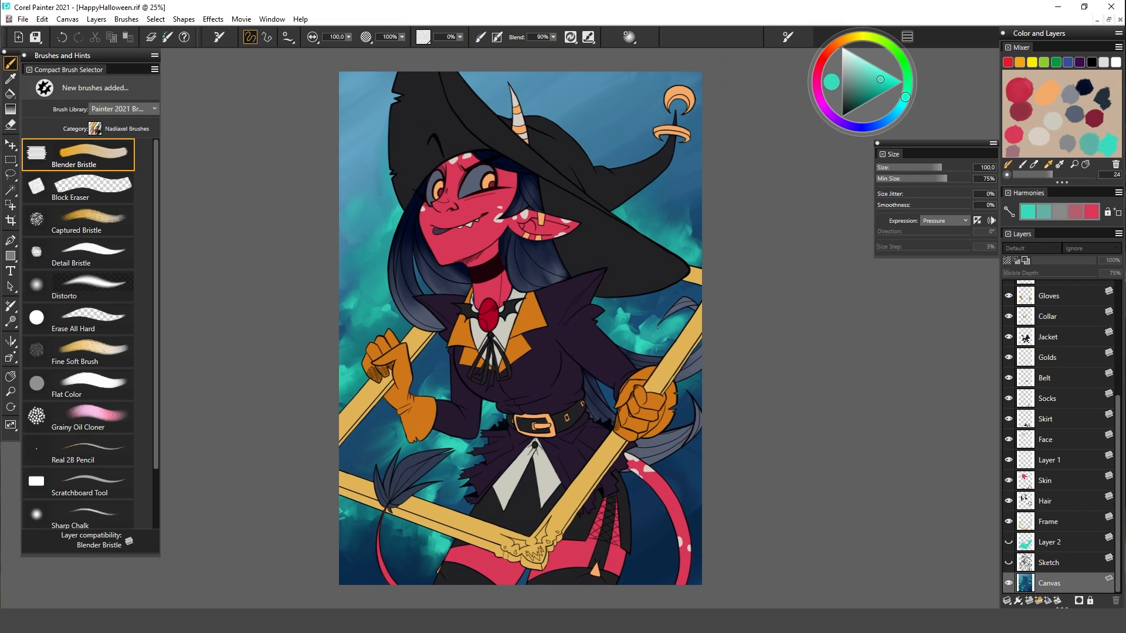
Soften the background clouds around the frame and lower legs with Blender Bristle and the Fine Soft Brush
mouse_move(656, 351)
left_mouse_down()
mouse_move(613, 317)
mouse_move(682, 320)
left_mouse_up()
mouse_move(476, 458)
left_mouse_down()
mouse_move(419, 387)
mouse_move(475, 475)
left_mouse_up()
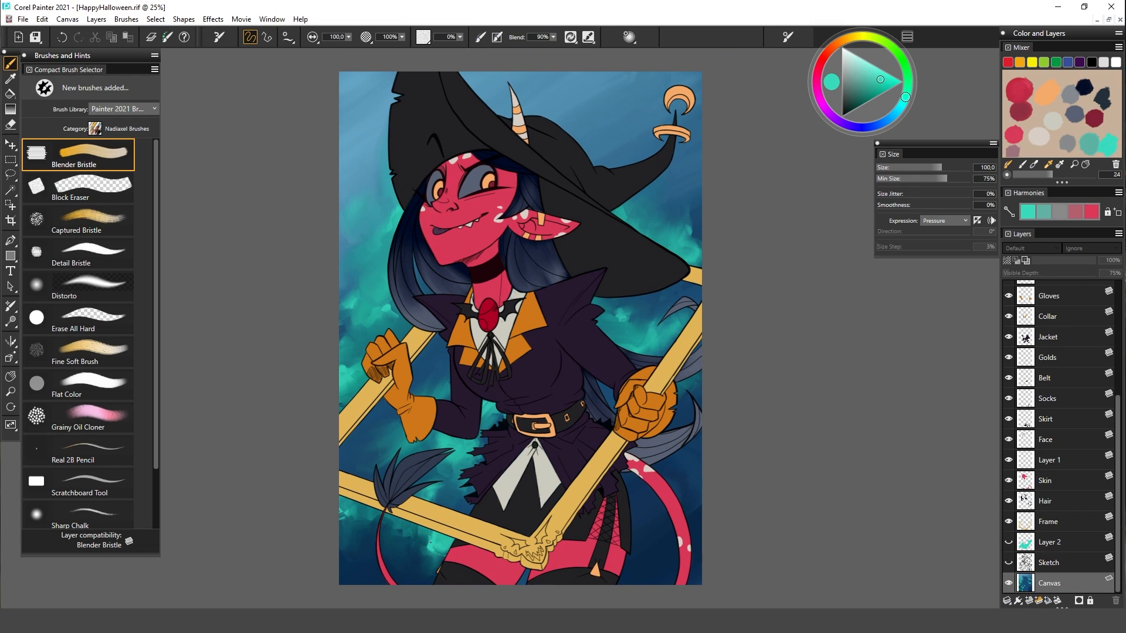
mouse_move(430, 542)
left_mouse_down()
mouse_move(355, 515)
mouse_move(374, 554)
left_mouse_up()
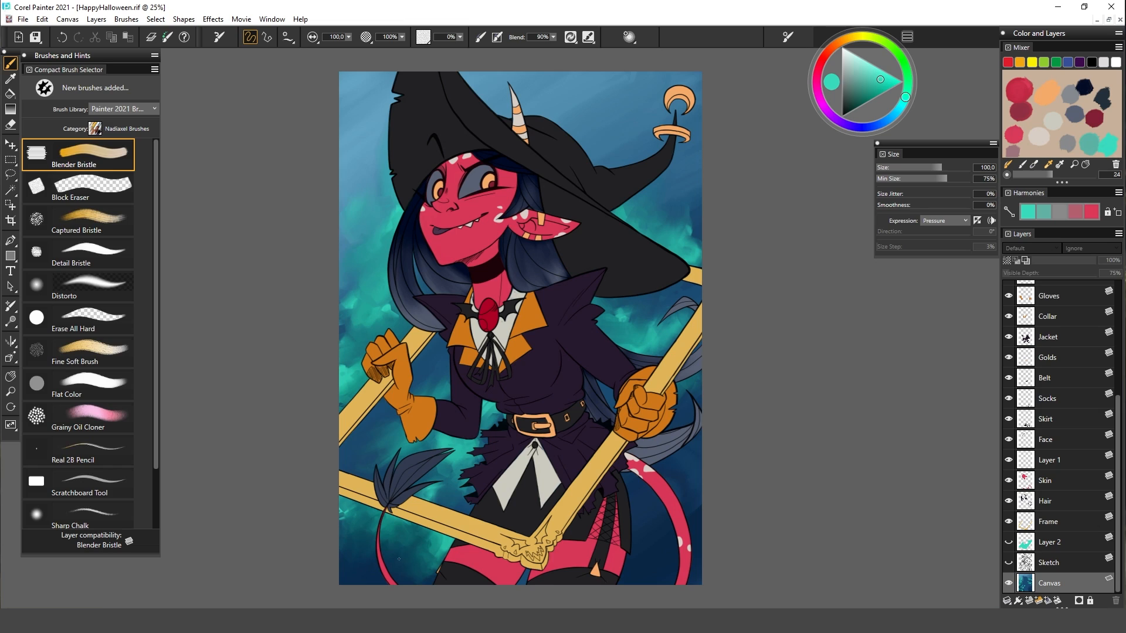
left_click(77, 354)
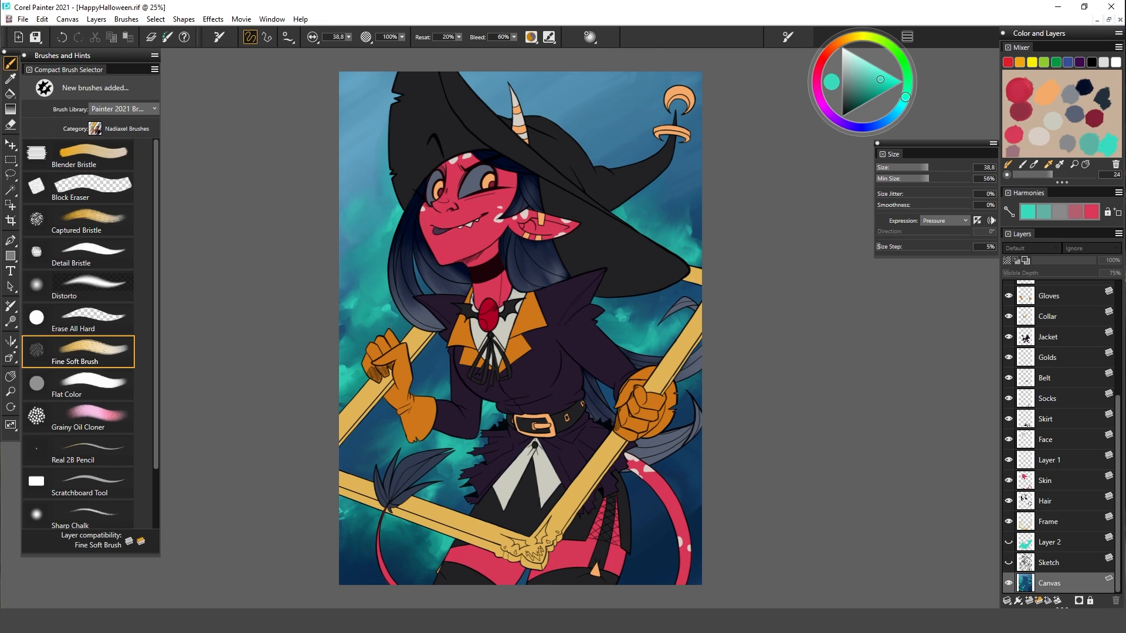
mouse_move(628, 478)
left_mouse_down()
mouse_move(642, 501)
mouse_move(639, 571)
left_mouse_up()
Paint bare tree trunks and branches on both sides of the hat with Flat Color in a sampled blue
left_click(76, 387)
left_click(651, 126, "alt")
left_click_drag(647, 126, 661, 77)
left_click(921, 167)
left_click_drag(357, 76, 391, 237)
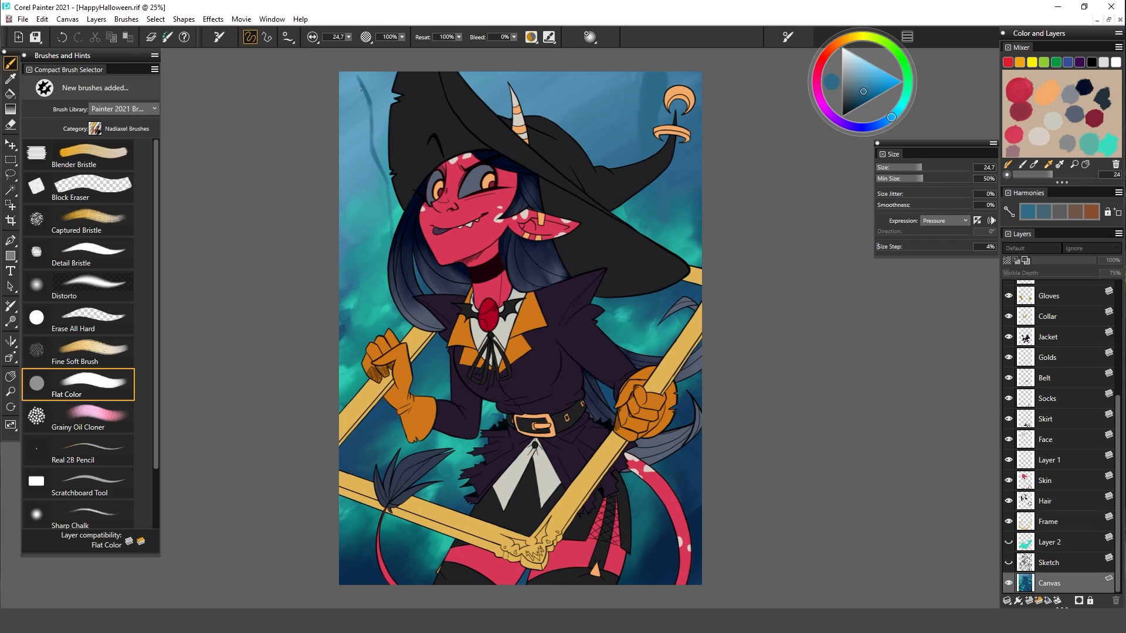
left_click_drag(387, 175, 398, 234)
left_click_drag(374, 108, 379, 148)
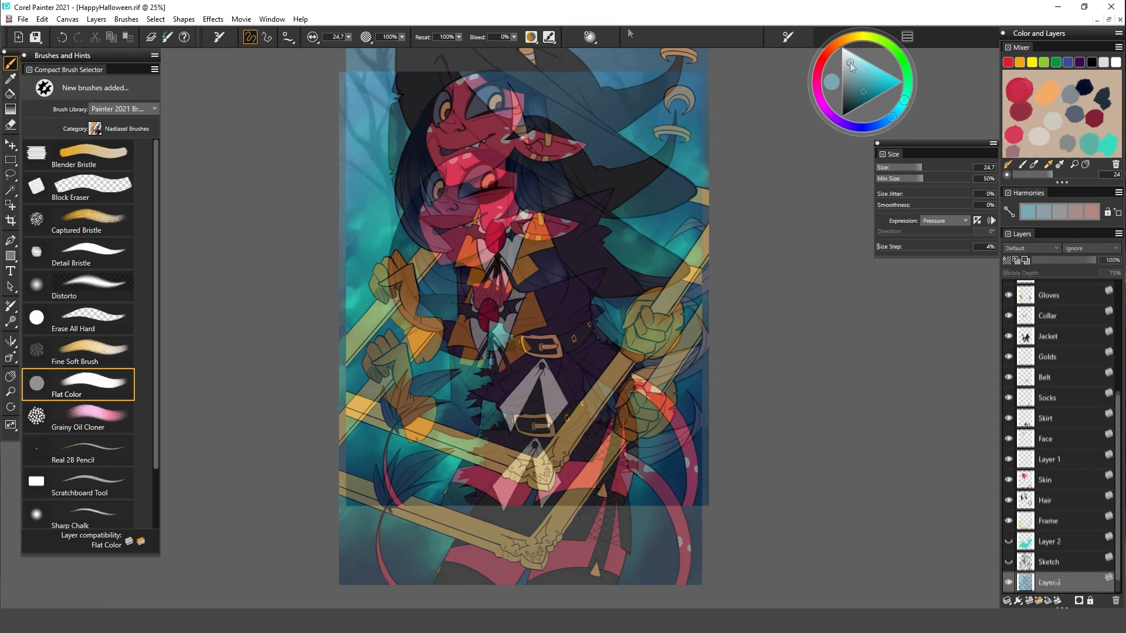
Paint pale round shapes inside the picture frame on Layer 3 with the Flat Color brush
mouse_move(369, 361)
left_mouse_down()
mouse_move(384, 375)
mouse_move(372, 390)
left_mouse_up()
left_click_drag(434, 291, 449, 310)
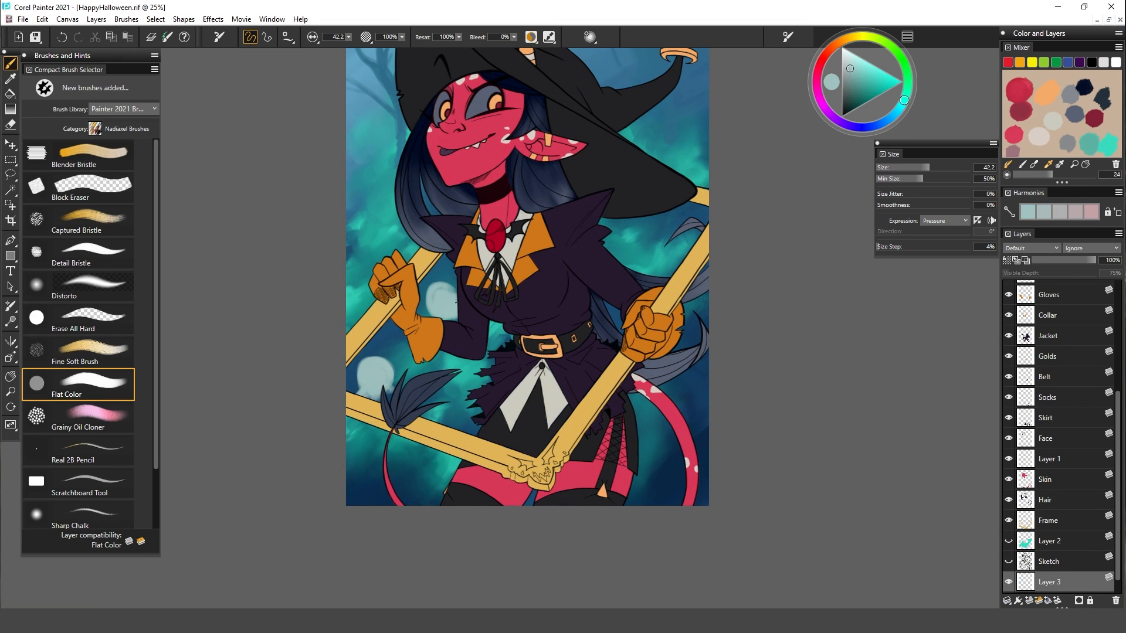
left_click_drag(476, 366, 463, 432)
mouse_move(615, 253)
left_mouse_down()
mouse_move(651, 260)
mouse_move(652, 271)
mouse_move(607, 231)
left_mouse_up()
left_click(370, 369, "alt")
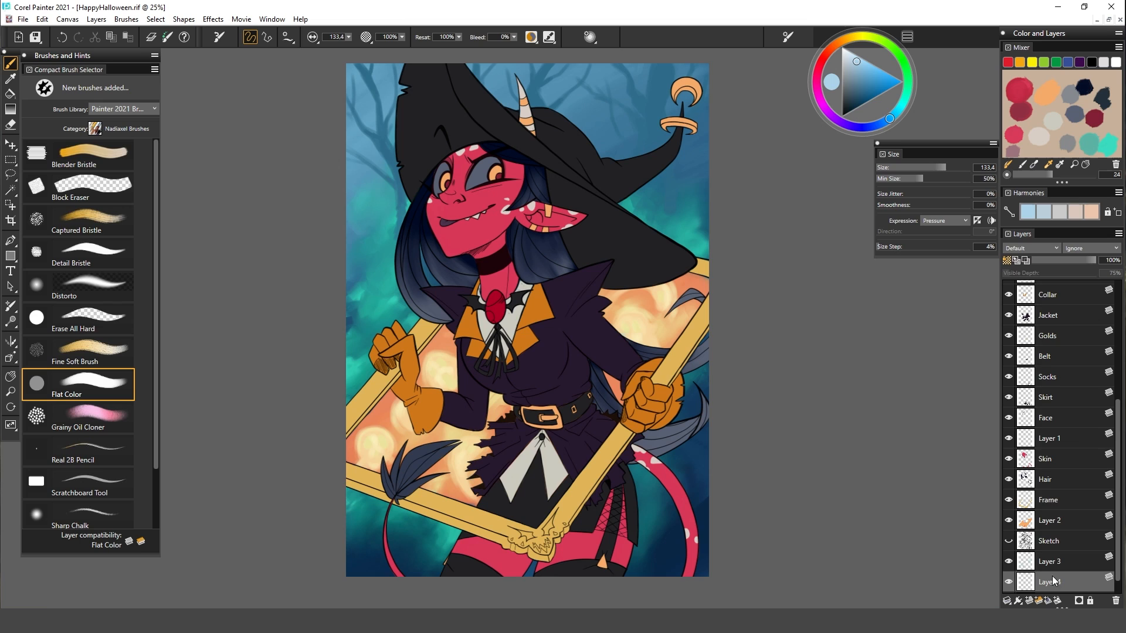
Turn off Preserve Transparency for Layer 4
right_click(1088, 566)
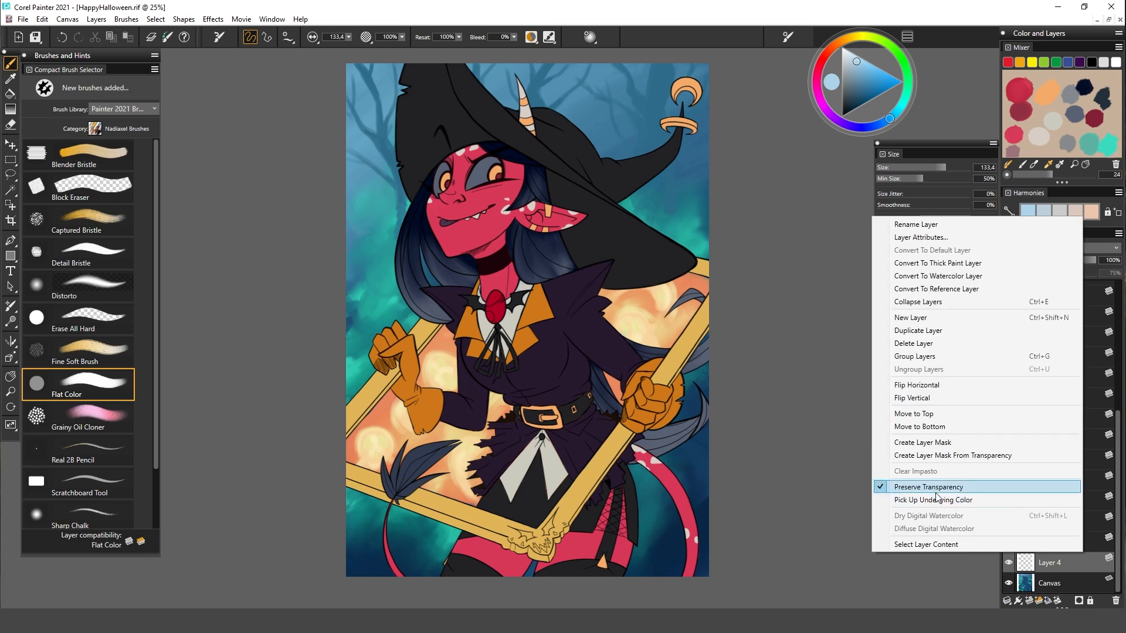
left_click(914, 485)
key("ctrl+z")
right_click(1047, 564)
left_click(915, 486)
Set the Flat Color brush size to 51.8 and sample teal and blue from the background
left_click(932, 168)
left_click(657, 202, "alt")
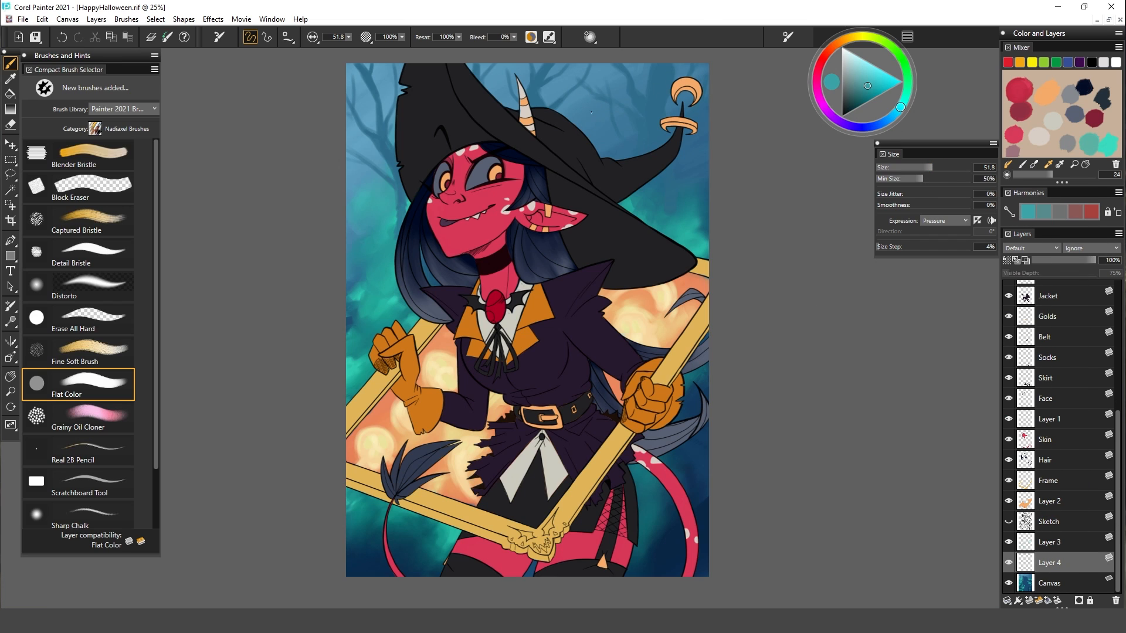
left_click(592, 111, "alt")
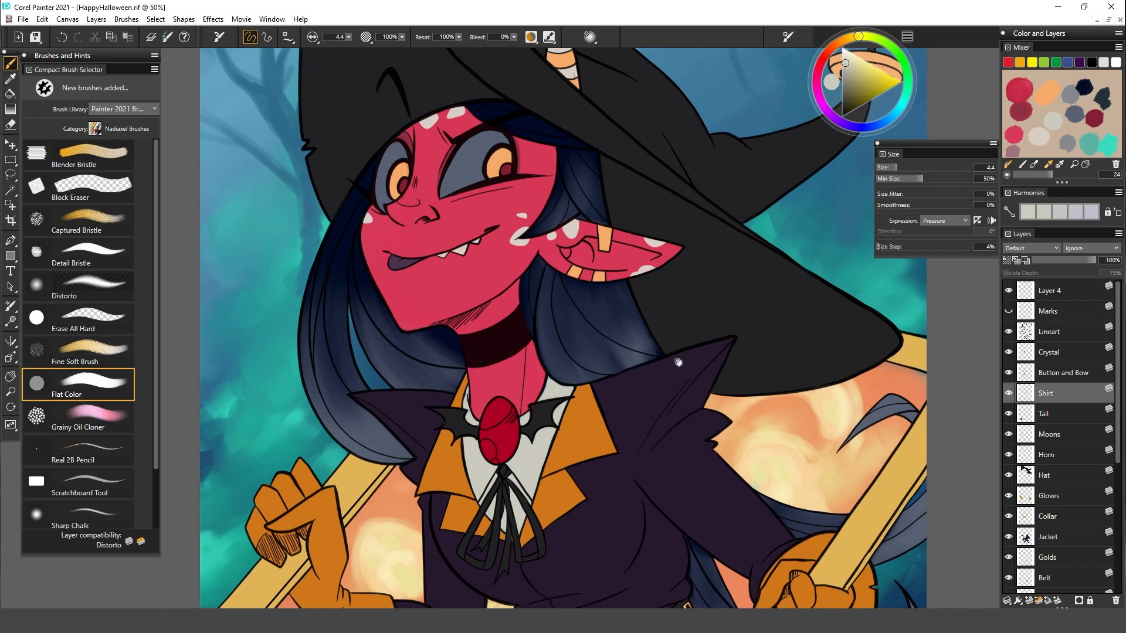
Select the Hair layer and blend the hair's blue tones around the face and shoulders with the Blender Bristle at size 28
key("ctrl+minus")
key("ctrl+minus")
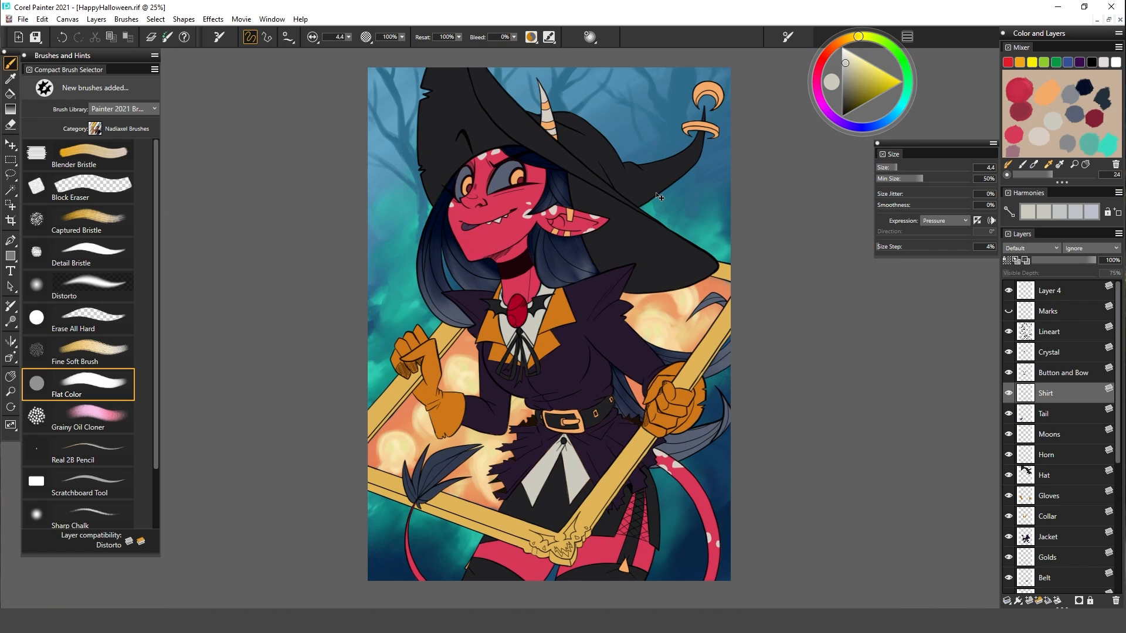
left_click_drag(1117, 411, 1117, 543)
left_click(1058, 480)
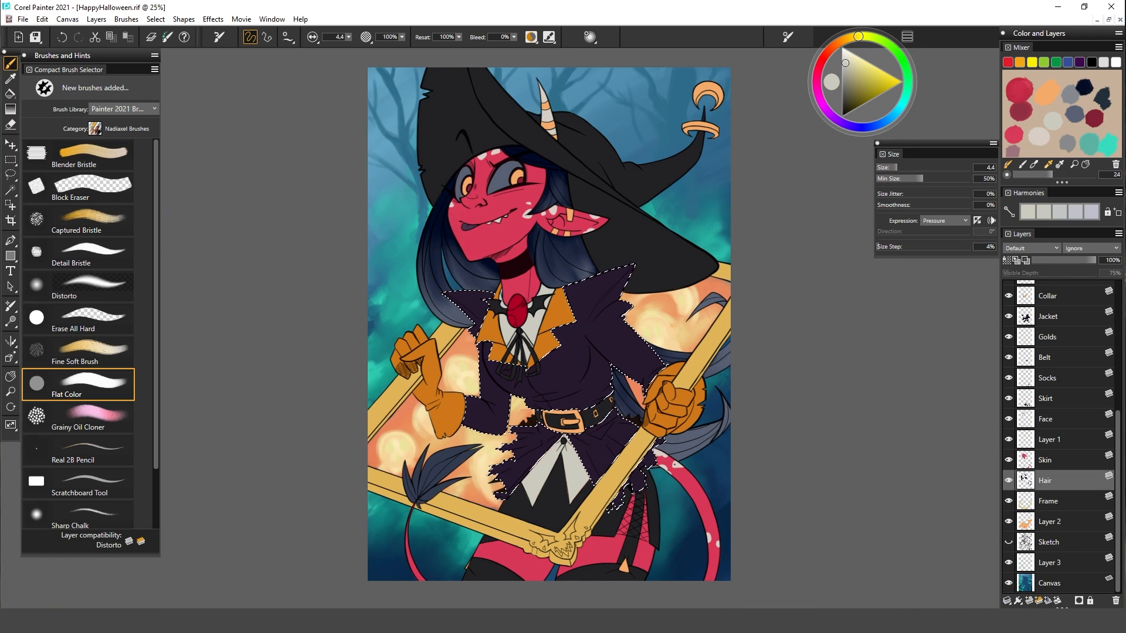
key("l")
key("ctrl+plus")
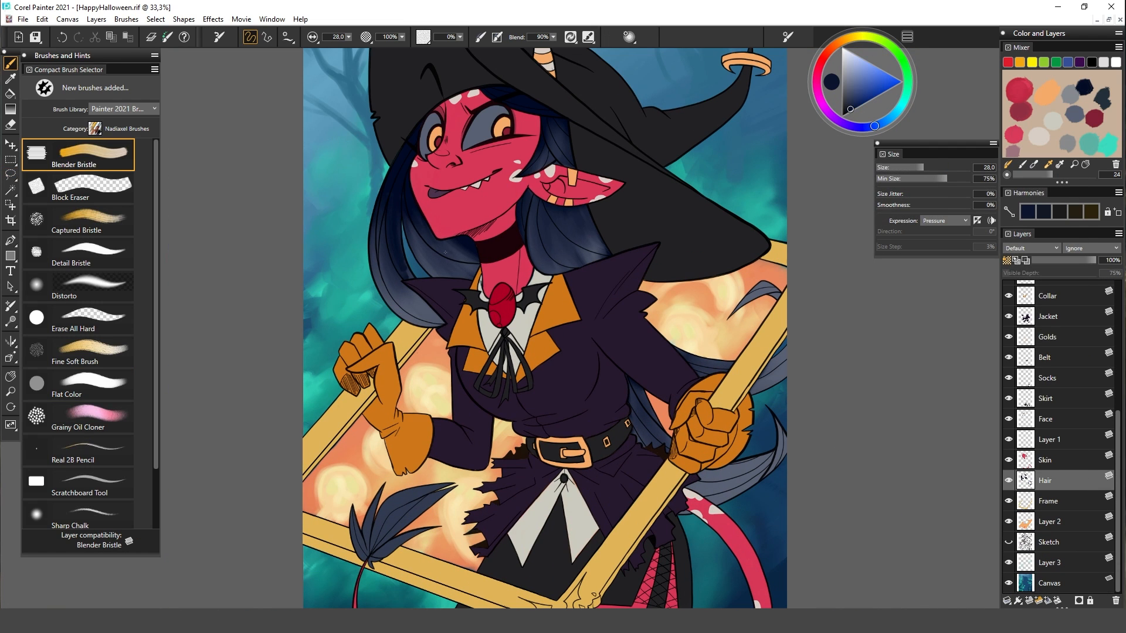
mouse_move(404, 222)
left_mouse_down()
mouse_move(446, 258)
mouse_move(410, 317)
left_mouse_up()
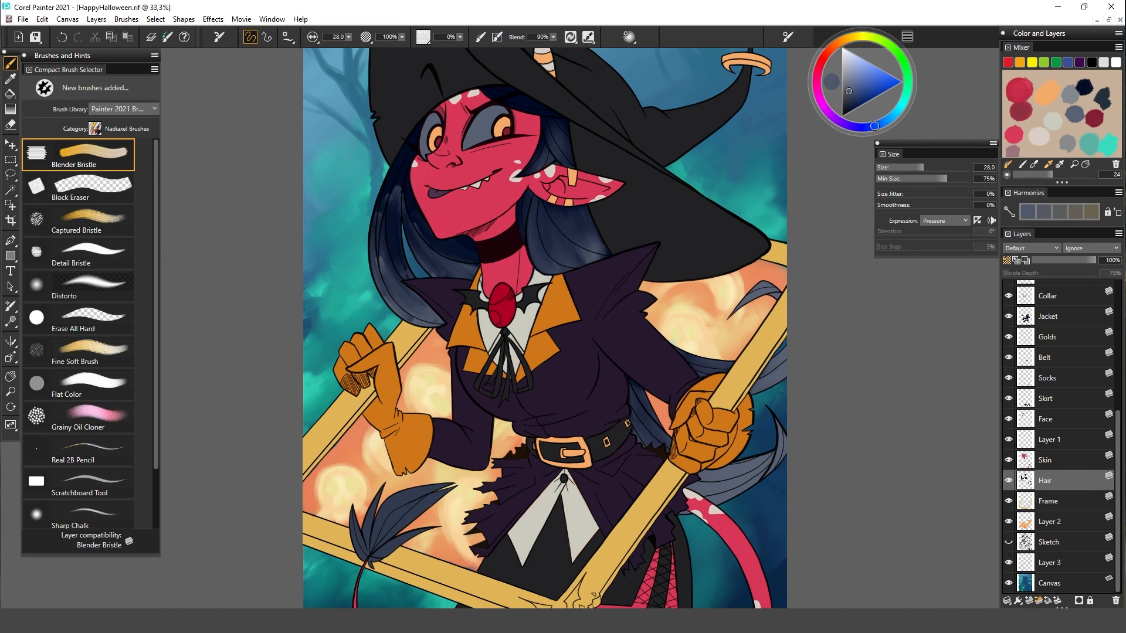
scroll(412, 232, "up", 1)
left_click_drag(532, 229, 526, 277)
left_click_drag(546, 158, 560, 188)
mouse_move(412, 190)
left_mouse_down()
mouse_move(391, 273)
mouse_move(399, 332)
left_mouse_up()
Paint bristly strand shading through the hair on both sides and behind the gloved hand with the Detail Bristle at size 75.9
left_click(77, 253)
left_click_drag(671, 270, 610, 262)
mouse_move(488, 236)
left_mouse_down()
mouse_move(513, 281)
mouse_move(522, 269)
left_mouse_up()
left_click_drag(324, 304, 382, 352)
left_click_drag(367, 275, 418, 303)
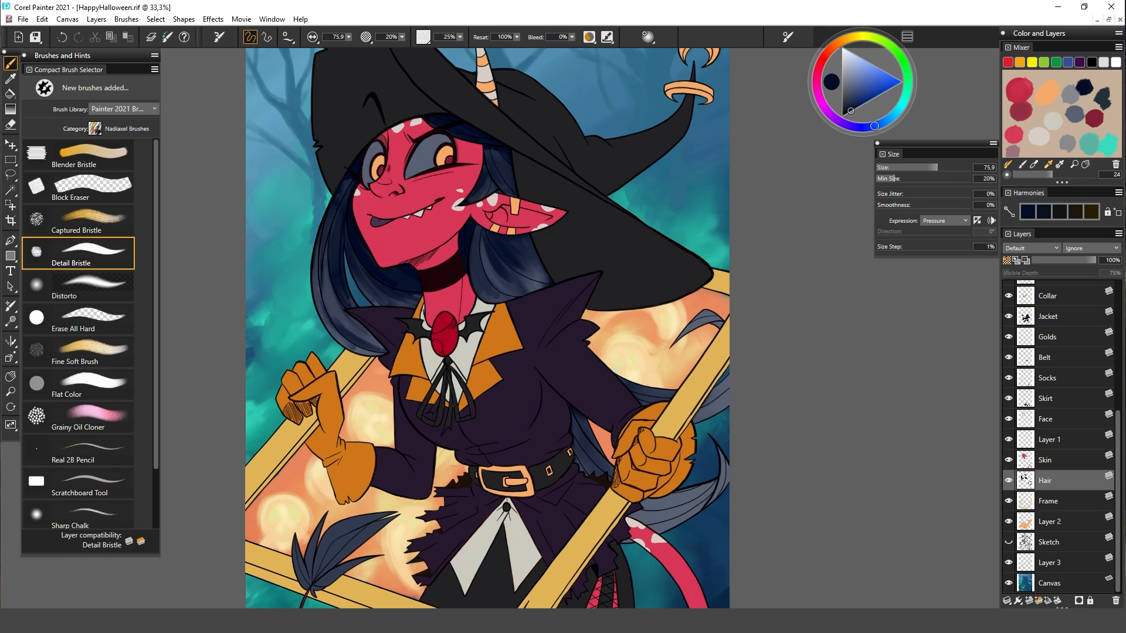
left_click_drag(324, 296, 366, 336)
left_click_drag(349, 245, 374, 296)
mouse_move(645, 504)
left_mouse_down()
mouse_move(704, 516)
mouse_move(712, 399)
left_mouse_up()
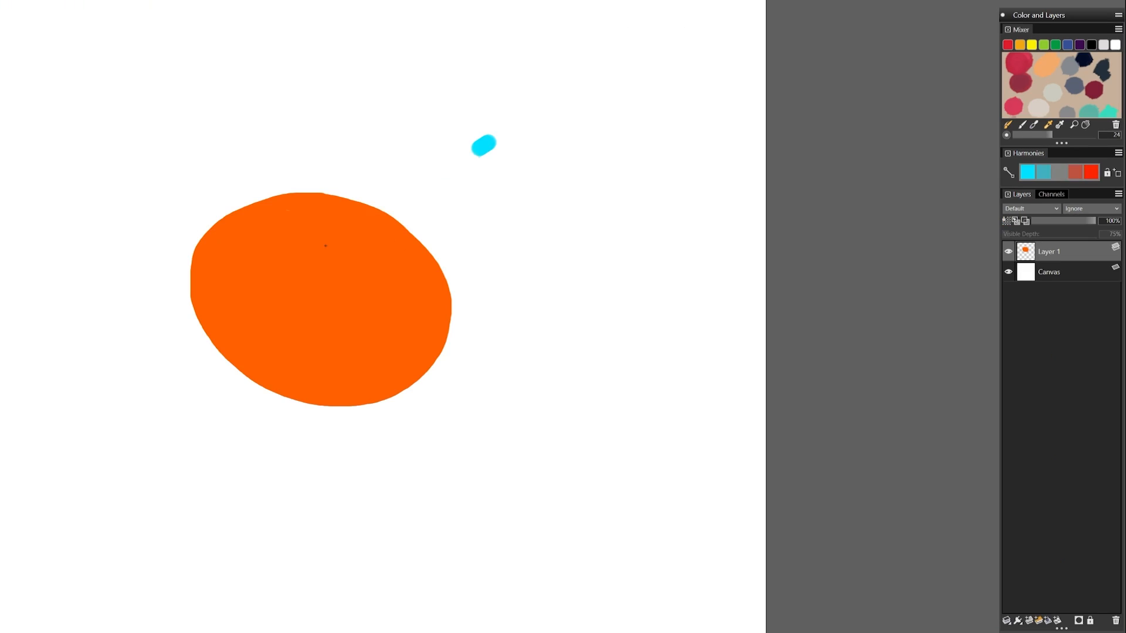
Paint a cyan zigzag across and beyond the orange shape on Layer 1 and undo it
mouse_move(483, 145)
left_mouse_down()
mouse_move(531, 214)
mouse_move(186, 496)
left_mouse_up()
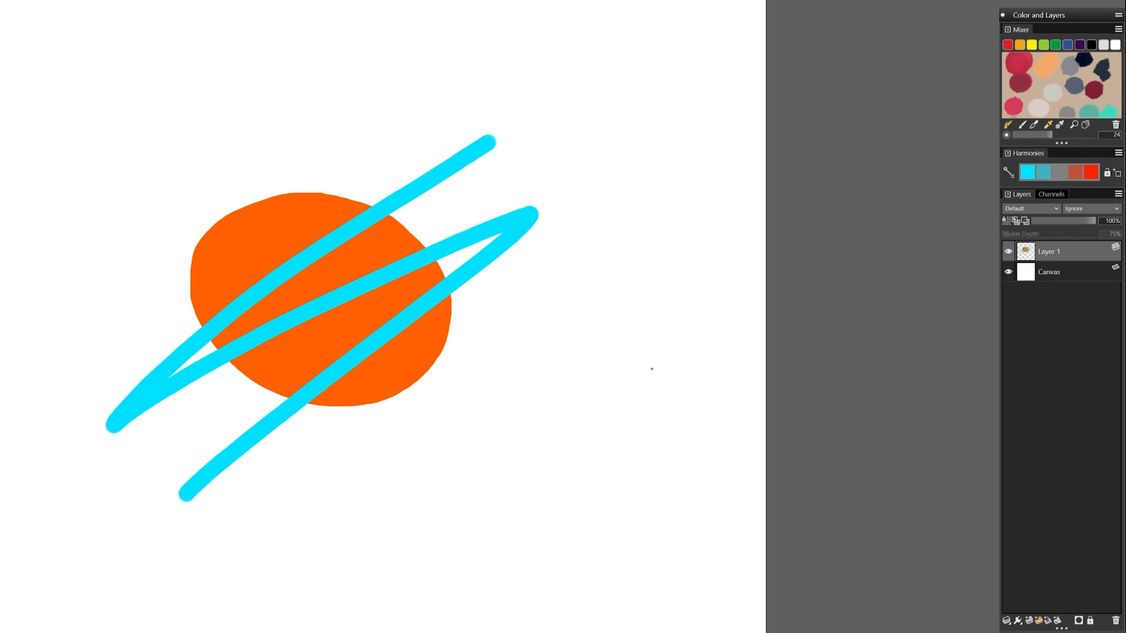
key("ctrl+z")
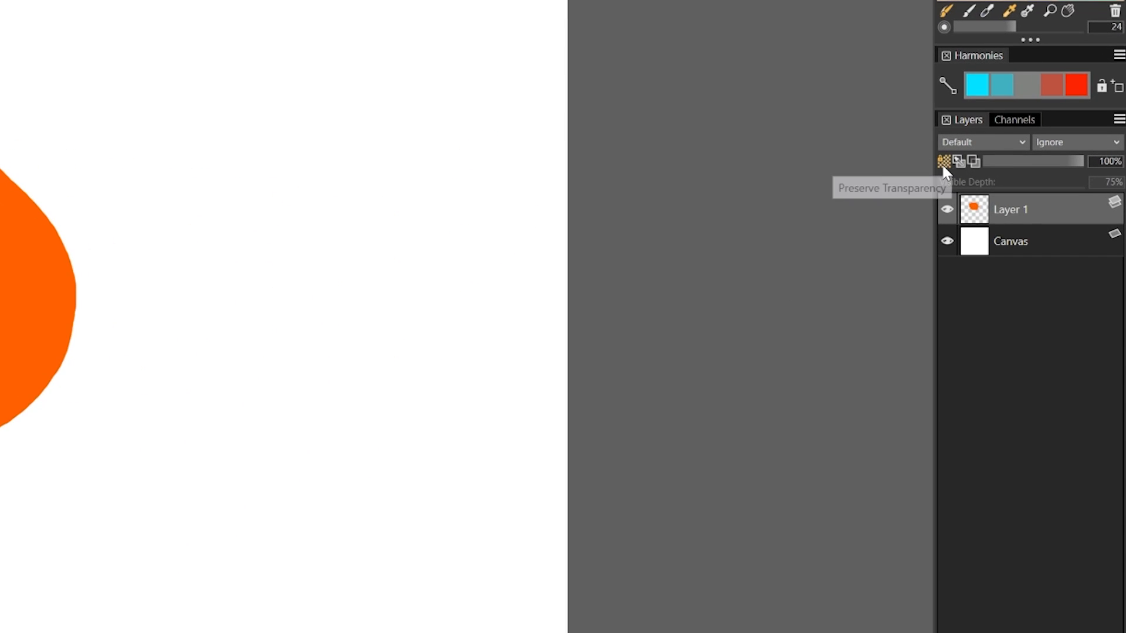
Turn on Preserve Transparency for Layer 1, paint cyan stripes across the orange shape, and undo them
left_click(942, 163)
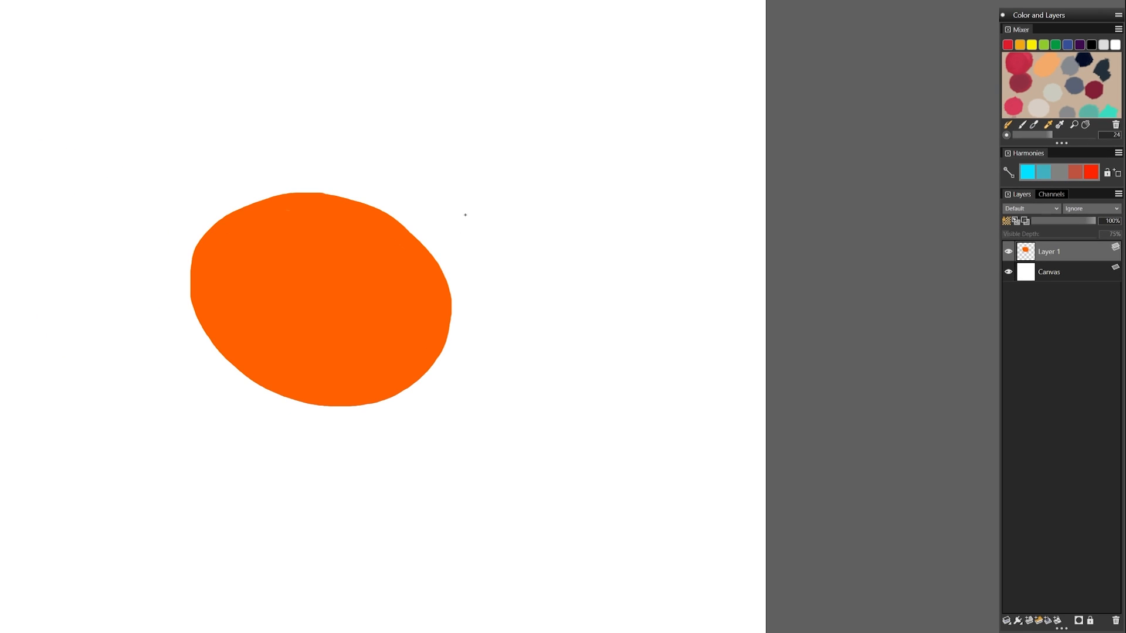
left_click_drag(416, 237, 217, 348)
mouse_move(273, 275)
left_mouse_down()
mouse_move(141, 328)
mouse_move(186, 449)
mouse_move(576, 199)
left_mouse_up()
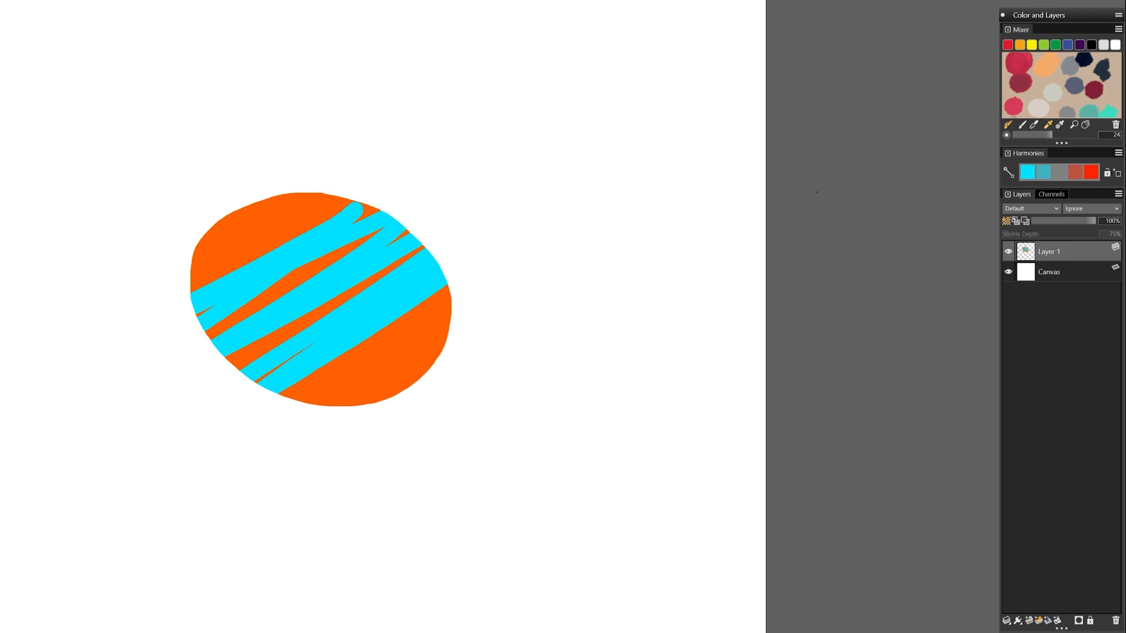
key("ctrl+z")
key("ctrl+z")
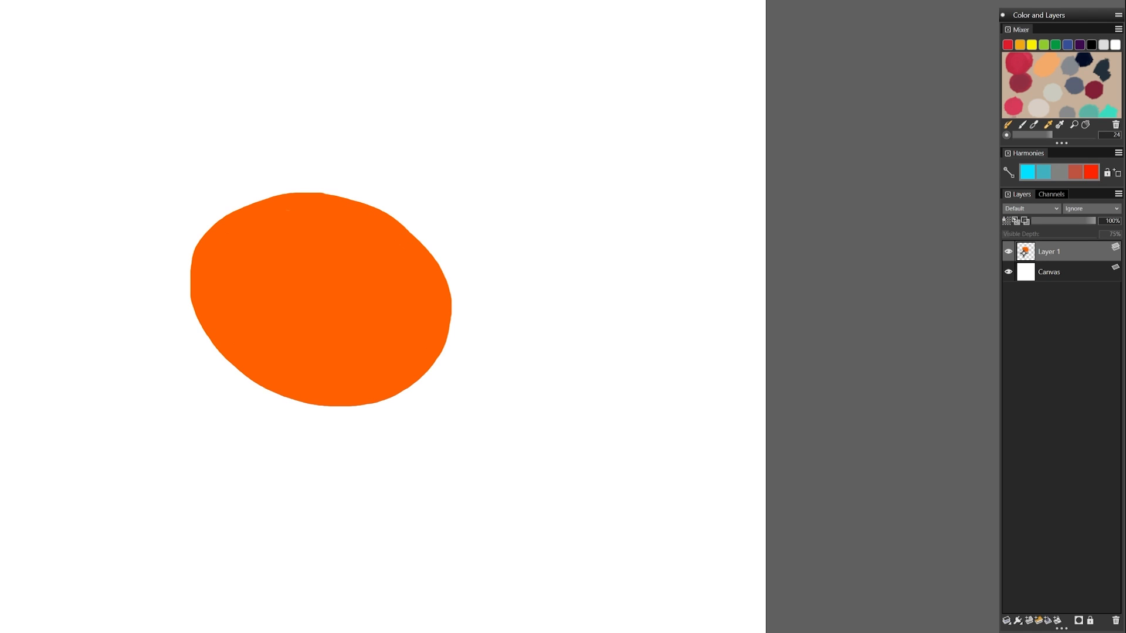
Load Layer 1's contents as a selection, create a layer mask from transparency, and paint strokes across the orange shape
left_click(1023, 254, "ctrl")
right_click(1026, 258)
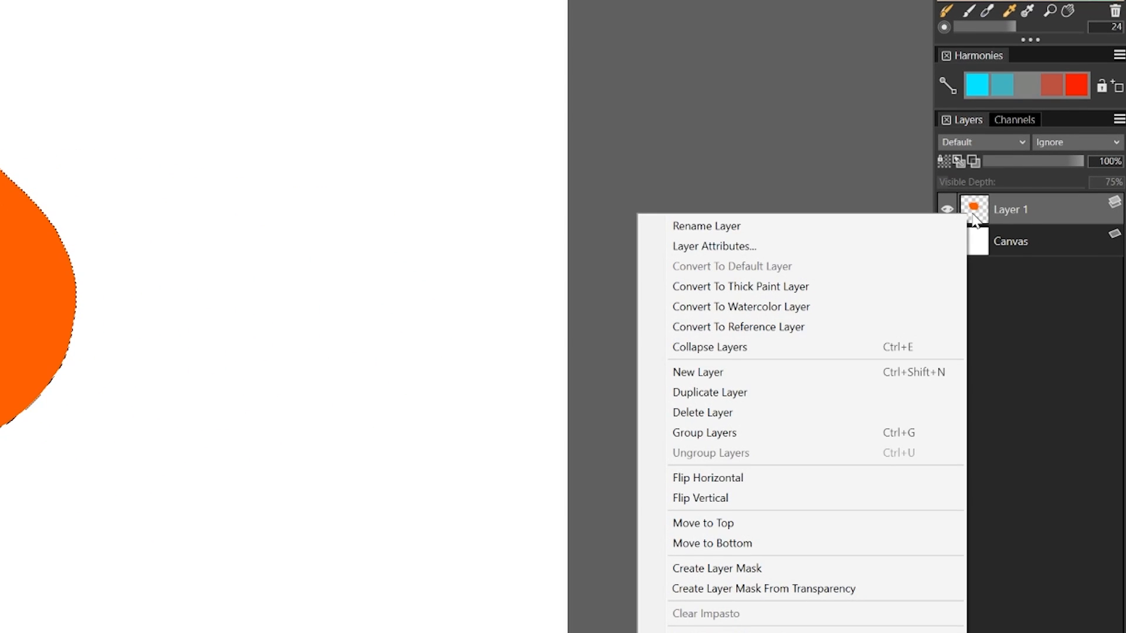
left_click(849, 589)
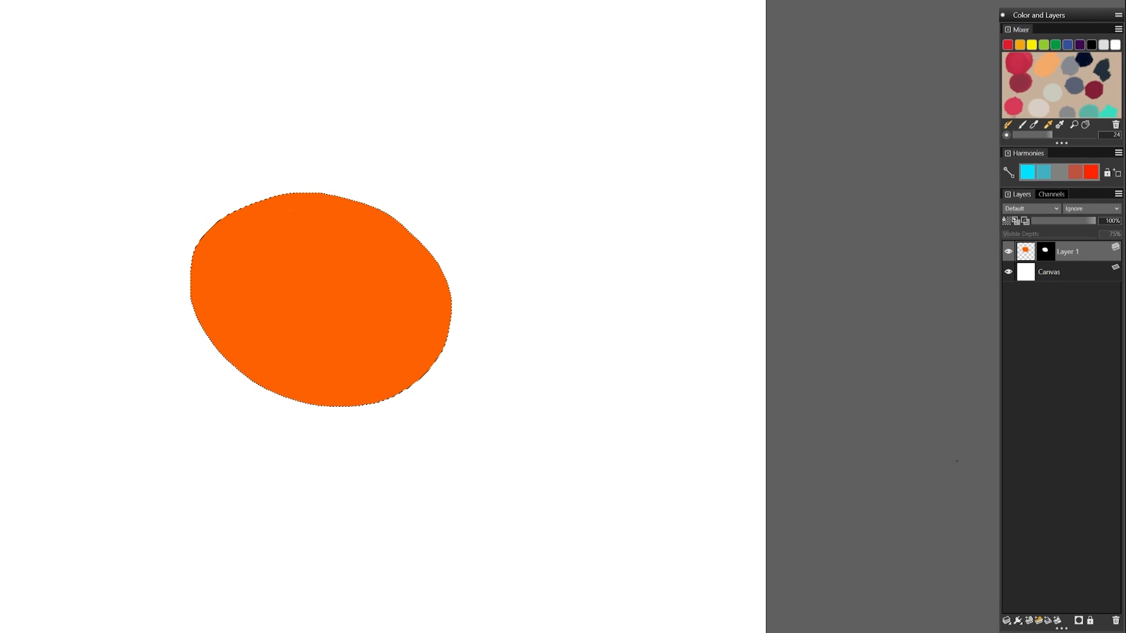
left_click_drag(200, 240, 417, 322)
mouse_move(254, 207)
left_mouse_down()
mouse_move(613, 407)
mouse_move(176, 276)
mouse_move(328, 299)
mouse_move(164, 141)
left_mouse_up()
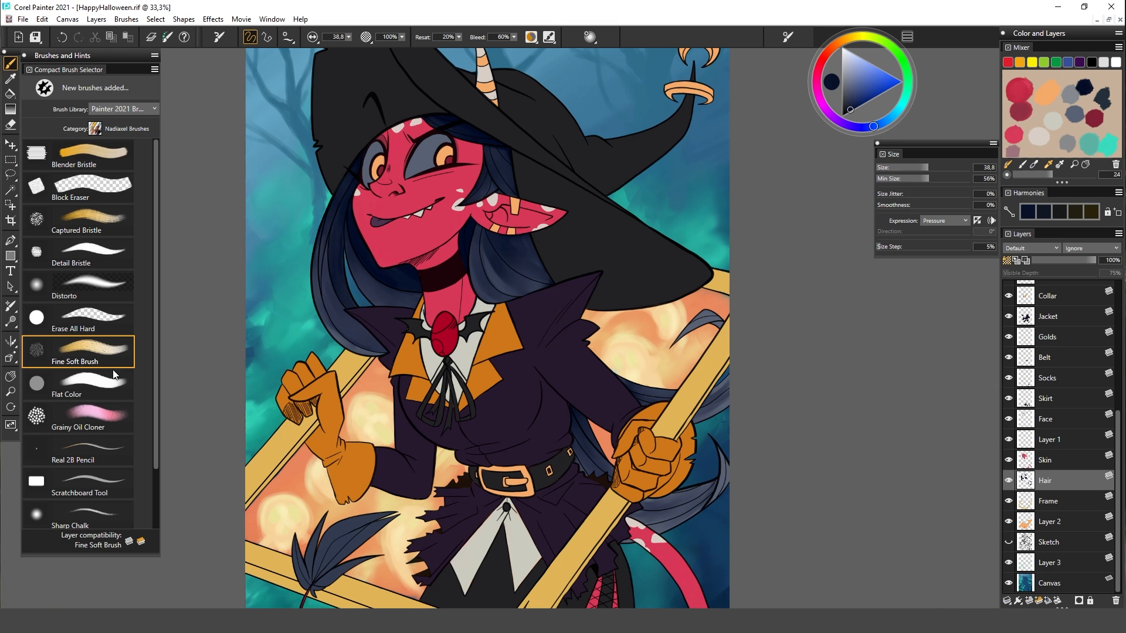
Sample blue from the hair and paint fine strands on the Hair layer with the Flat Color brush at size 8.5
left_click(496, 284, "alt")
left_click_drag(505, 281, 483, 234)
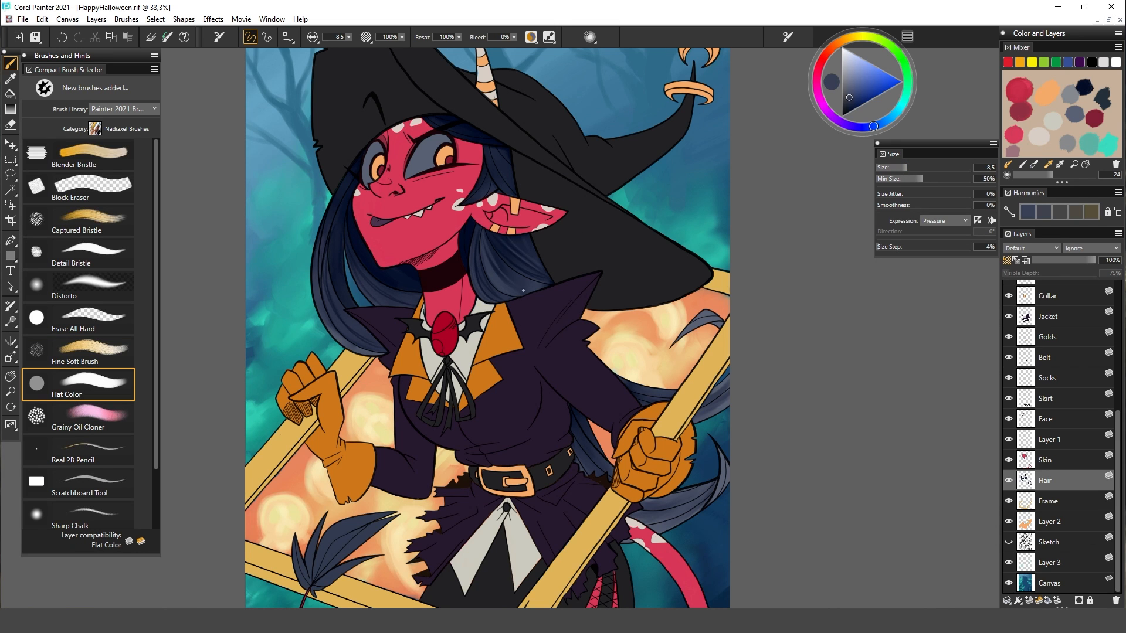
left_click_drag(331, 225, 342, 297)
left_click(358, 353, "alt")
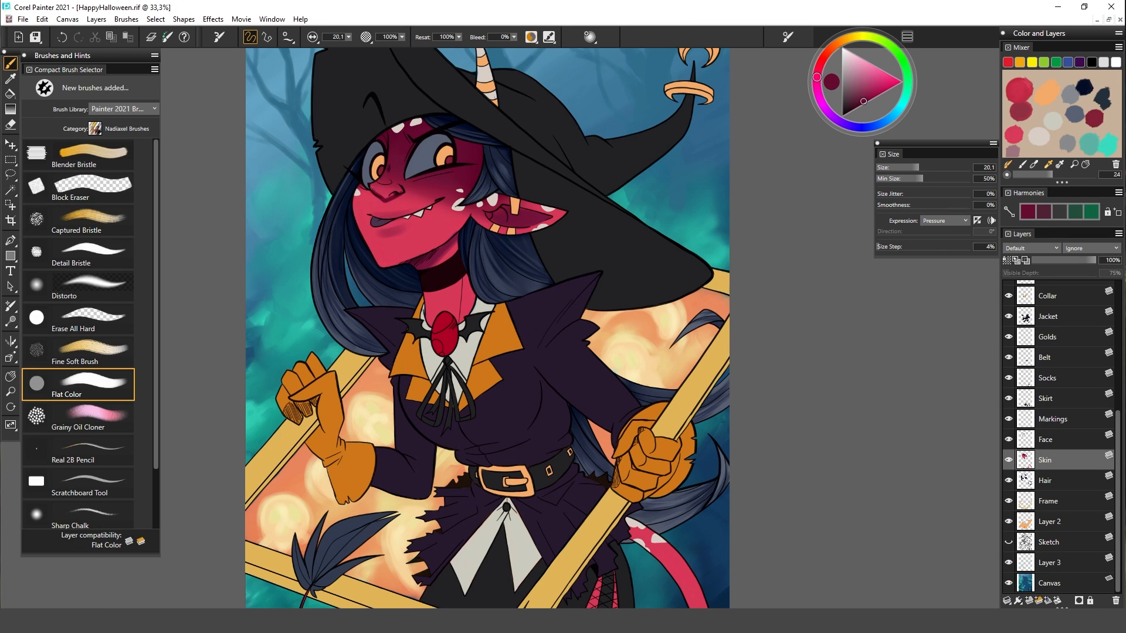
Shade the nose and mouth area on the Skin layer with sampled dark reds, using Flat Color, Detail Bristle and Fine Soft Brush
left_click(417, 232, "alt")
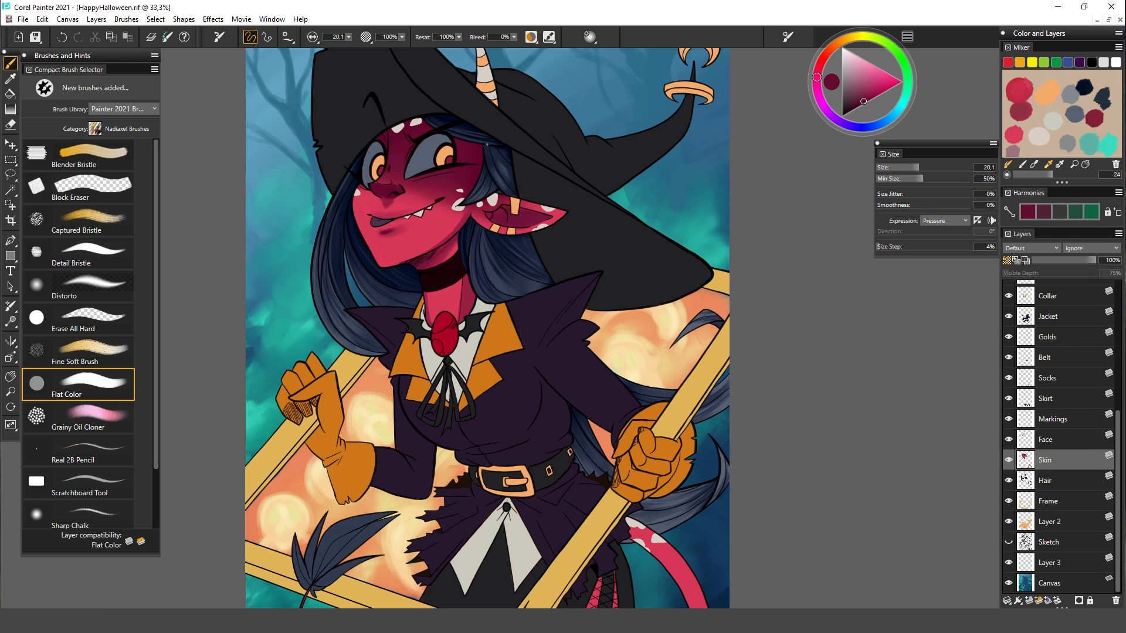
left_click(386, 189, "alt")
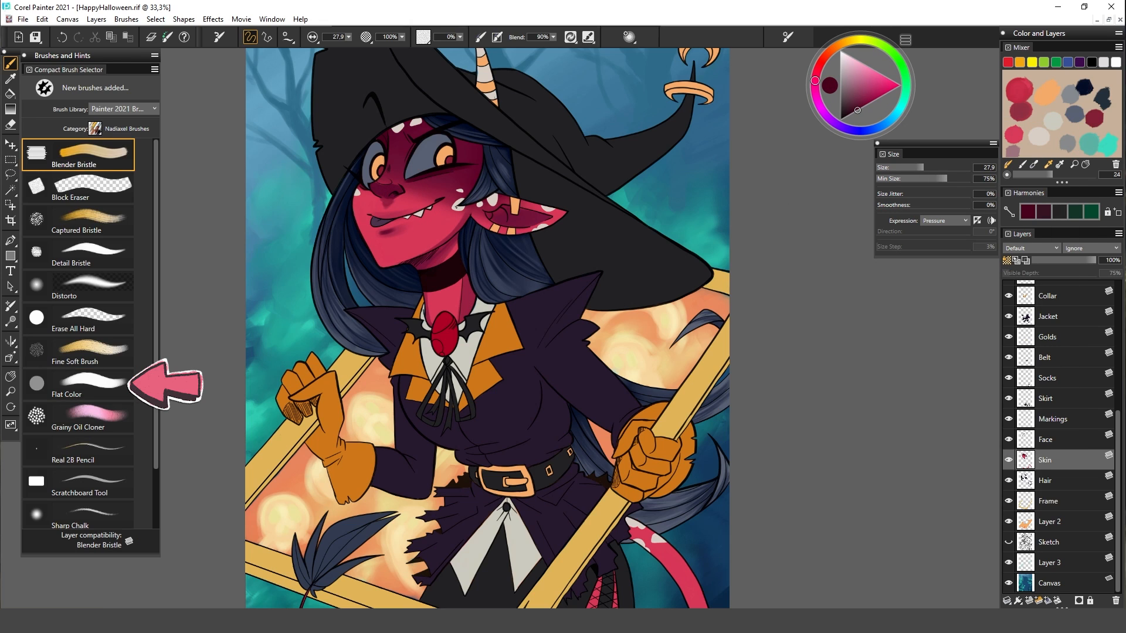
left_click(82, 220)
left_click(82, 253)
left_click(393, 219, "alt")
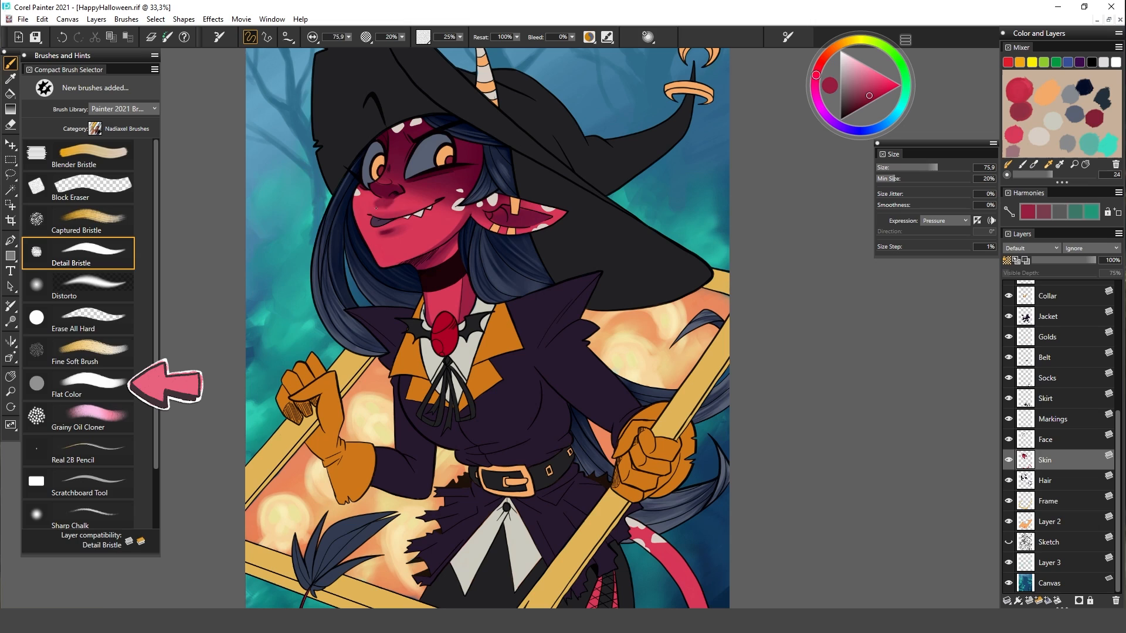
left_click(389, 205, "alt")
left_click(82, 351)
left_click(381, 210, "alt")
left_click(380, 212, "alt")
left_click(384, 232, "alt")
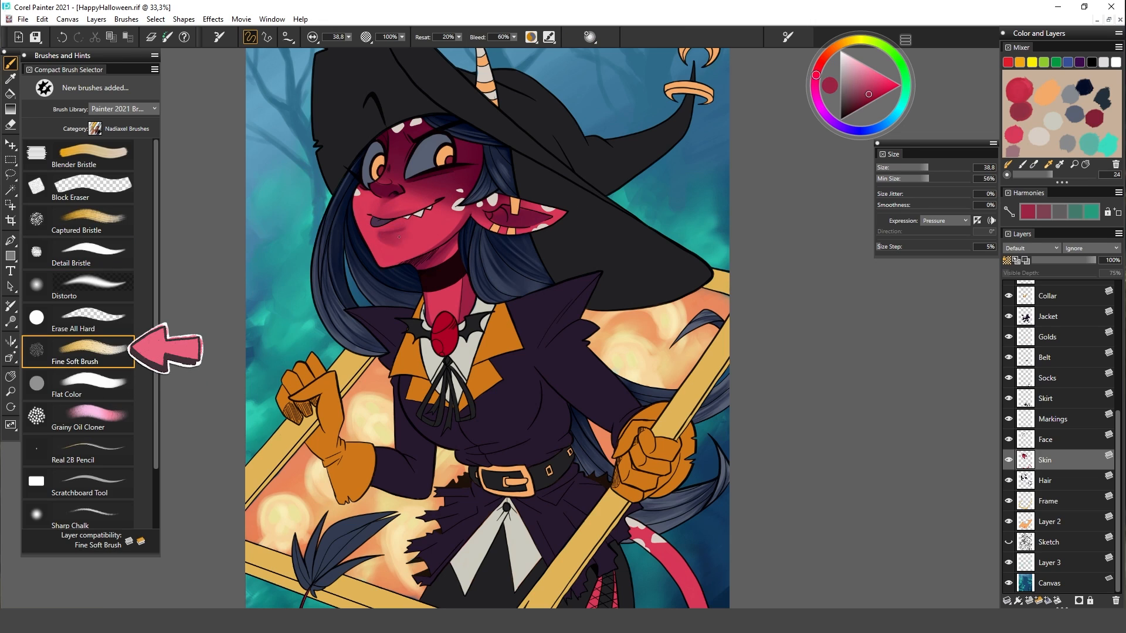
Soften the shadows across the nose, cheek and chin with the Fine Soft Brush in reds sampled from the skin
left_click(388, 190, "alt")
mouse_move(377, 196)
left_mouse_down()
mouse_move(418, 210)
mouse_move(372, 254)
mouse_move(388, 236)
mouse_move(414, 243)
mouse_move(463, 228)
left_mouse_up()
left_click(82, 384)
left_click(82, 155)
left_click(82, 351)
left_click(375, 246, "alt")
left_click(385, 240, "alt")
left_click(82, 384)
left_click(82, 352)
left_click(451, 226, "alt")
left_click(454, 218, "alt")
Paint textured shading along the cheek, jaw and neck with the Captured Bristle
left_click(82, 220)
left_click_drag(410, 271, 439, 257)
left_click_drag(466, 212, 440, 268)
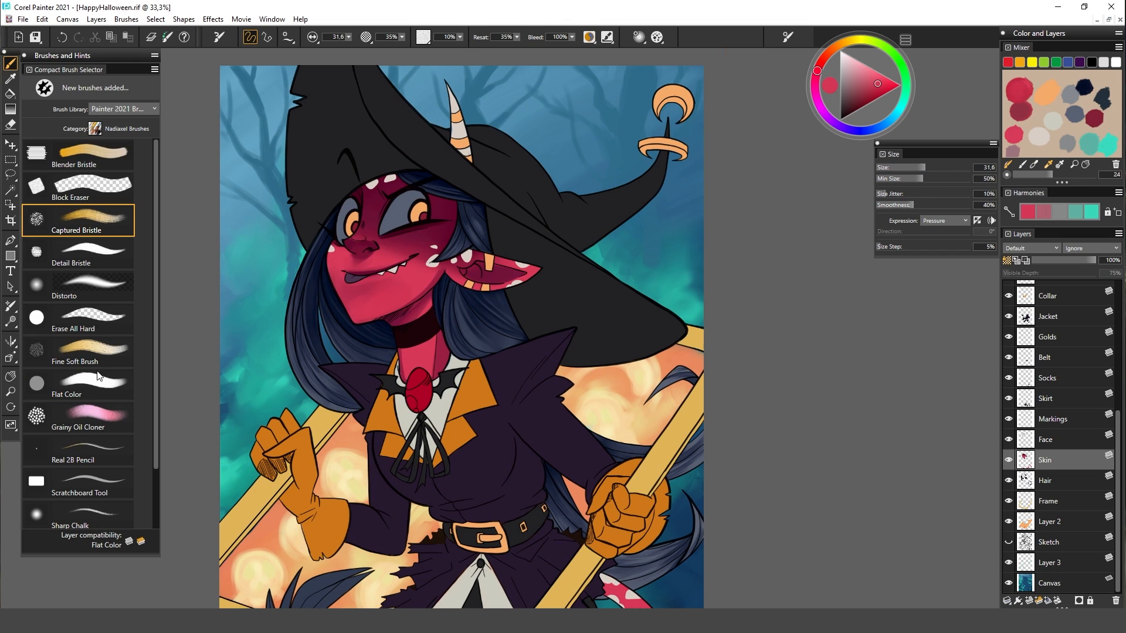
Paint red accents in both eyes on the Face layer with the Flat Color brush and sample the grey-blue of the eye
left_click(82, 385)
left_click(1045, 439)
key("ctrl+plus")
left_click_drag(382, 238, 381, 246)
mouse_move(485, 224)
left_mouse_down()
mouse_move(477, 215)
mouse_move(469, 227)
left_mouse_up()
left_click(836, 46)
left_click_drag(382, 223, 373, 243)
left_click(365, 235, "alt")
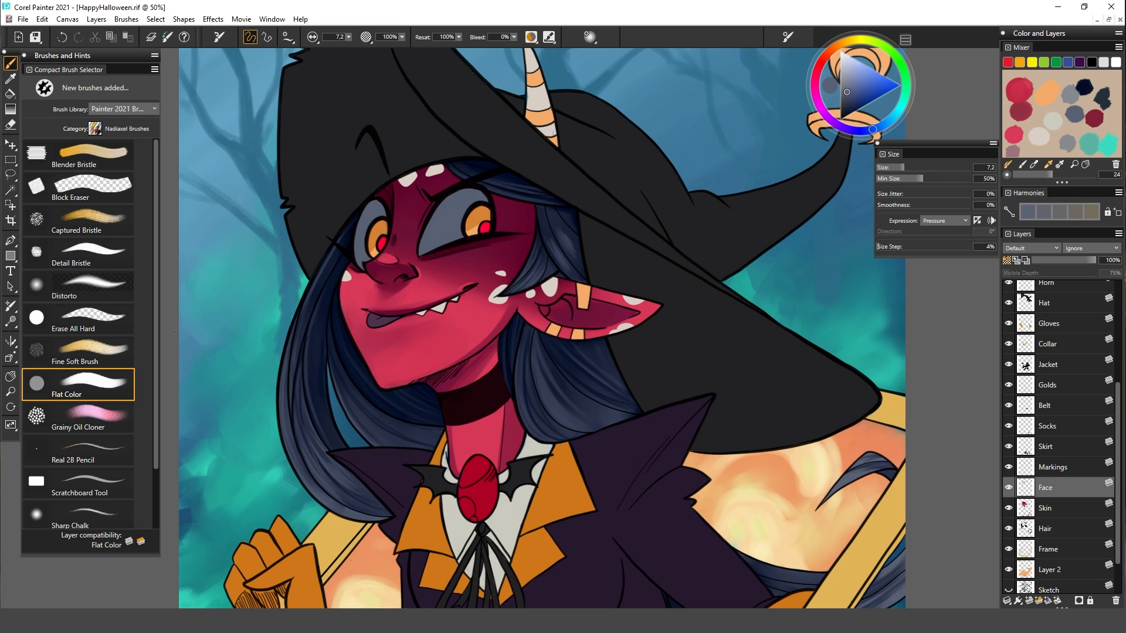
Shade both eyes on the Face layer in dark grey-blue with the Fine Soft Brush at size 38.8
left_click(83, 352)
left_click_drag(477, 193, 359, 258)
left_click_drag(381, 222, 373, 230)
left_click(852, 106)
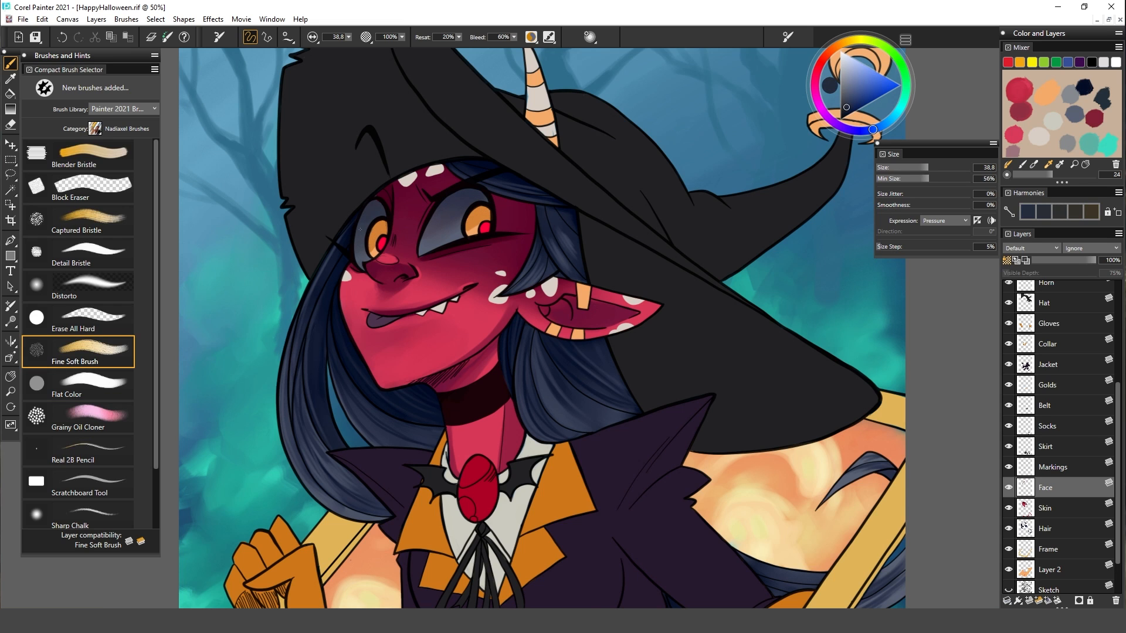
key("ctrl+minus")
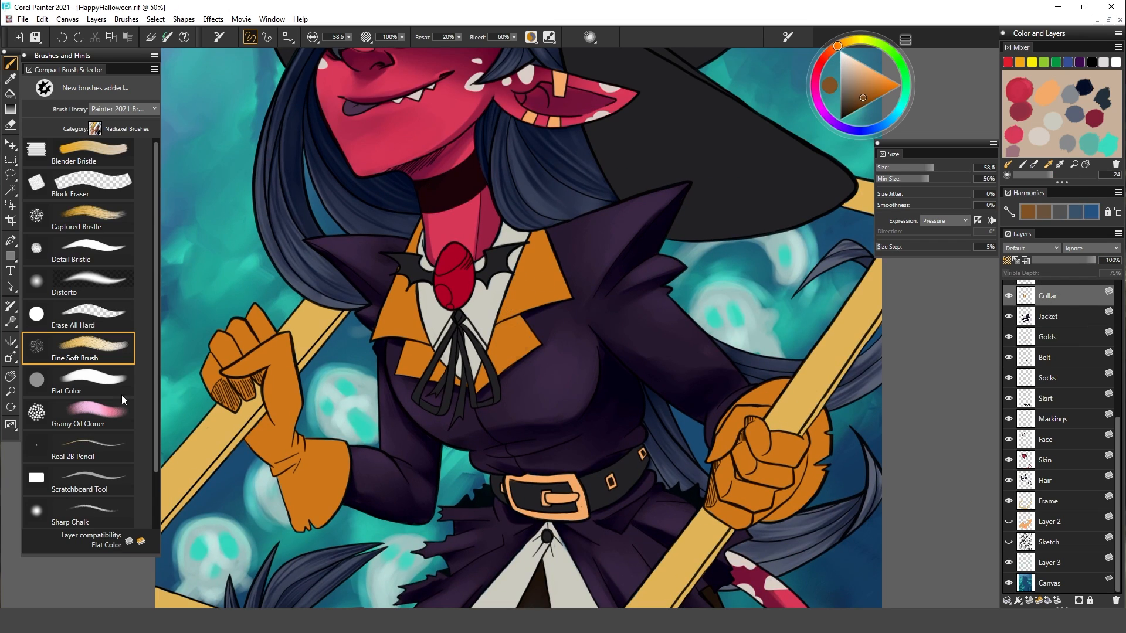
Paint reddish-brown shadows on the lower flaps of the orange collar with the Flat Color brush, undoing the unwanted stroke
left_click(82, 381)
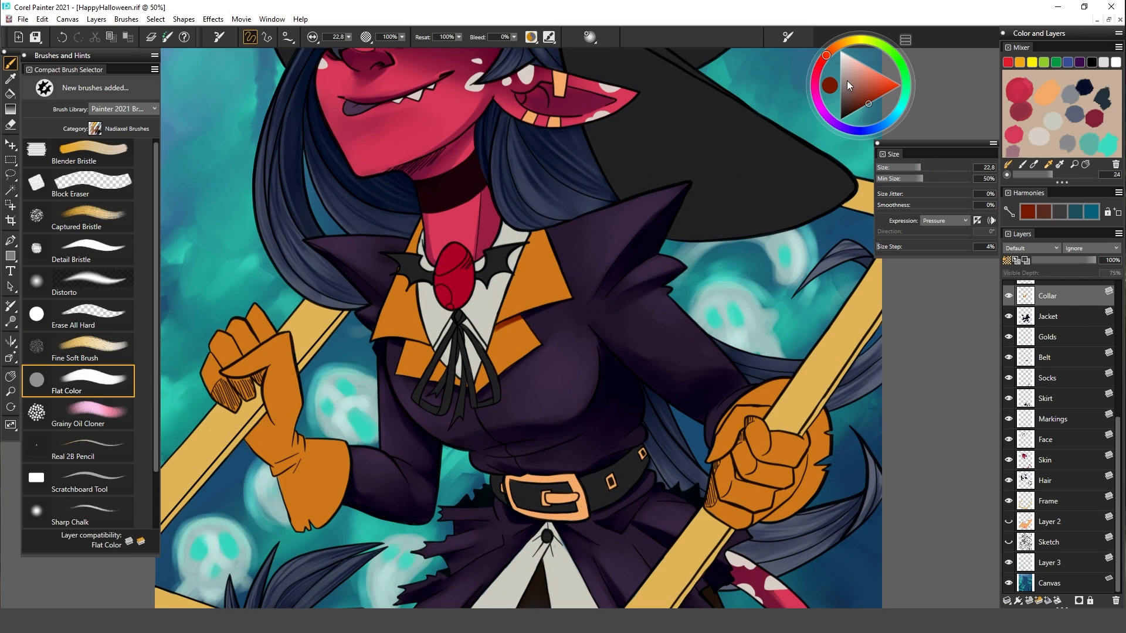
left_click(862, 94)
key("ctrl+z")
left_click_drag(522, 319, 493, 340)
left_click_drag(406, 341, 433, 353)
Reduce the brush size to 15.7, shade the collar beside the neck, and sample a tone from the shaded lapel
key("bracketleft")
key("bracketleft")
key("bracketleft")
key("bracketleft")
key("bracketleft")
key("bracketleft")
key("bracketleft")
key("bracketleft")
key("bracketleft")
left_click_drag(422, 222, 414, 251)
left_click_drag(533, 231, 517, 268)
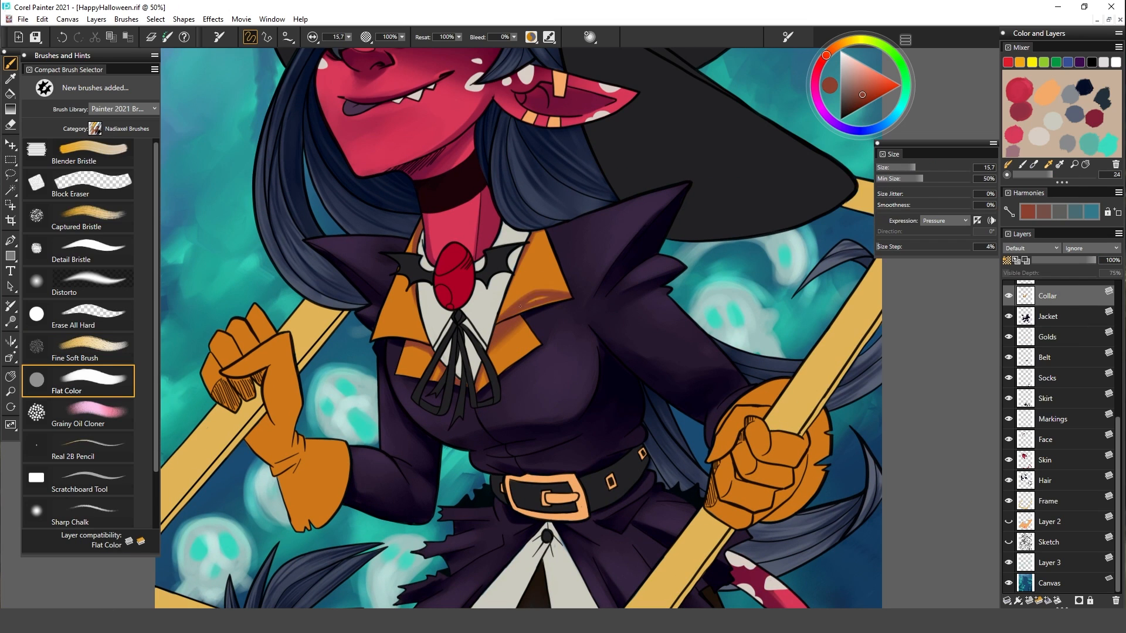
left_click(528, 304, "alt")
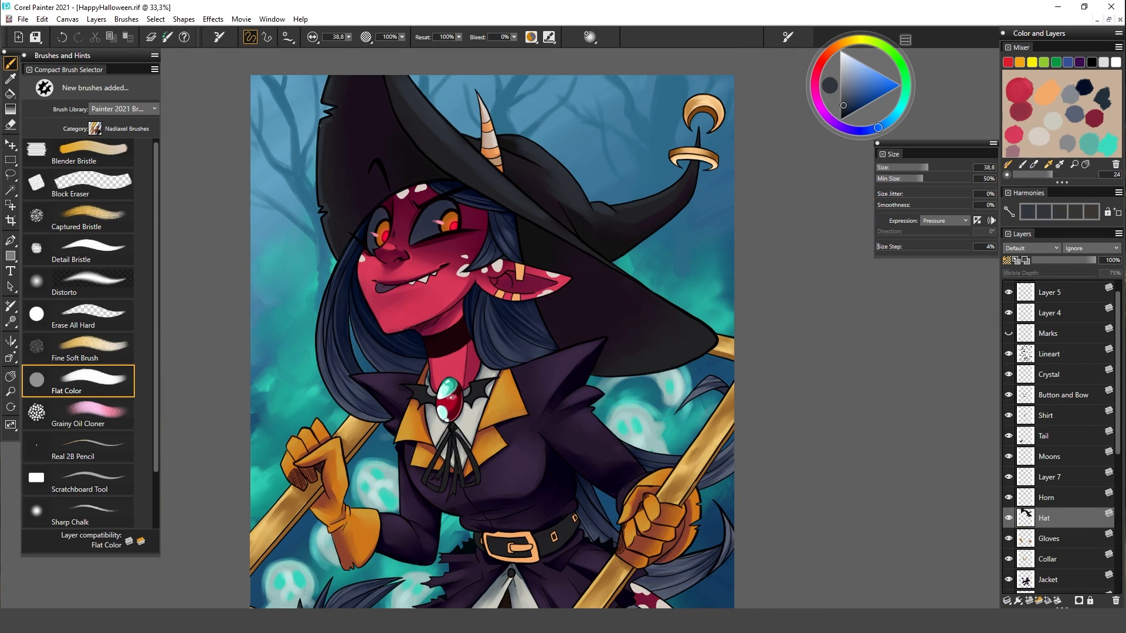
Paint the hat's torn edge and the crown fold on the Hat layer in sampled colours, reducing the Flat Color brush size
left_click(333, 120, "alt")
mouse_move(328, 122)
left_mouse_down()
mouse_move(337, 106)
mouse_move(319, 190)
left_mouse_up()
left_click(292, 308, "alt")
key("bracketleft")
key("bracketleft")
key("bracketleft")
key("bracketleft")
key("bracketleft")
key("bracketleft")
key("bracketleft")
key("bracketleft")
key("bracketleft")
key("bracketleft")
key("bracketleft")
key("bracketleft")
key("bracketleft")
key("bracketleft")
key("bracketleft")
key("bracketleft")
key("bracketleft")
key("bracketleft")
left_click_drag(390, 88, 430, 158)
left_click_drag(387, 78, 440, 166)
Reduce the brush size further, paint a thin stroke on the hat brim near the ear, and switch to the Fine Soft Brush
key("bracketleft")
key("bracketleft")
key("bracketleft")
key("bracketleft")
key("bracketleft")
key("bracketleft")
key("bracketleft")
key("bracketleft")
key("bracketleft")
key("bracketleft")
key("bracketleft")
key("bracketleft")
key("bracketleft")
key("bracketleft")
key("bracketleft")
left_click_drag(561, 208, 576, 235)
left_click(78, 349)
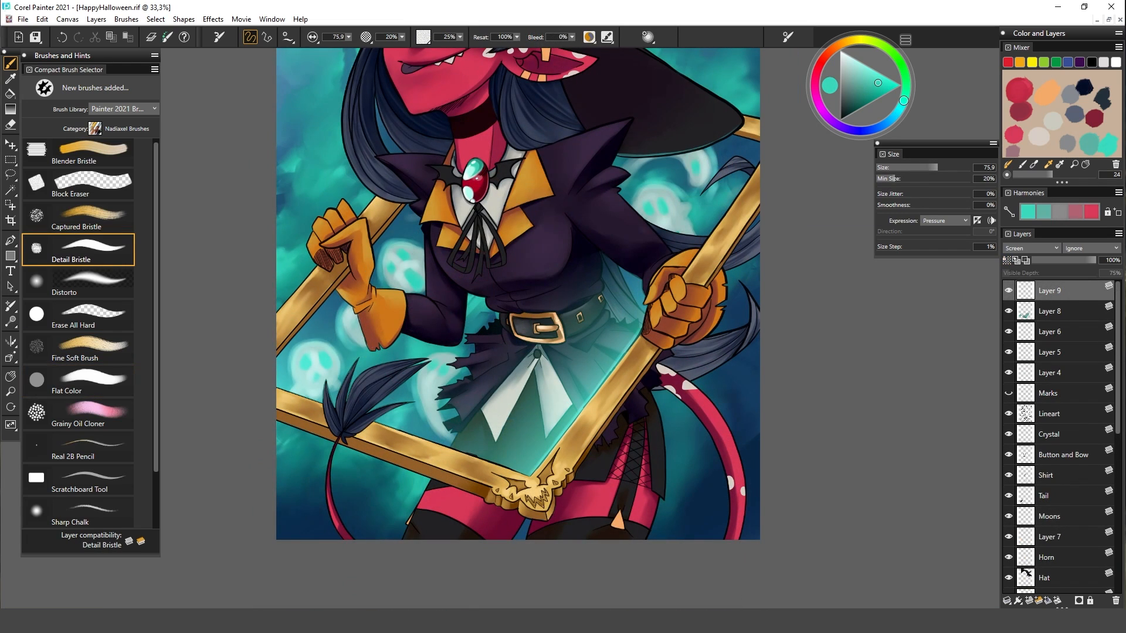
Paint a turquoise glow along the picture frame's edges on the Screen-mode Layer 9 with the Detail Bristle at size 75.9
mouse_move(378, 428)
left_mouse_down()
mouse_move(528, 471)
mouse_move(374, 421)
left_mouse_up()
left_click_drag(320, 401, 278, 387)
left_click_drag(277, 357, 338, 287)
left_click_drag(371, 247, 405, 204)
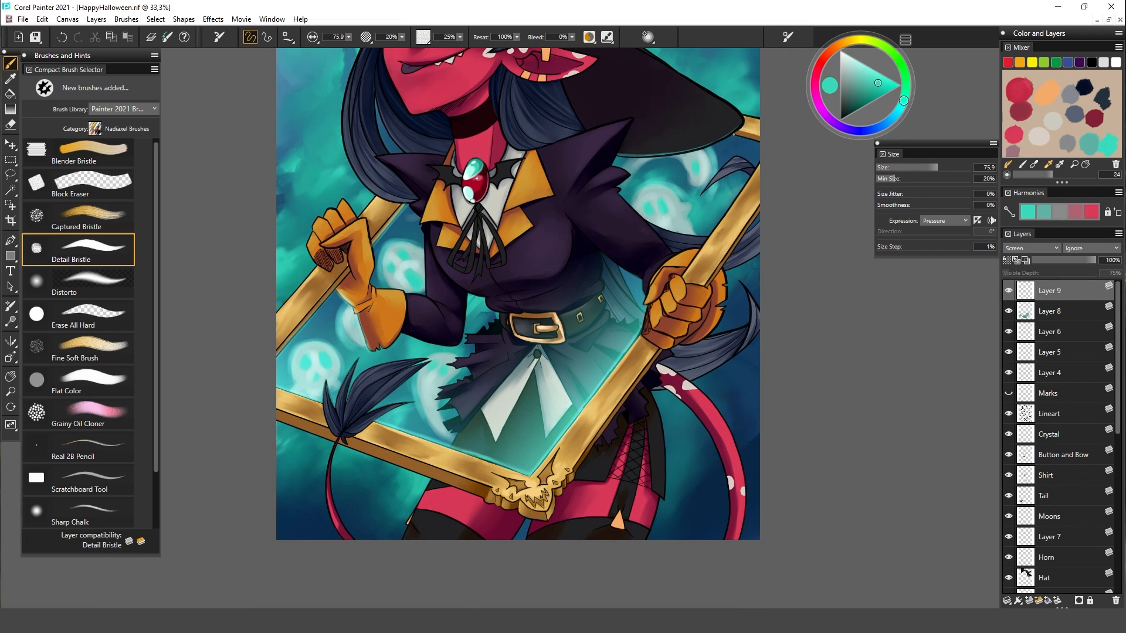
left_click_drag(736, 136, 758, 142)
left_click_drag(759, 163, 705, 241)
Reduce the Detail Bristle size to 23.7 and choose a blending mode for Layer 10
key("bracketleft")
key("bracketleft")
key("bracketleft")
key("bracketleft")
key("bracketleft")
key("bracketleft")
key("bracketleft")
key("bracketleft")
key("bracketleft")
key("bracketleft")
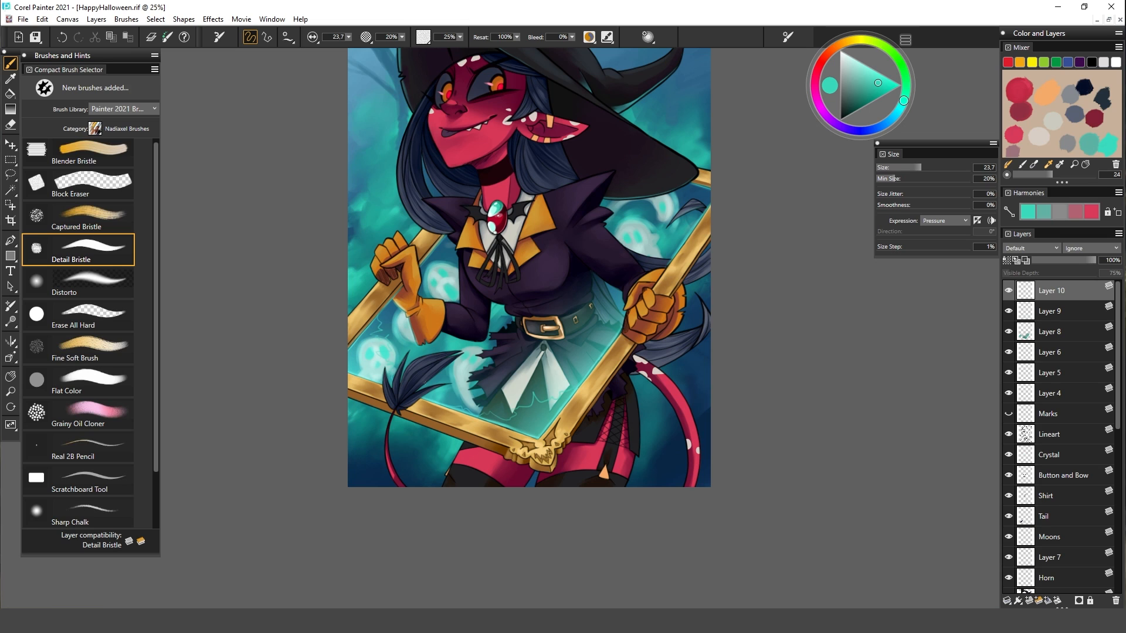
left_click(1030, 248)
left_click(1025, 305)
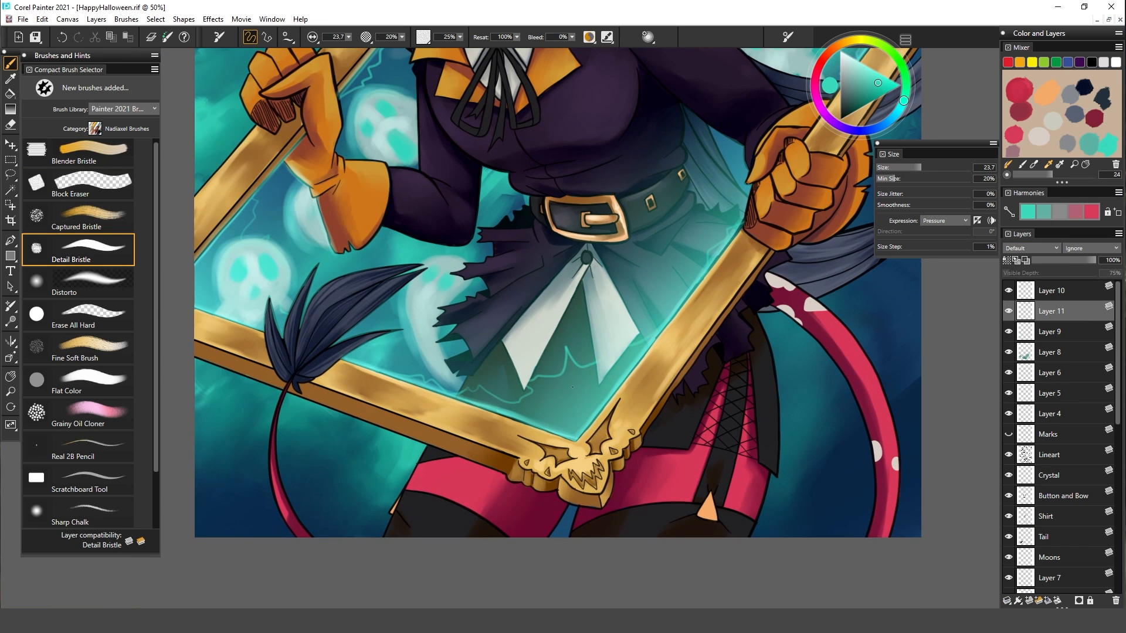
Paint jagged turquoise areas along the picture frame's inner edge on Layer 11 with the Flat Color brush
left_click(76, 381)
mouse_move(562, 410)
left_mouse_down()
mouse_move(633, 352)
mouse_move(570, 369)
mouse_move(515, 422)
mouse_move(434, 384)
left_mouse_up()
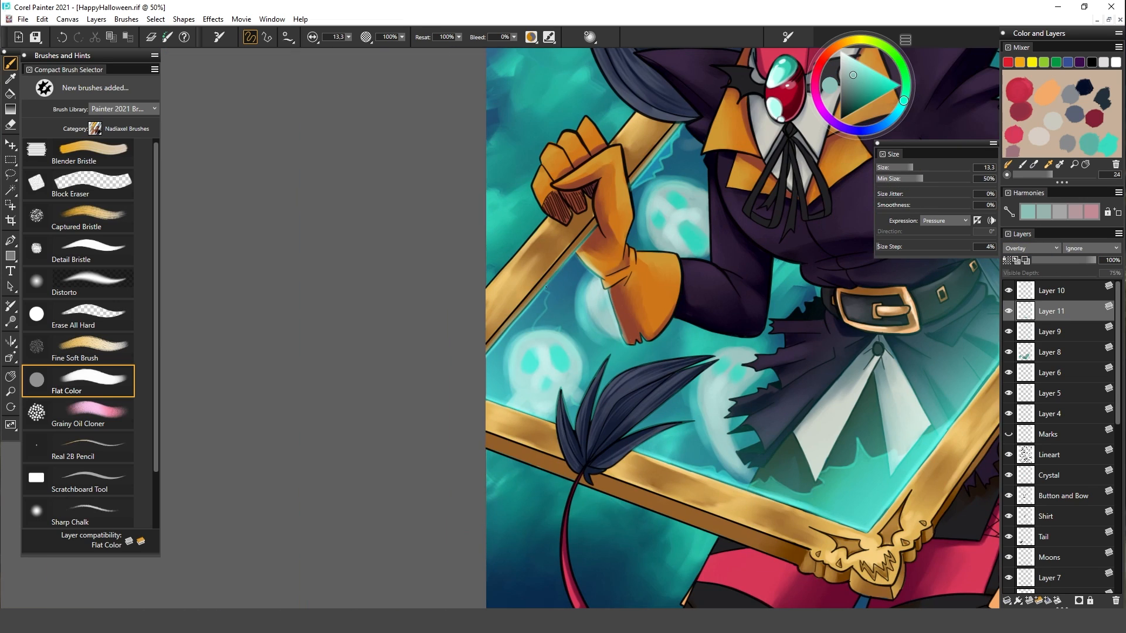
mouse_move(545, 285)
left_mouse_down()
mouse_move(569, 410)
mouse_move(498, 364)
mouse_move(527, 405)
left_mouse_up()
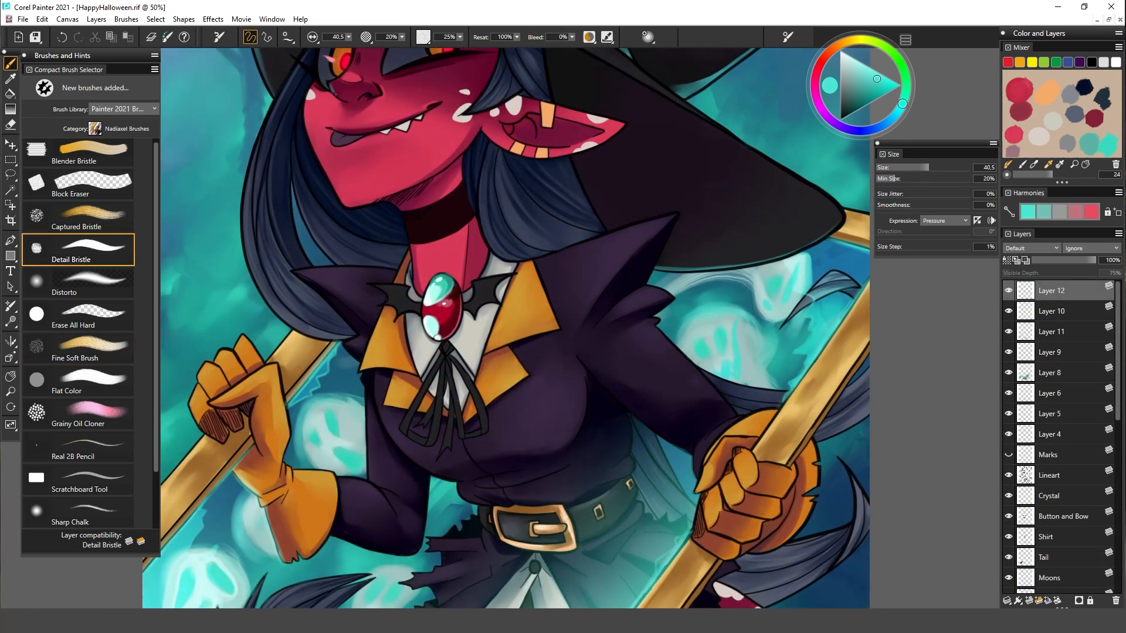
Paint turquoise reflected light around the nose on Layer 12 with the Detail Bristle at size 40.5
left_click_drag(331, 88, 375, 100)
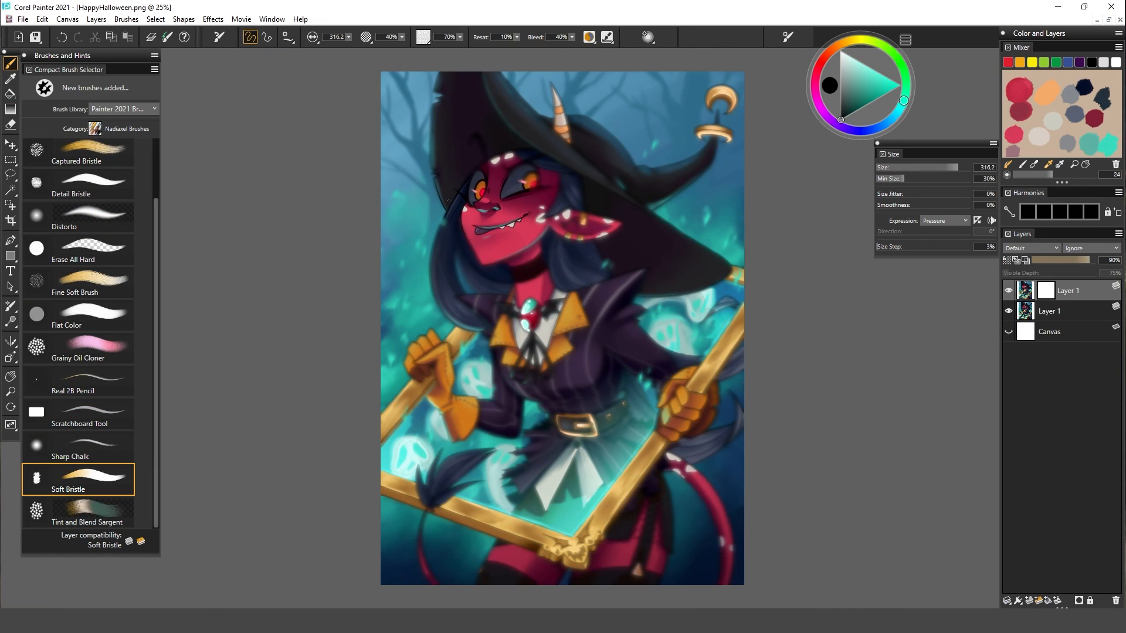
Paint black on the blurred upper layer's mask over the face, hat and horn with the Soft Bristle to reveal the sharp artwork
left_click_drag(542, 141, 487, 252)
left_click_drag(563, 214, 556, 108)
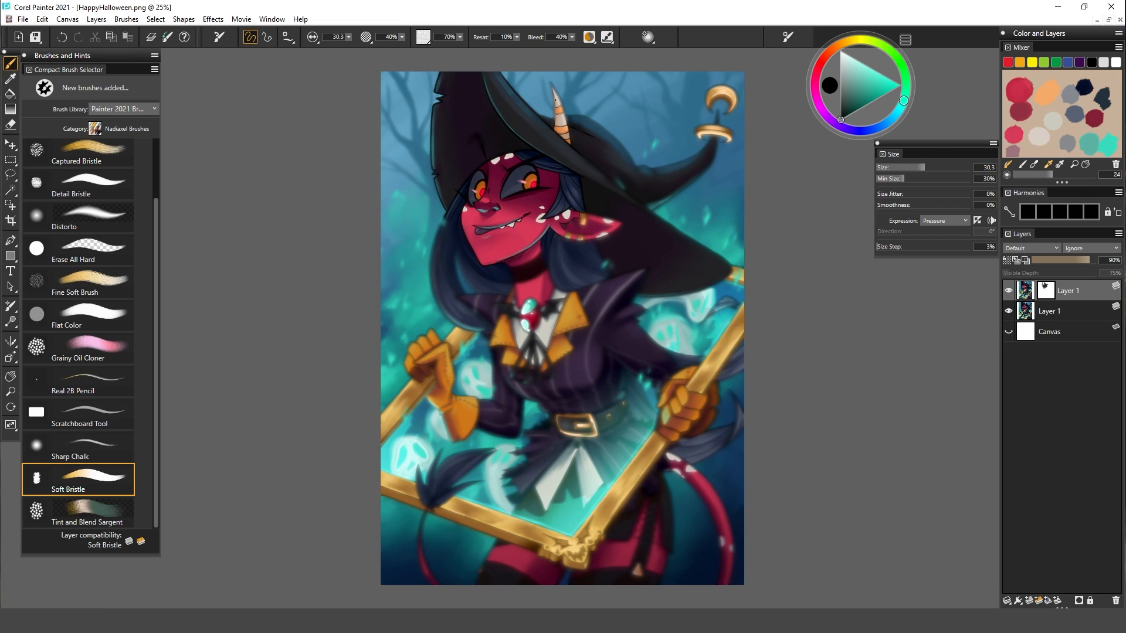
Paint black on the blurred layer's mask with the Soft Bristle at size 133.4 to sharpen the hat, hair, jacket and hands
left_click_drag(680, 183, 640, 214)
left_click_drag(572, 215, 615, 232)
mouse_move(459, 260)
left_mouse_down()
mouse_move(483, 296)
mouse_move(580, 282)
left_mouse_up()
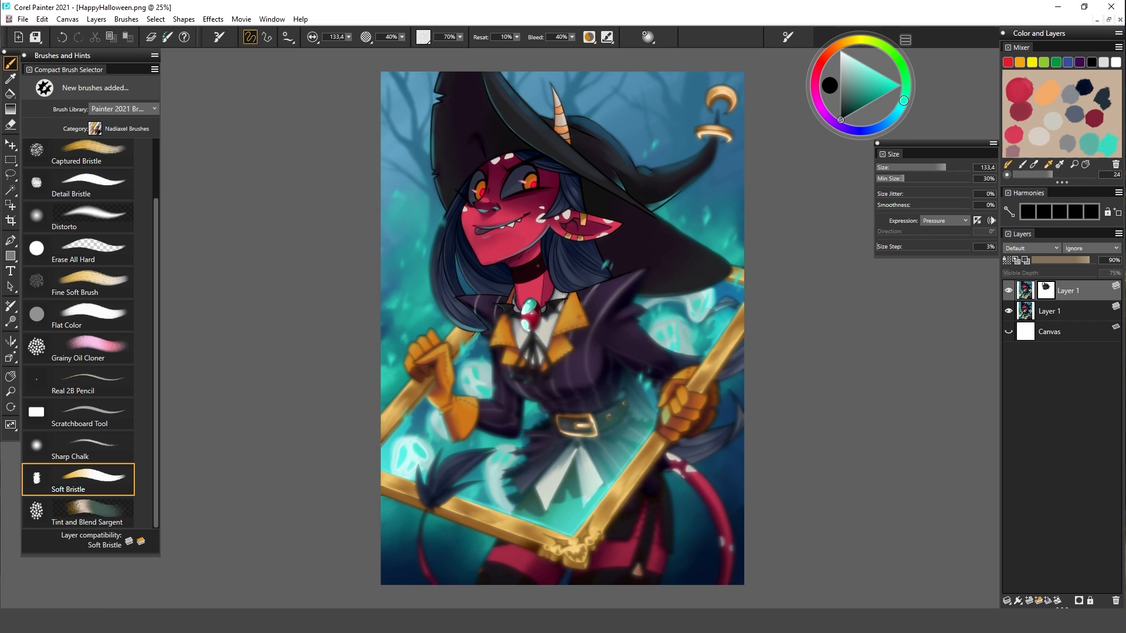
mouse_move(433, 379)
left_mouse_down()
mouse_move(521, 410)
mouse_move(586, 340)
mouse_move(665, 415)
left_mouse_up()
left_click_drag(640, 378, 697, 387)
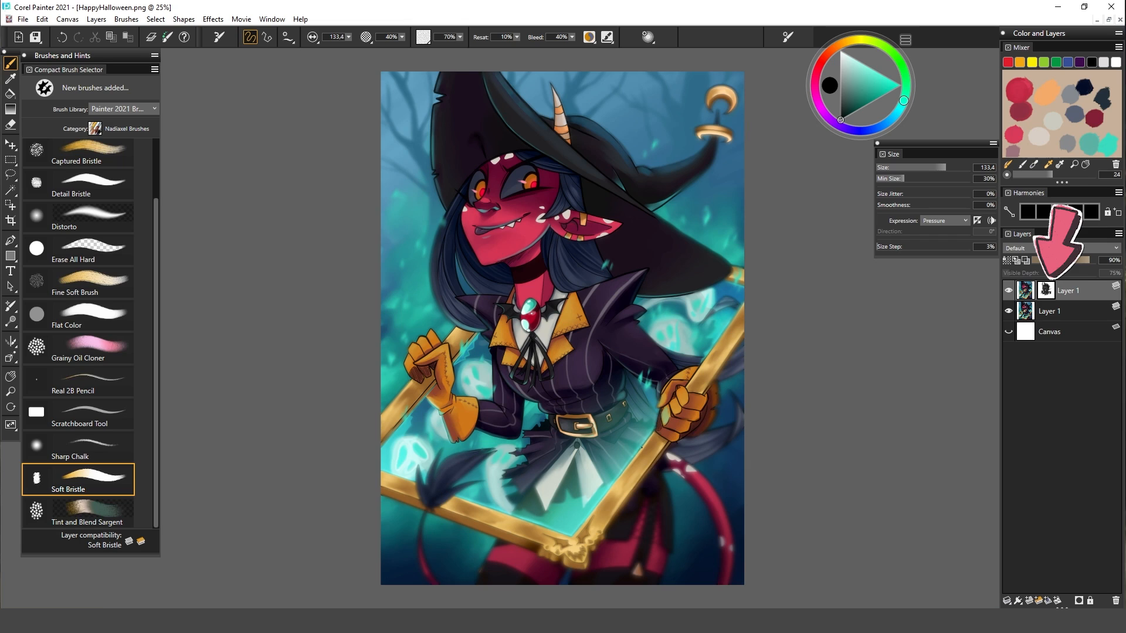
left_click_drag(577, 522, 526, 540)
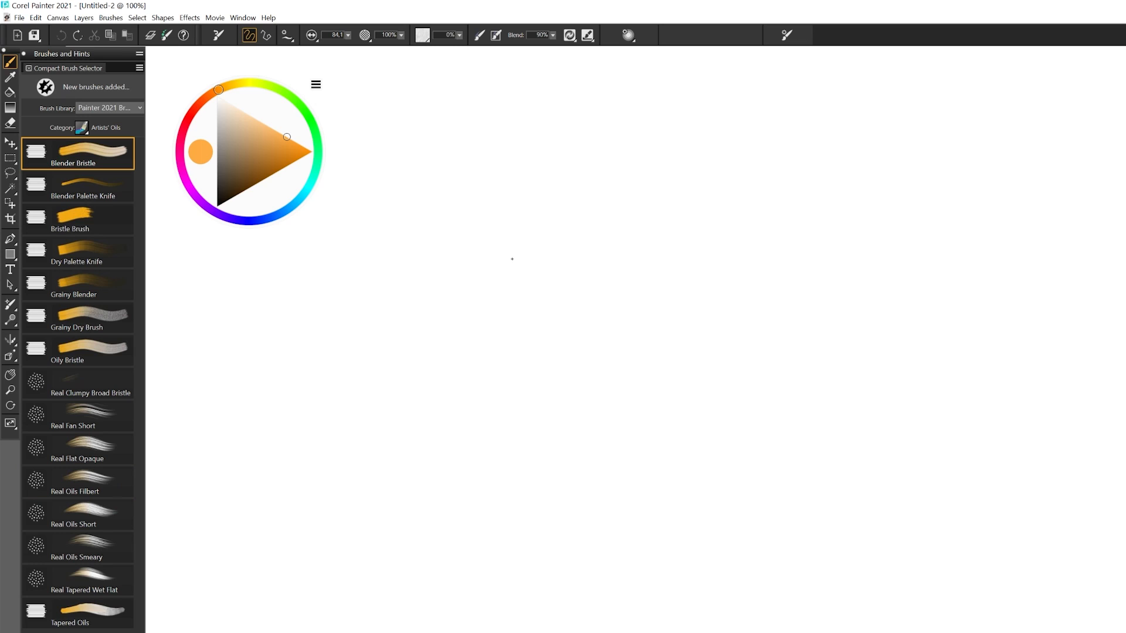
Paint an orange patch on the blank document with the Blender Bristle and blend red into its lower part
mouse_move(398, 329)
left_mouse_down()
mouse_move(510, 331)
mouse_move(573, 365)
mouse_move(510, 397)
mouse_move(588, 427)
left_mouse_up()
left_click_drag(209, 95, 189, 116)
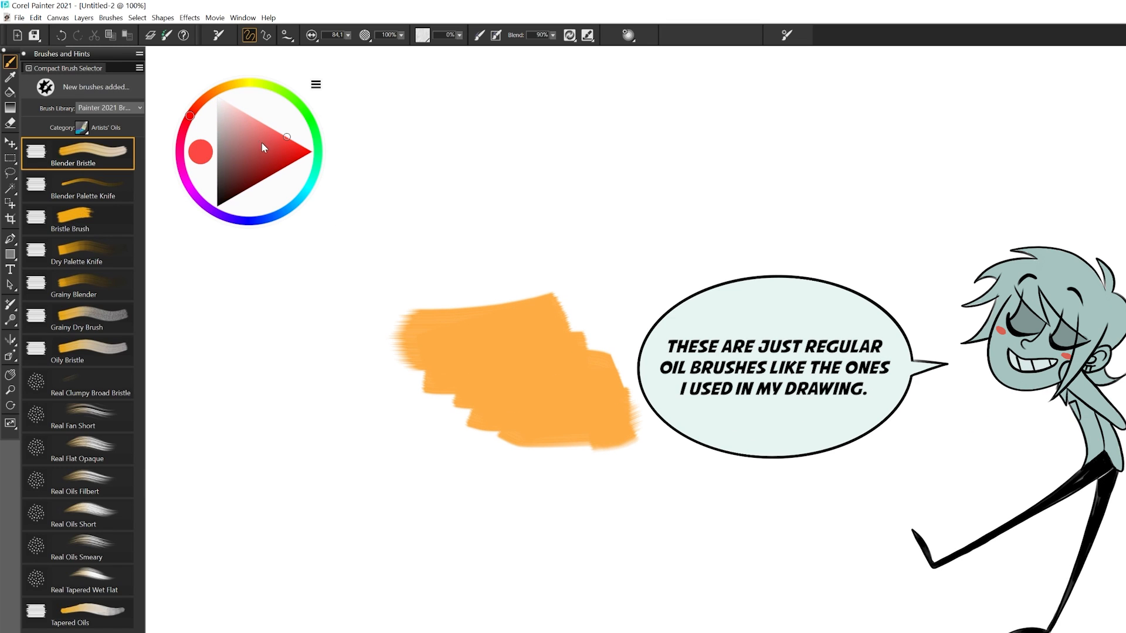
mouse_move(583, 418)
left_mouse_down()
mouse_move(517, 443)
mouse_move(624, 449)
mouse_move(611, 480)
mouse_move(597, 484)
mouse_move(544, 406)
mouse_move(620, 467)
left_mouse_up()
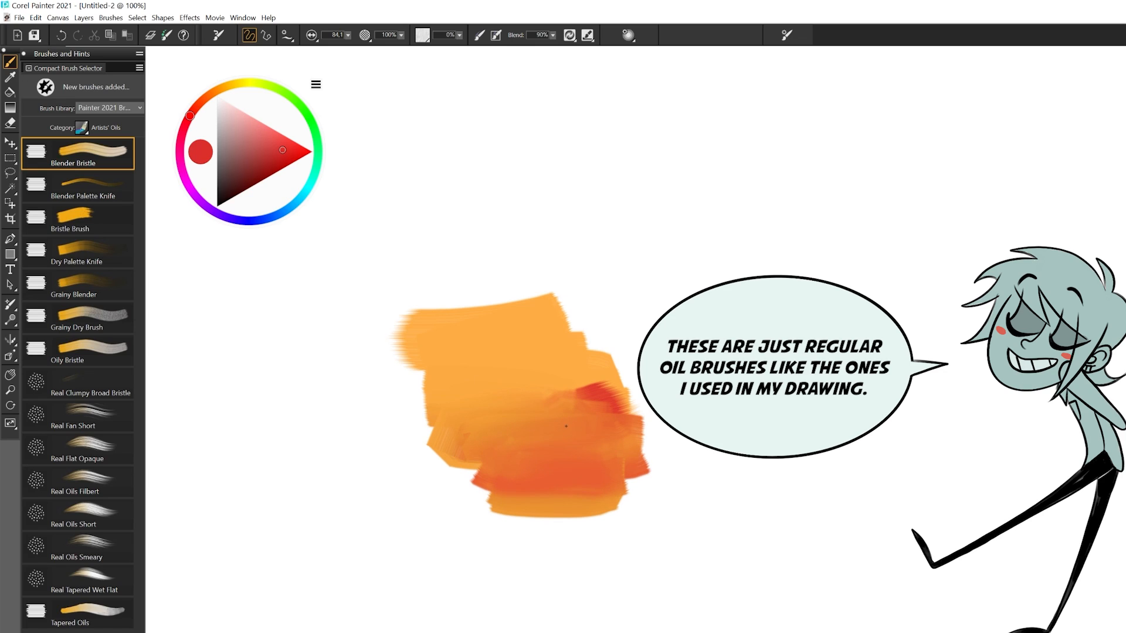
mouse_move(566, 426)
left_mouse_down()
mouse_move(493, 454)
mouse_move(497, 467)
mouse_move(564, 468)
mouse_move(479, 470)
mouse_move(617, 450)
mouse_move(596, 512)
mouse_move(543, 541)
mouse_move(525, 567)
mouse_move(557, 588)
mouse_move(471, 540)
mouse_move(582, 481)
mouse_move(559, 438)
mouse_move(450, 405)
mouse_move(479, 411)
mouse_move(492, 458)
left_mouse_up()
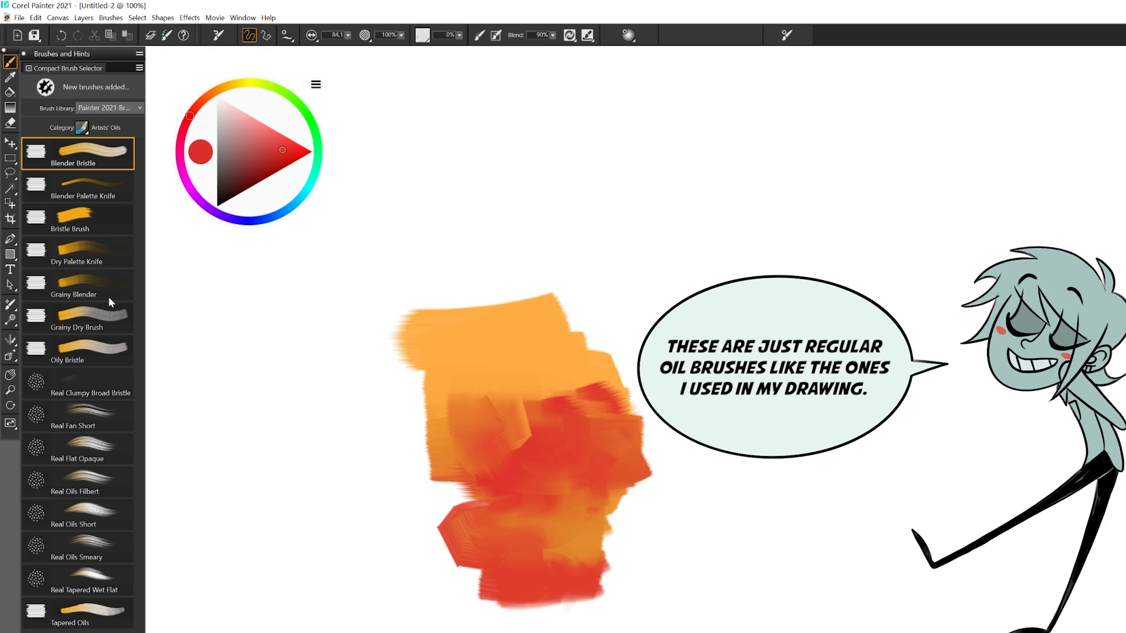
Paint a blue patch beside the orange one with the Oily Bristle
left_click(284, 210)
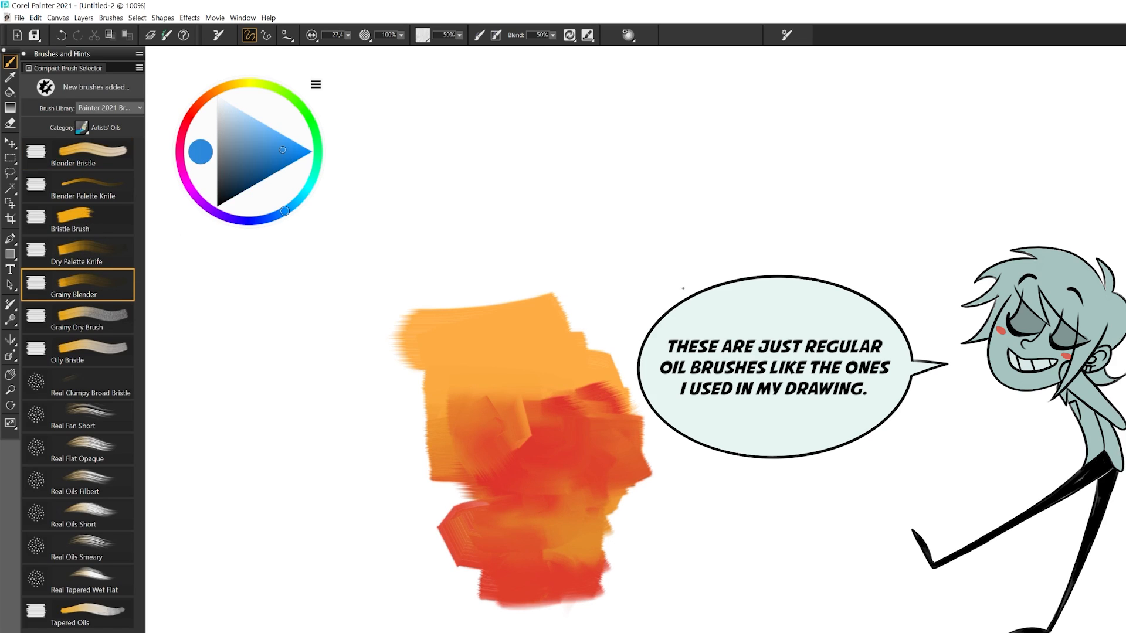
left_click(122, 347)
mouse_move(709, 300)
left_mouse_down()
mouse_move(572, 375)
mouse_move(685, 458)
left_mouse_up()
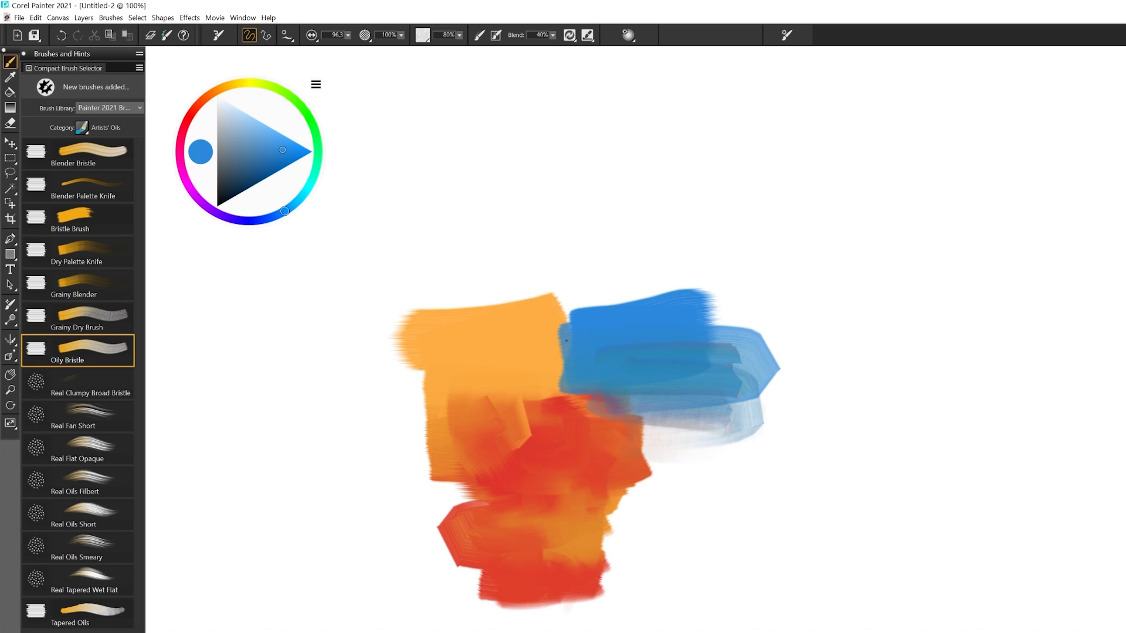
Paint light green over the meeting edges of the blue and red patches and blend it downwards with the Oily Bristle
left_click(311, 149)
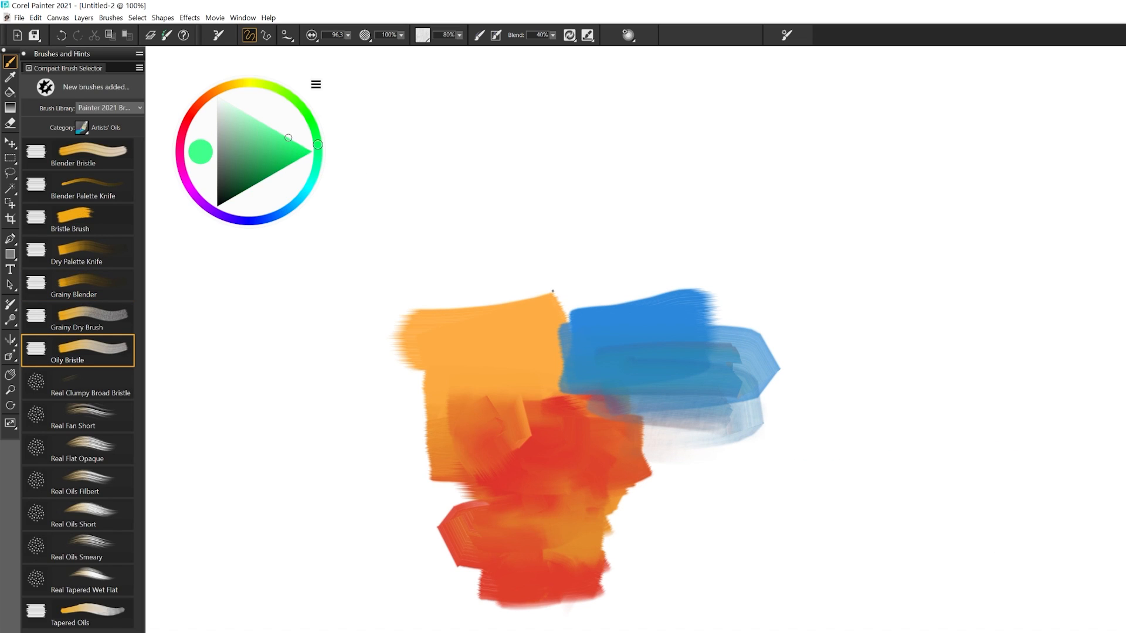
mouse_move(610, 334)
left_mouse_down()
mouse_move(574, 405)
mouse_move(674, 466)
mouse_move(644, 493)
left_mouse_up()
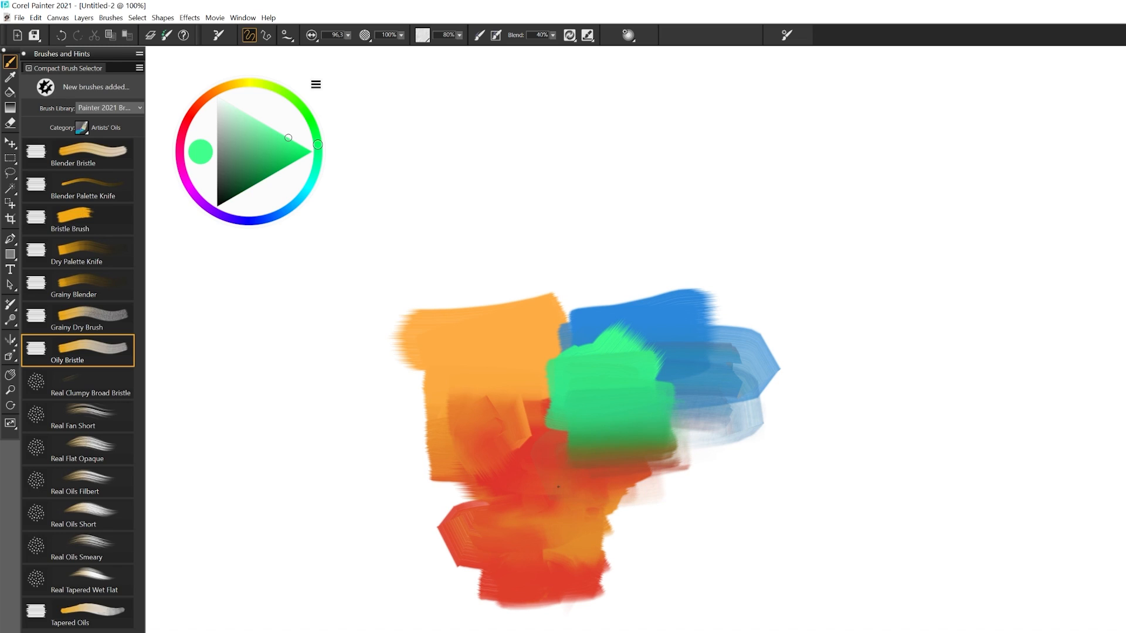
left_click_drag(558, 486, 656, 527)
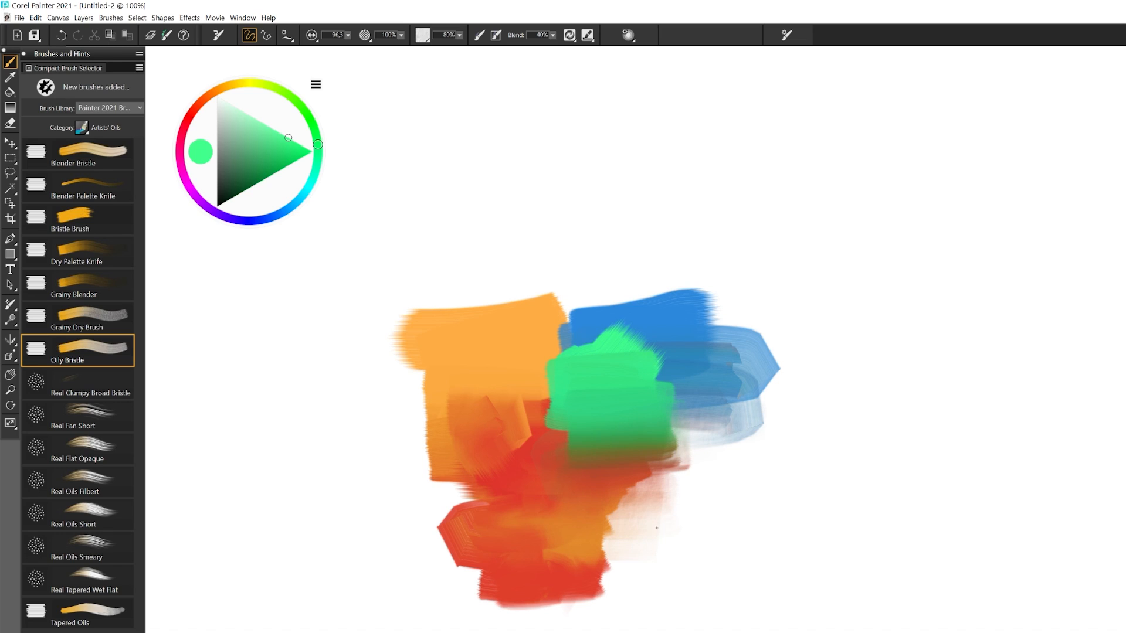
Add a Thick Paint layer and switch to the Thick Paint brush category
left_click(81, 126)
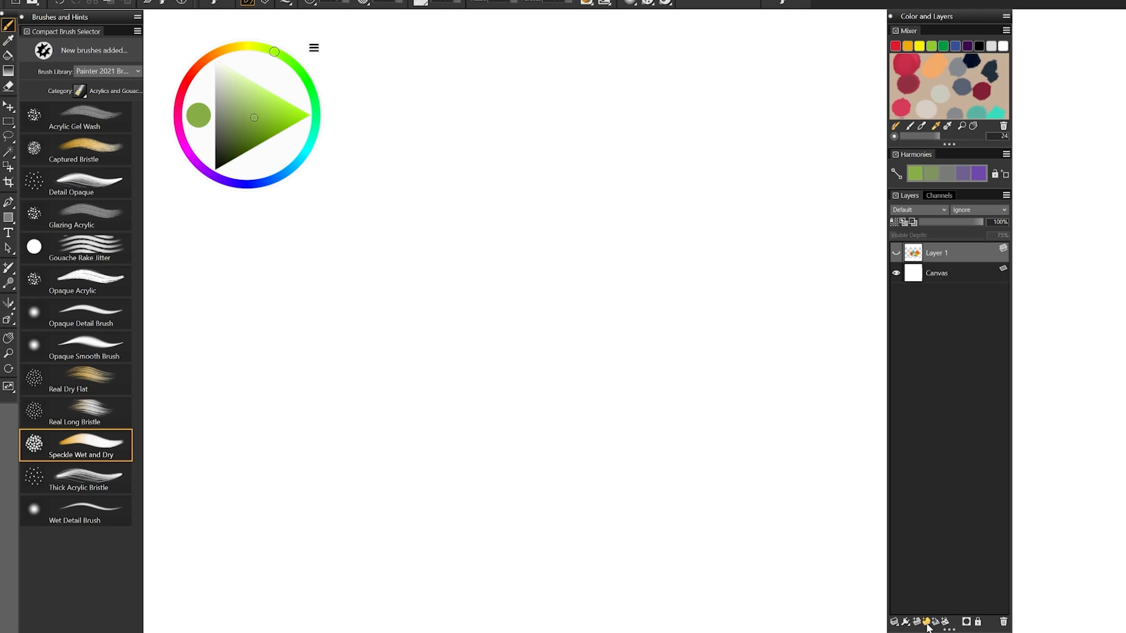
left_click(927, 623)
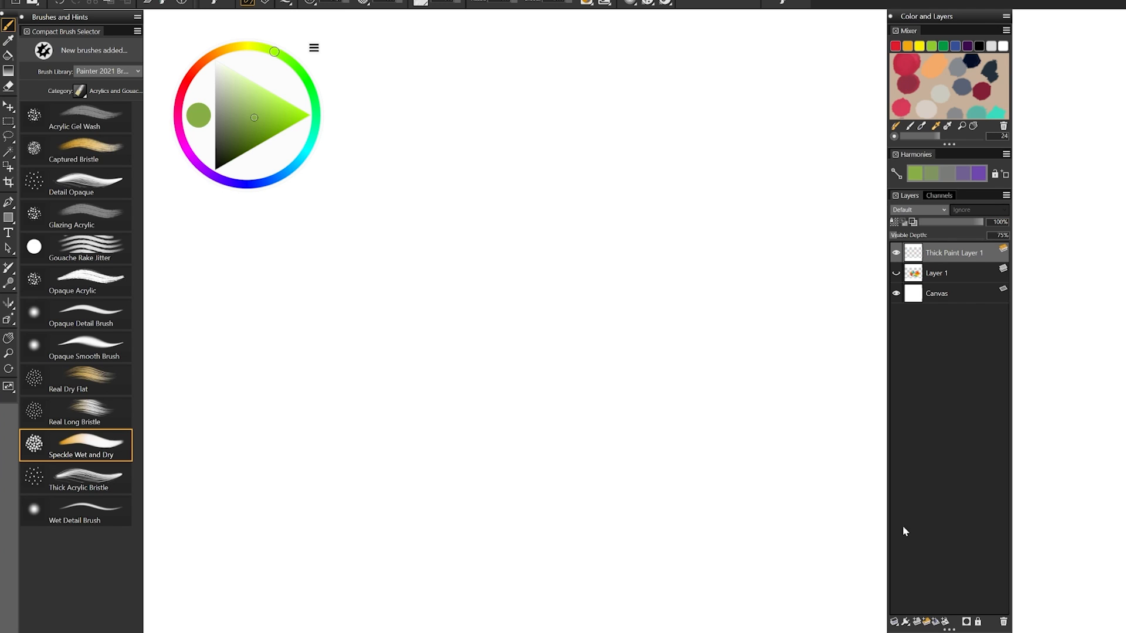
left_click(81, 91)
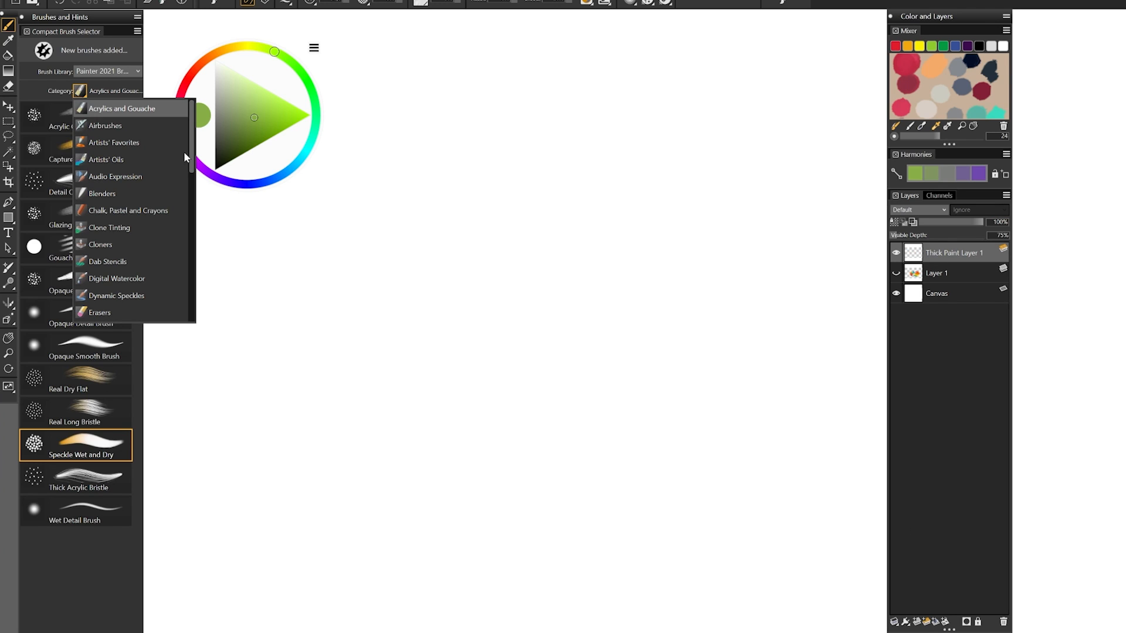
left_click_drag(185, 157, 199, 320)
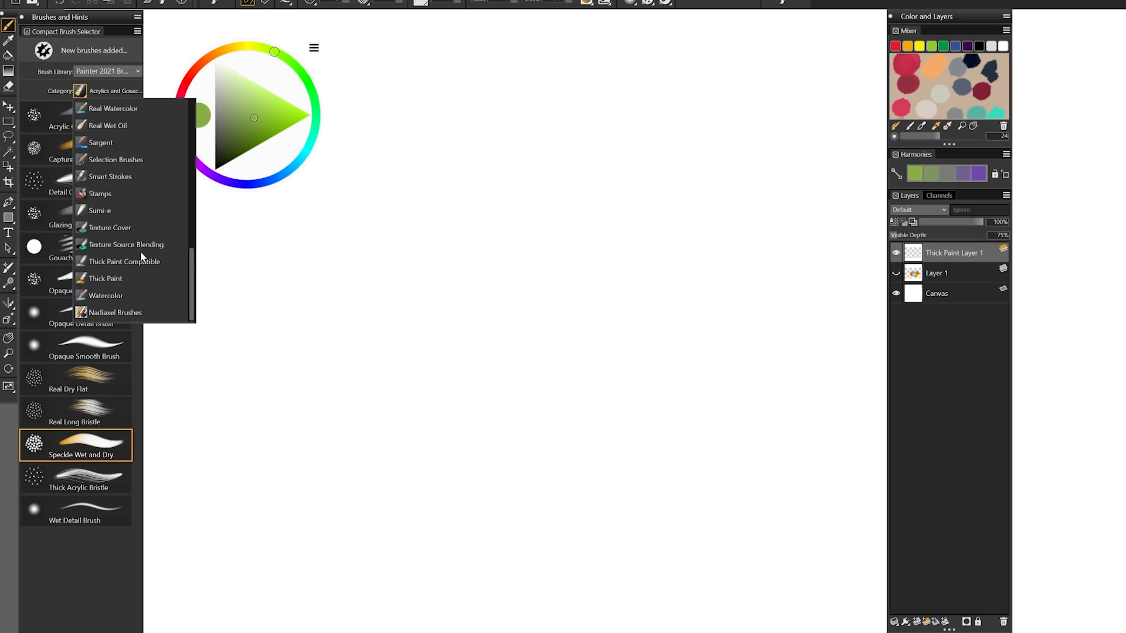
left_click(105, 279)
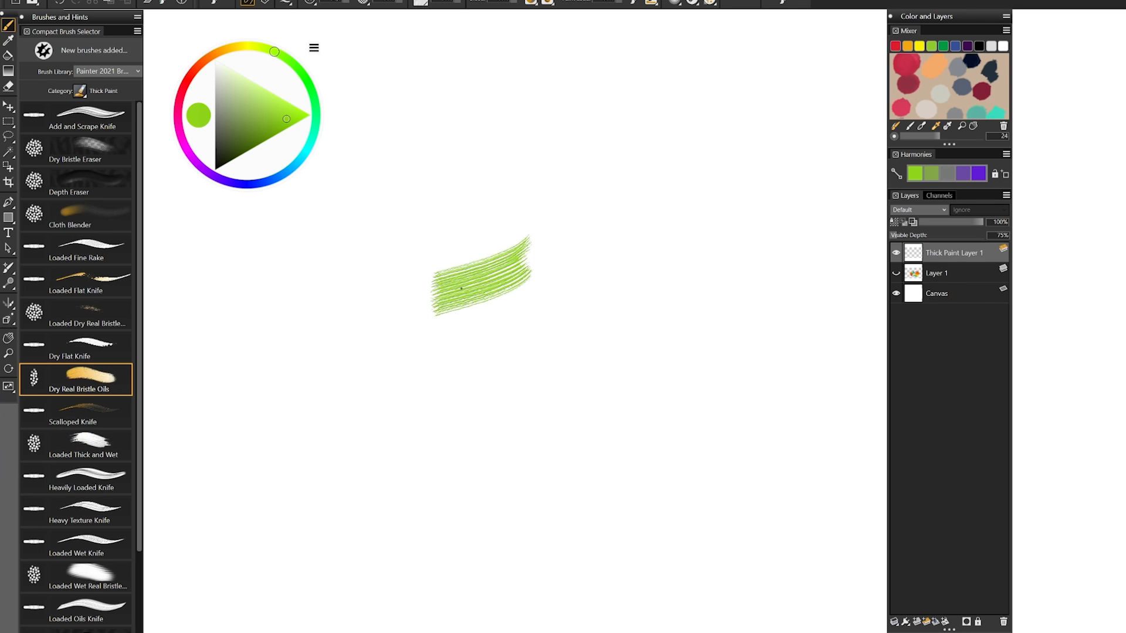
Paint a bright green patch with a muted blue area below it on Thick Paint Layer 1 with Dry Real Bristle Oils
mouse_move(446, 304)
left_mouse_down()
mouse_move(517, 324)
mouse_move(537, 367)
mouse_move(572, 362)
left_mouse_up()
left_click(295, 165)
left_click_drag(267, 133, 252, 105)
mouse_move(434, 338)
left_mouse_down()
mouse_move(499, 347)
mouse_move(550, 395)
mouse_move(457, 452)
mouse_move(427, 376)
left_mouse_up()
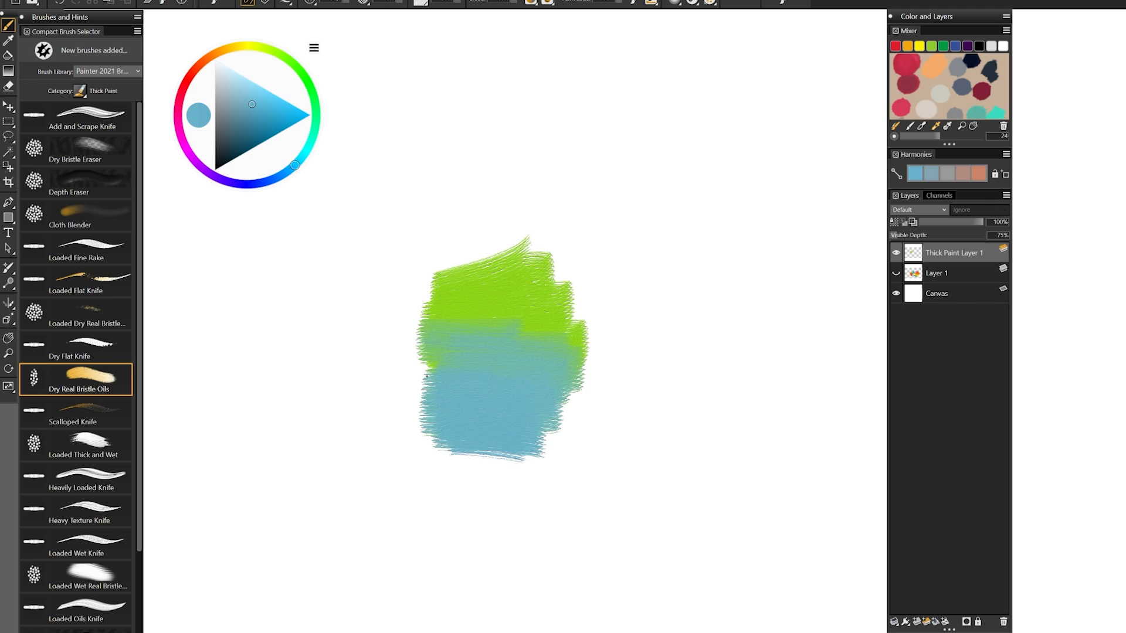
Paint deeper blue strokes along the bottom of the patch with the Loaded Fine Rake
left_click(262, 183)
left_click(77, 248)
mouse_move(403, 450)
left_mouse_down()
mouse_move(458, 462)
mouse_move(610, 412)
mouse_move(604, 450)
mouse_move(626, 446)
left_mouse_up()
Layer sampled green and blue paint over the patch's middle and lower edges with the Add and Scrape Knife
left_click(106, 151)
left_click(88, 121)
mouse_move(510, 424)
left_mouse_down()
mouse_move(451, 431)
mouse_move(548, 407)
mouse_move(498, 384)
mouse_move(557, 405)
mouse_move(577, 375)
mouse_move(563, 375)
mouse_move(561, 339)
left_mouse_up()
left_click(481, 401, "alt")
left_click(571, 339, "alt")
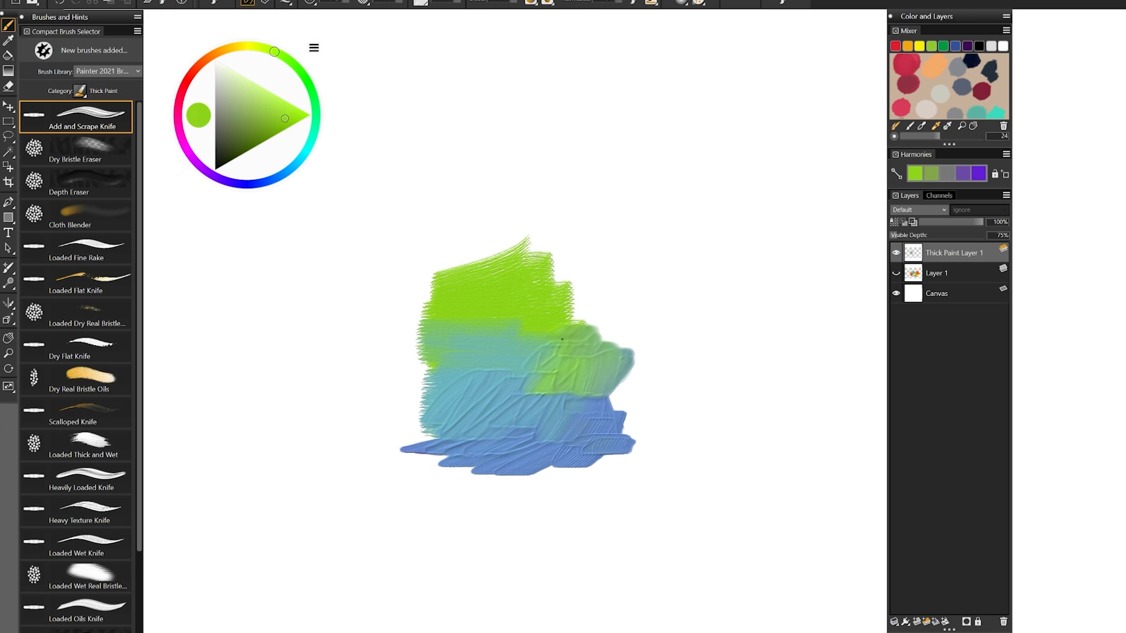
left_click(480, 435, "alt")
mouse_move(480, 452)
left_mouse_down()
mouse_move(435, 478)
mouse_move(419, 431)
left_mouse_up()
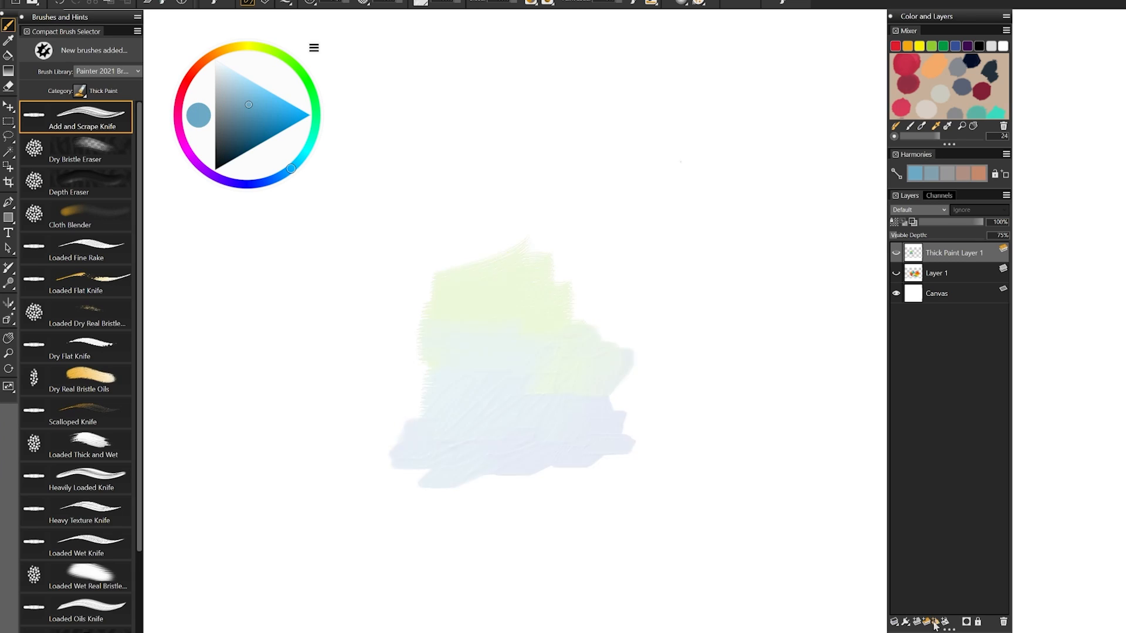
Add a Watercolor layer and paint overlapping cyan and blue washes on it with the Real Pointed Bristle
left_click(933, 623)
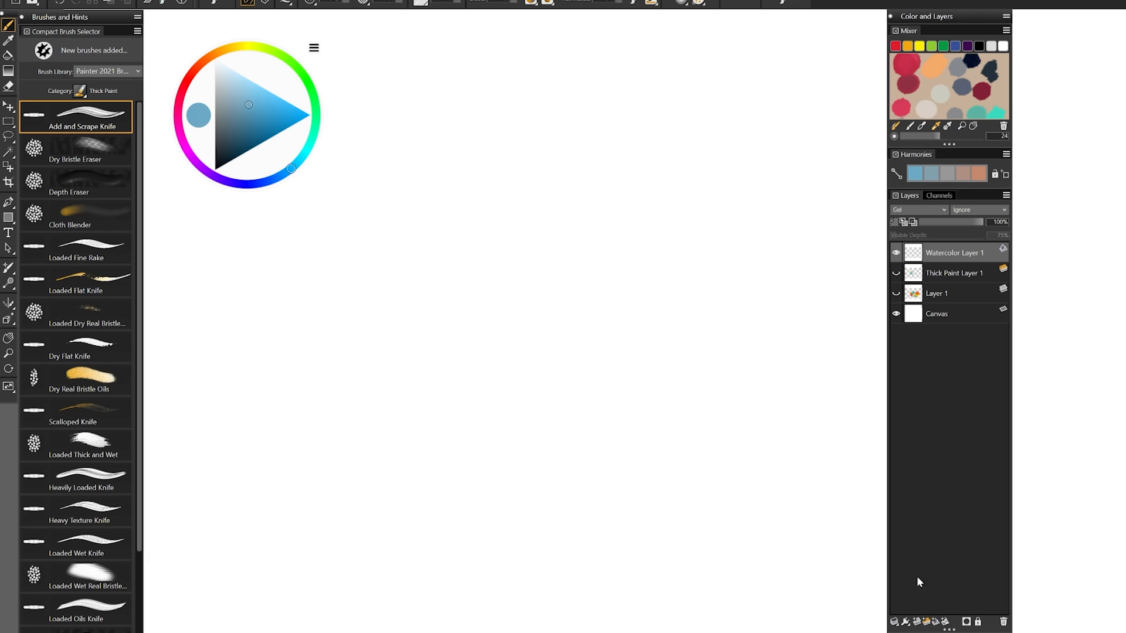
left_click(83, 95)
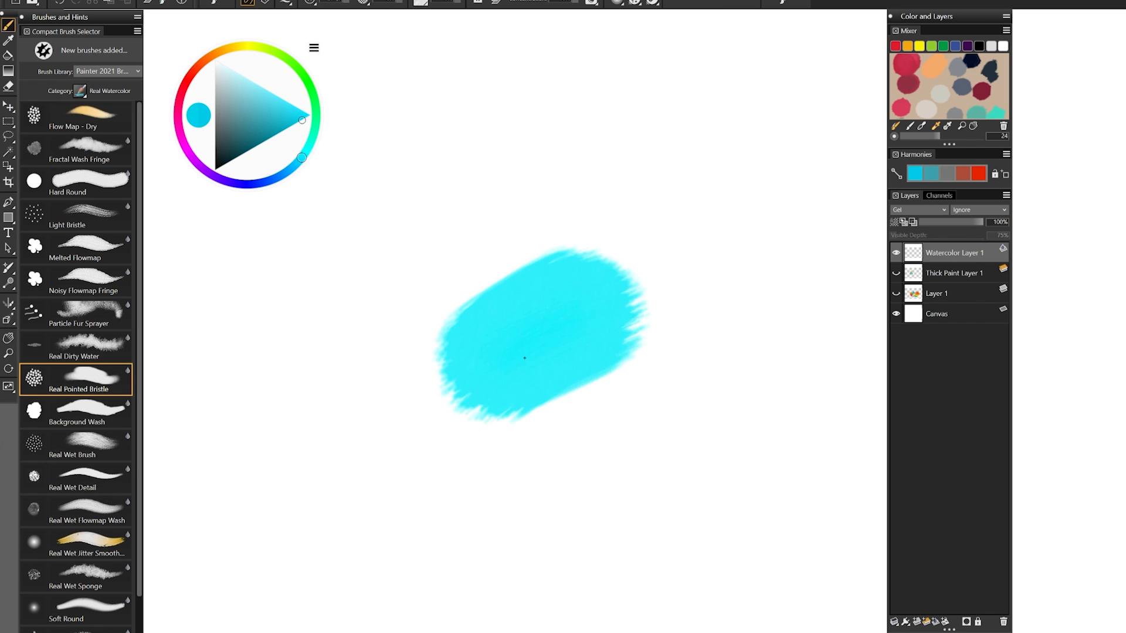
left_click(306, 163)
left_click_drag(307, 164, 290, 175)
mouse_move(504, 346)
left_mouse_down()
mouse_move(452, 498)
mouse_move(642, 498)
left_mouse_up()
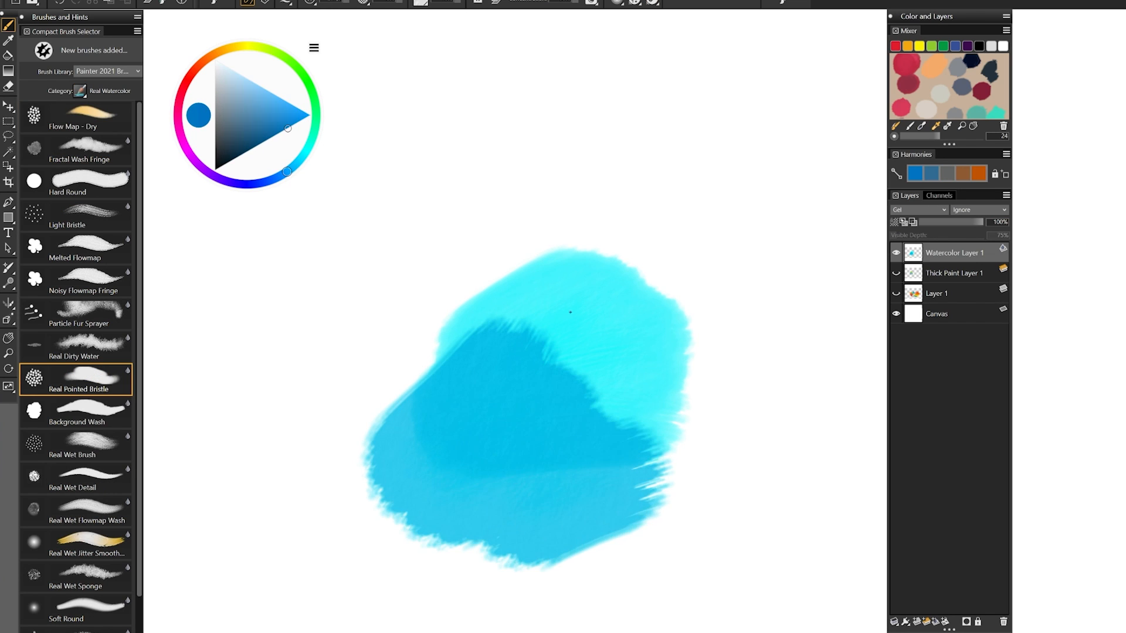
Paint green strokes beside and over the blue wash with the Hard Round watercolor brush
left_click(319, 123)
left_click(88, 183)
mouse_move(303, 400)
left_mouse_down()
mouse_move(452, 337)
mouse_move(375, 509)
left_mouse_up()
Add green and yellow washes along the top of the cyan area with the Fractal Wash Fringe brush
left_click(82, 149)
left_click_drag(527, 246, 387, 293)
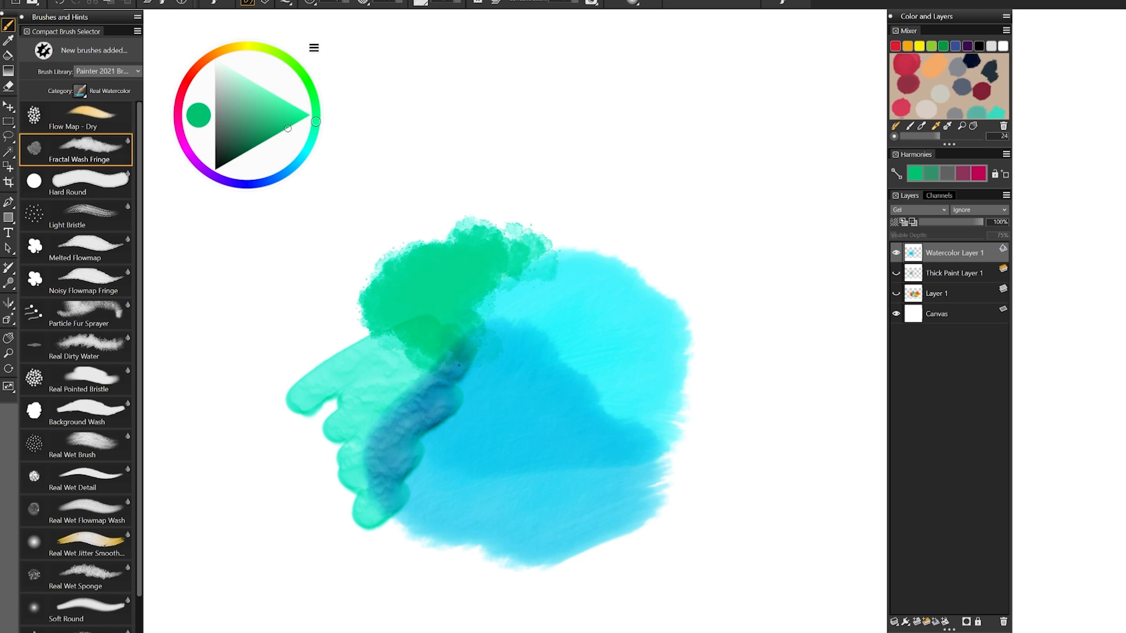
left_click(239, 47)
left_click_drag(621, 227, 754, 326)
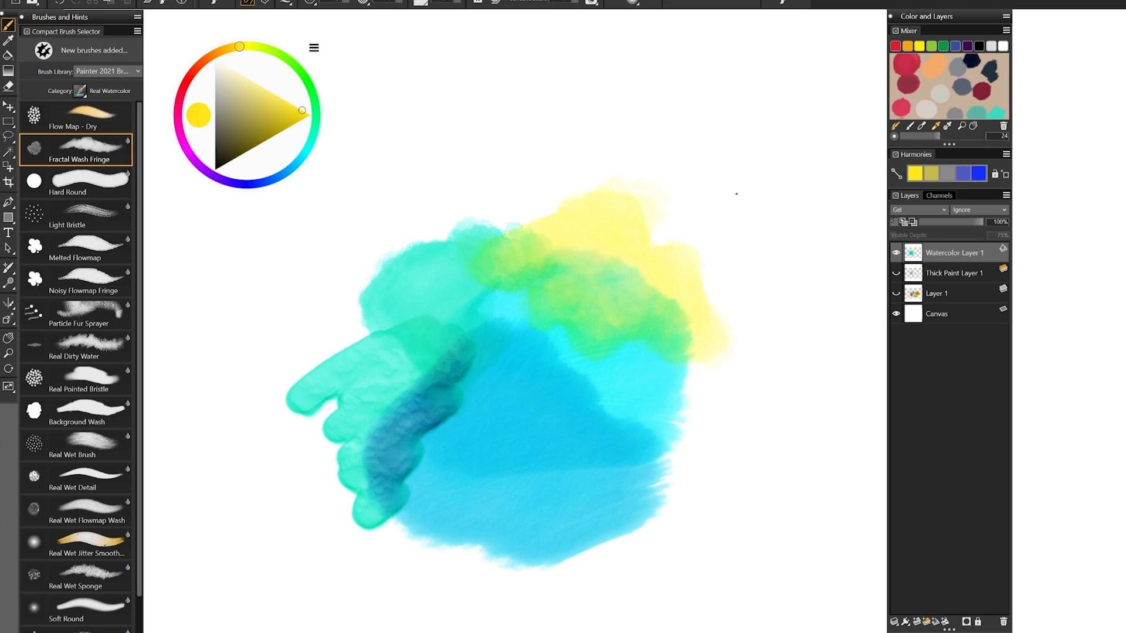
Choose the first, coarser paper texture for the Fractal Wash Fringe brush and set its grain to 59%
left_click(419, 6)
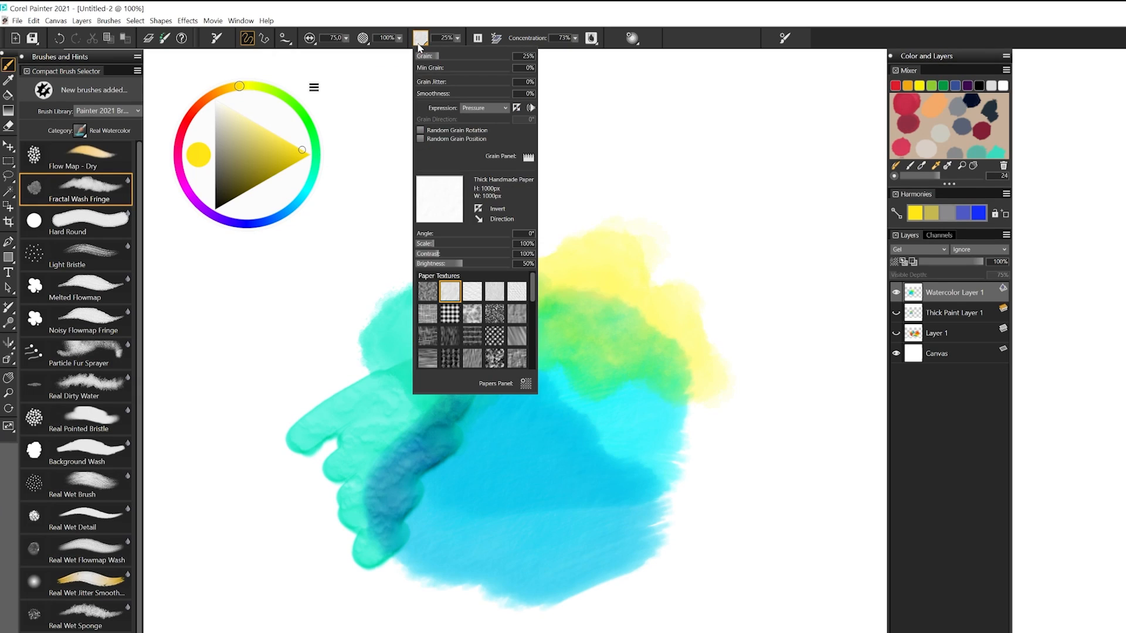
left_click(432, 298)
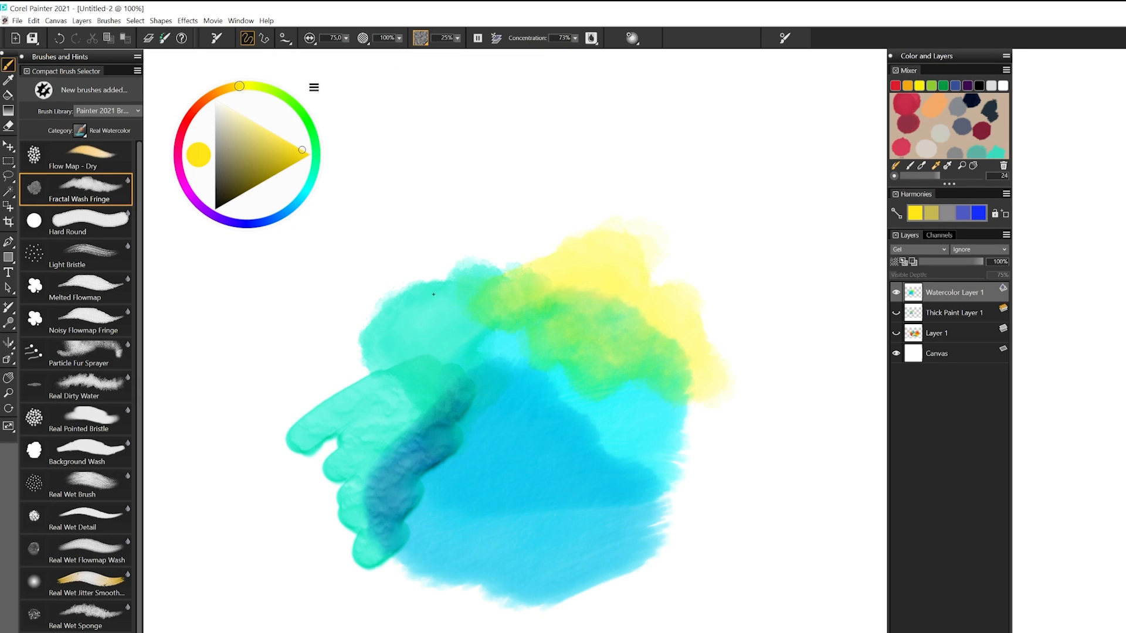
left_click(457, 38)
left_click_drag(466, 57, 469, 56)
Try grainy orange washes above the green area with the Fractal Wash Fringe brush and undo the last stroke
left_click_drag(221, 93, 209, 98)
mouse_move(460, 170)
left_mouse_down()
mouse_move(455, 235)
mouse_move(528, 213)
mouse_move(688, 221)
mouse_move(457, 228)
mouse_move(458, 242)
mouse_move(499, 255)
mouse_move(542, 290)
left_mouse_up()
key("ctrl+z")
left_click(297, 162)
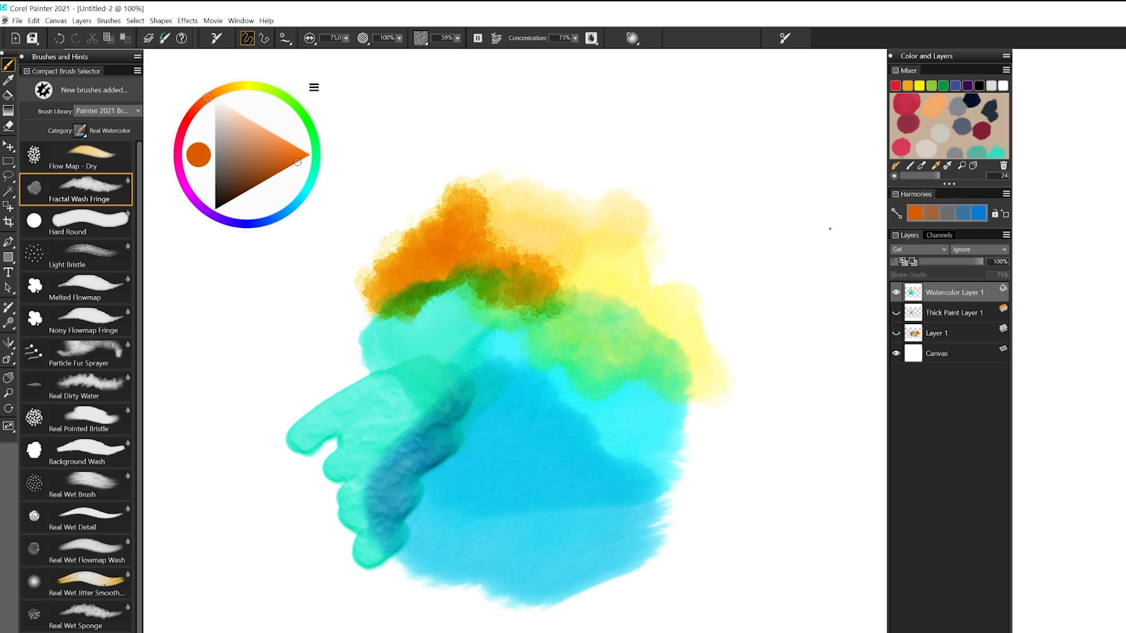
key("ctrl+z")
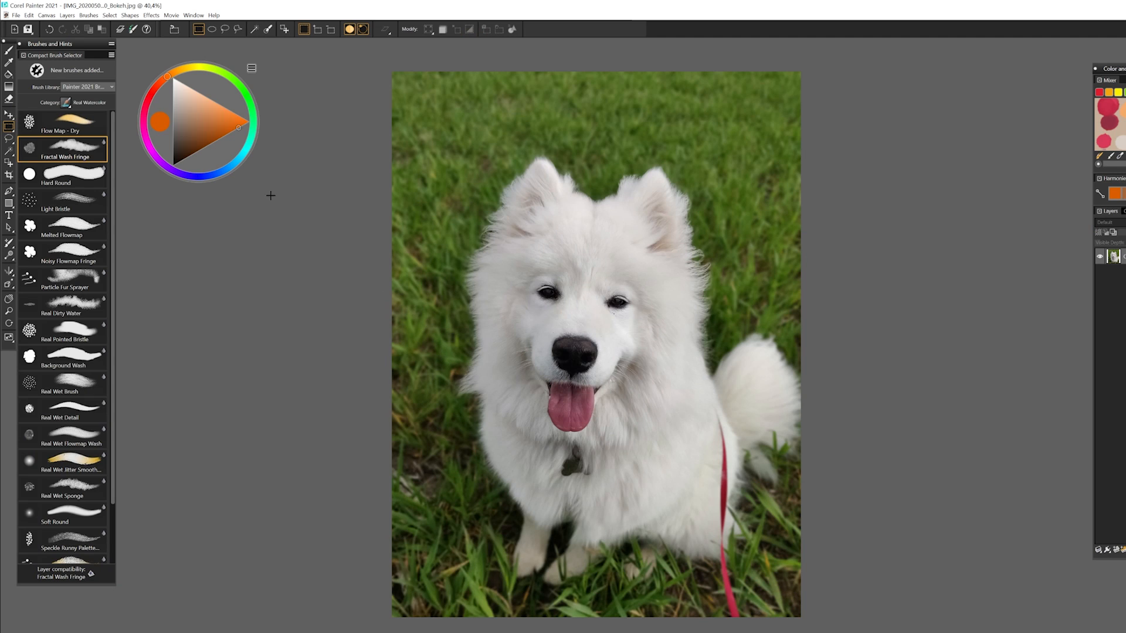
Switch the dog photo's workspace to the Photo Art layout and place the Photo Art controls beside the image
left_click(188, 16)
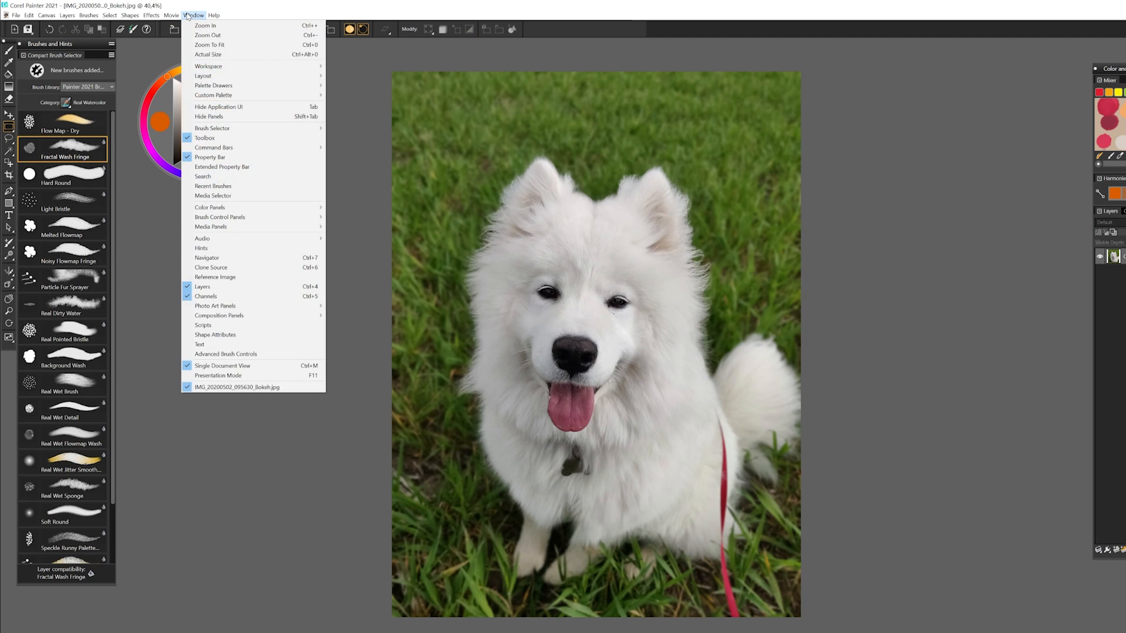
mouse_move(293, 76)
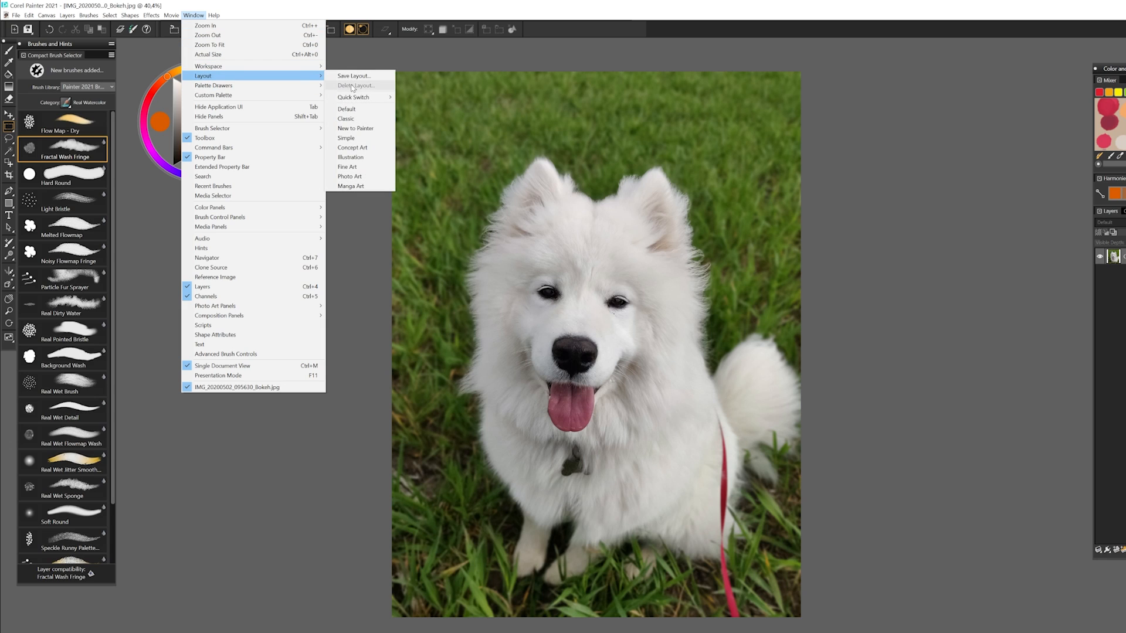
left_click(368, 178)
left_click_drag(1025, 63, 842, 157)
Apply the Soft Pastels A.I. Style to the dog photo and raise its Color Match above 55%
left_click(842, 171)
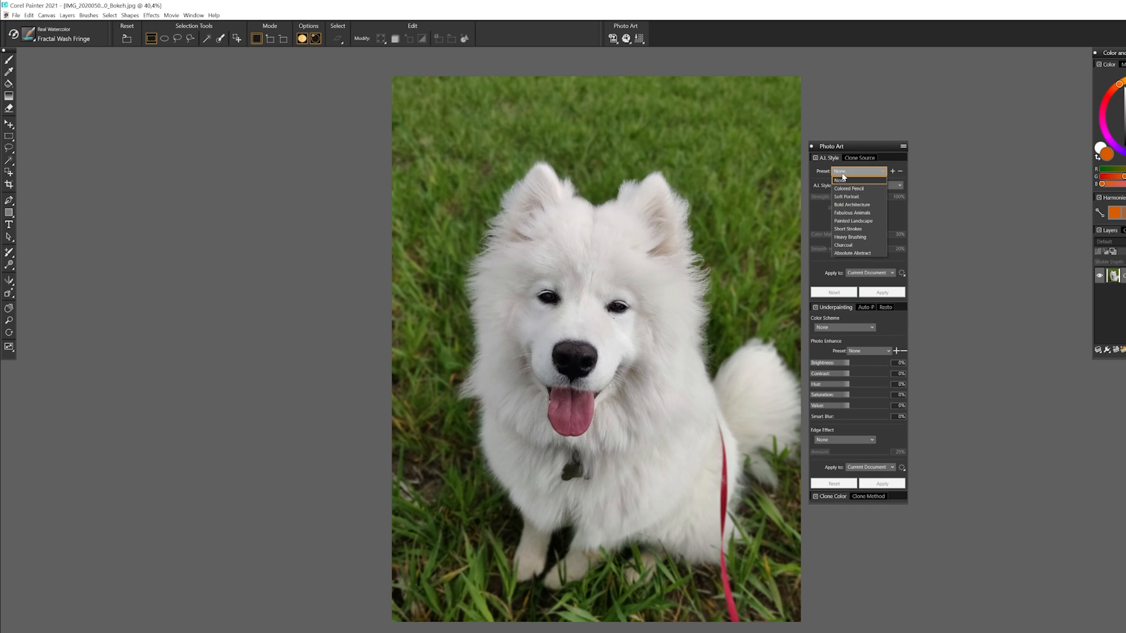
left_click(842, 180)
left_click(850, 185)
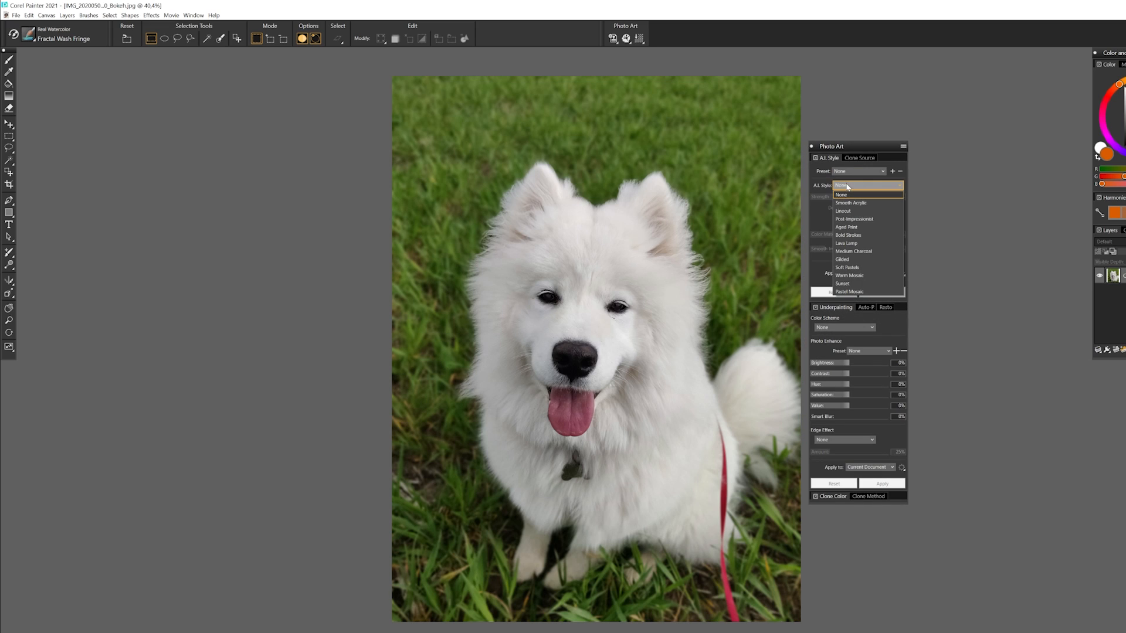
left_click(862, 268)
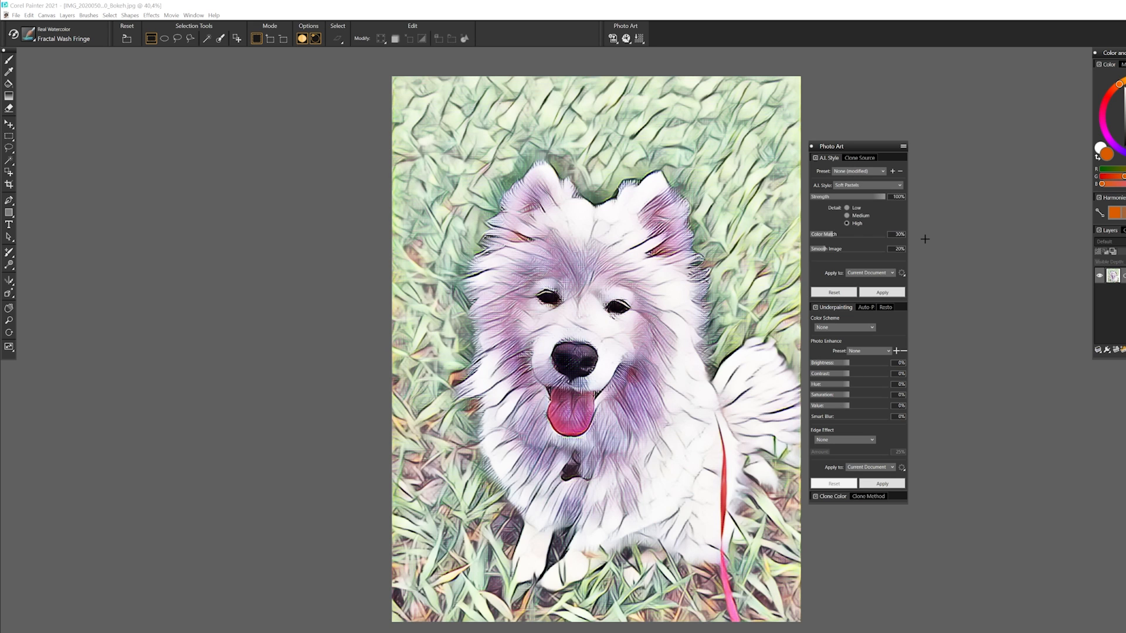
left_click(852, 234)
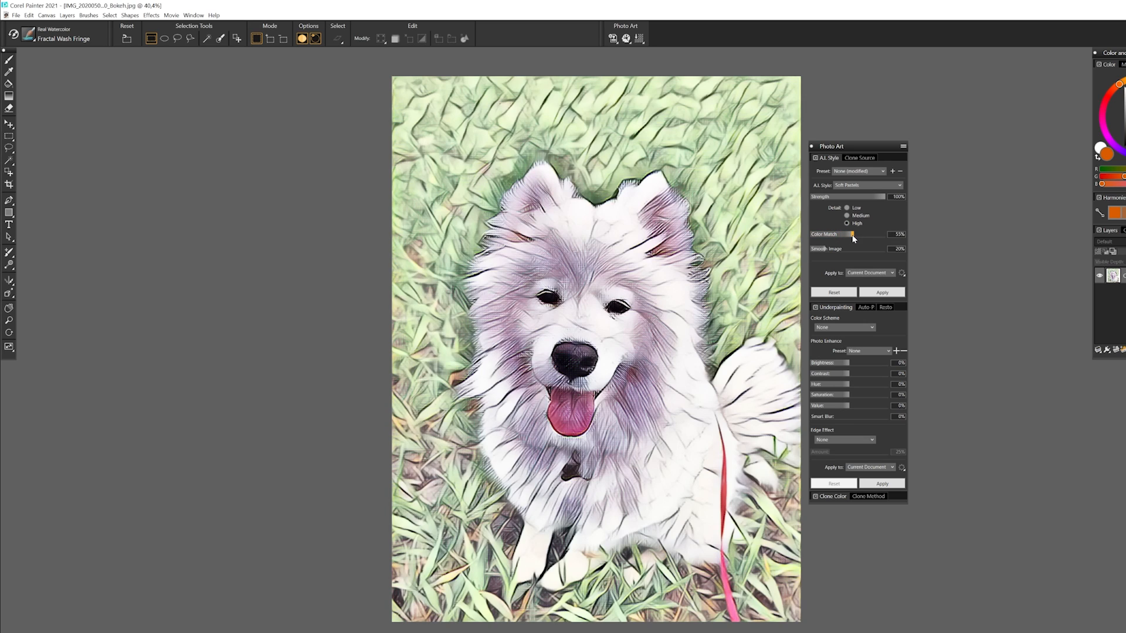
left_click_drag(852, 234, 863, 234)
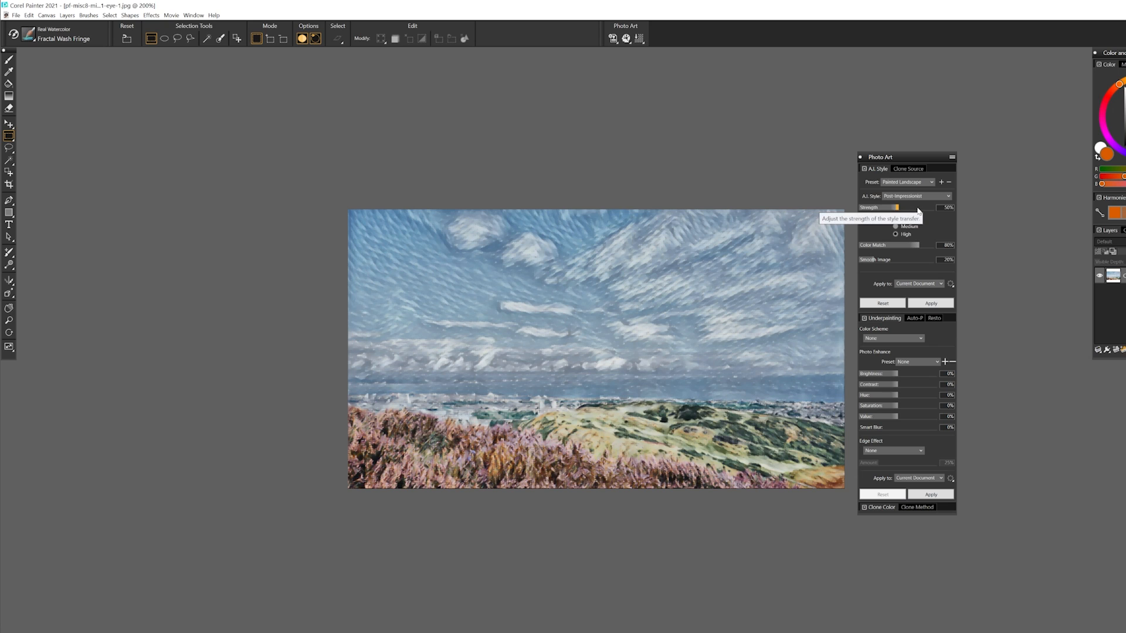
Raise the strength of the Post-Impressionist A.I. Style on the landscape image above 50%
left_click(915, 208)
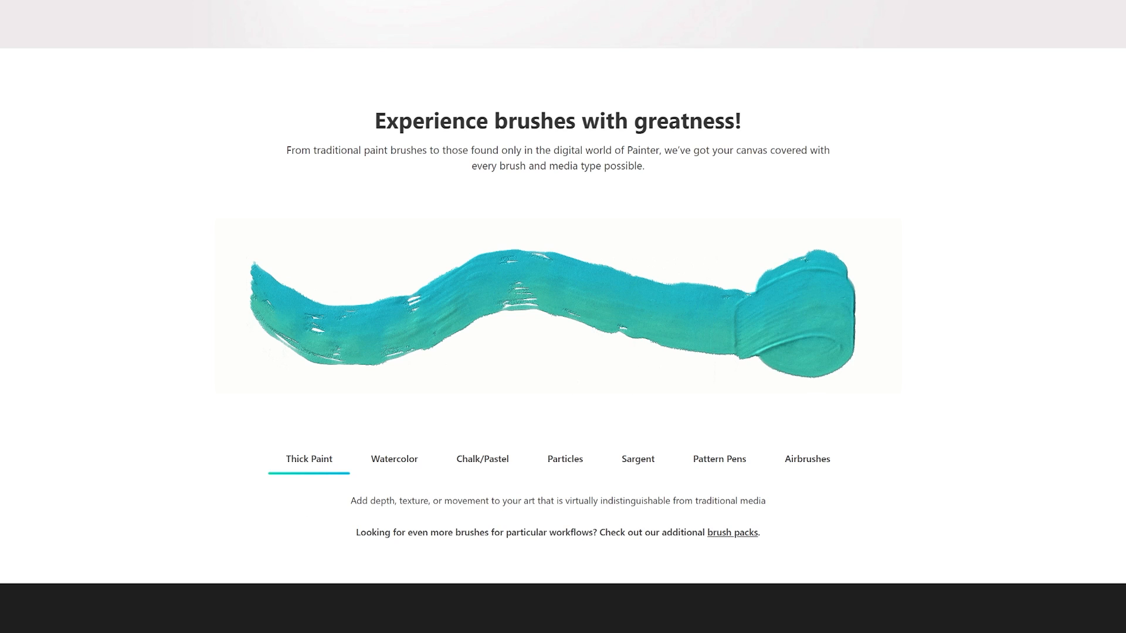
Examine the Watercolor, Chalk/Pastel, Particles and Sargent brush samples on the Painter product web page
left_click(396, 459)
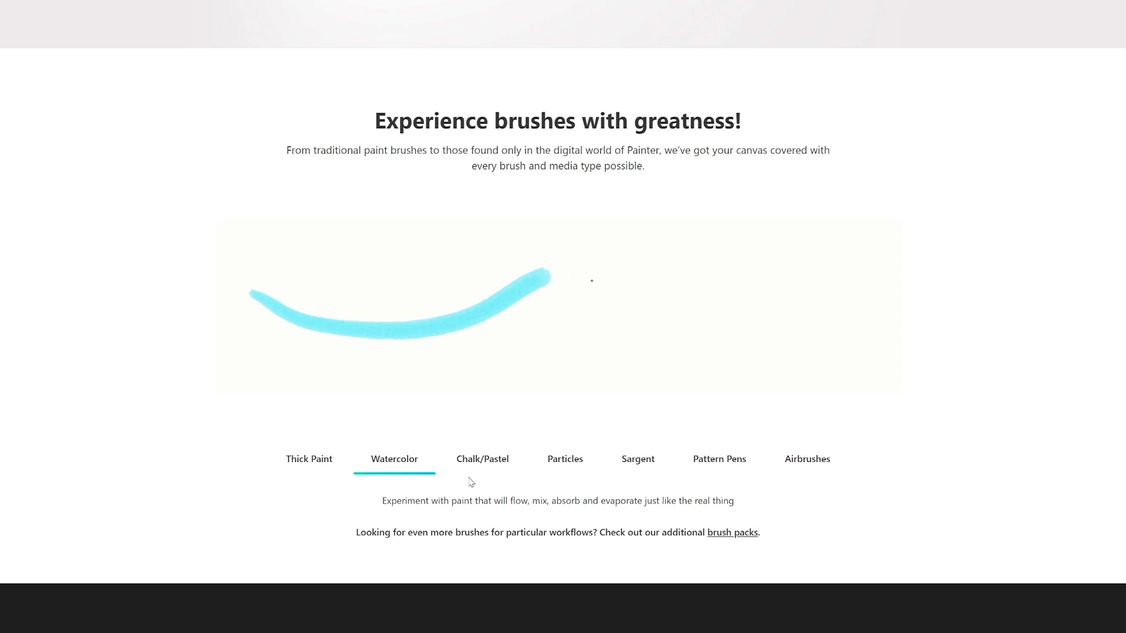
left_click(485, 463)
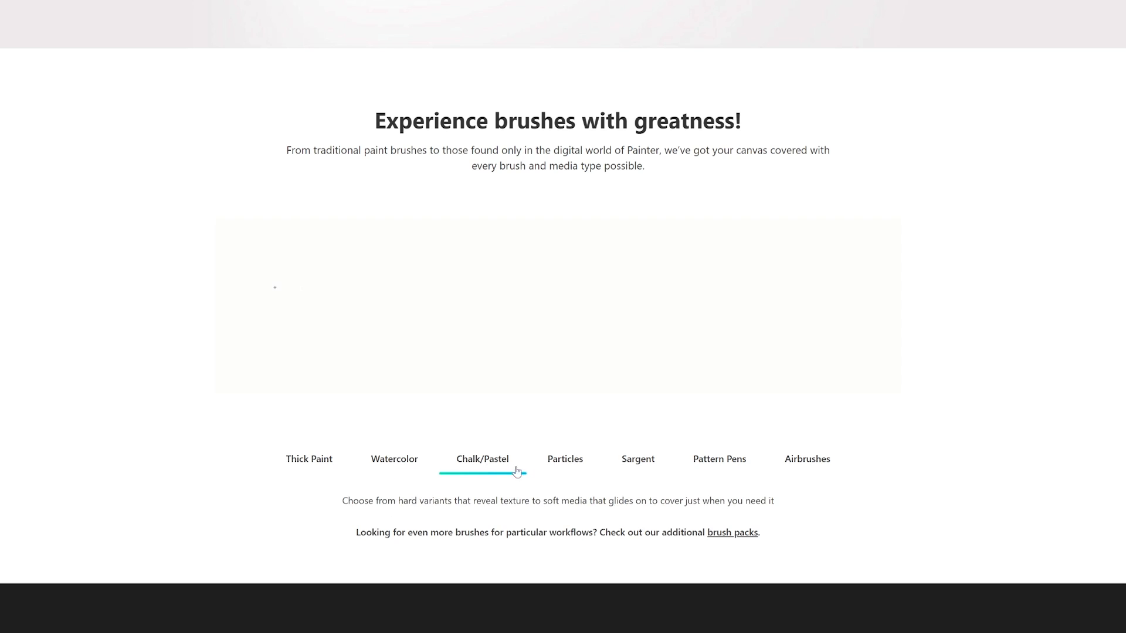
left_click(564, 460)
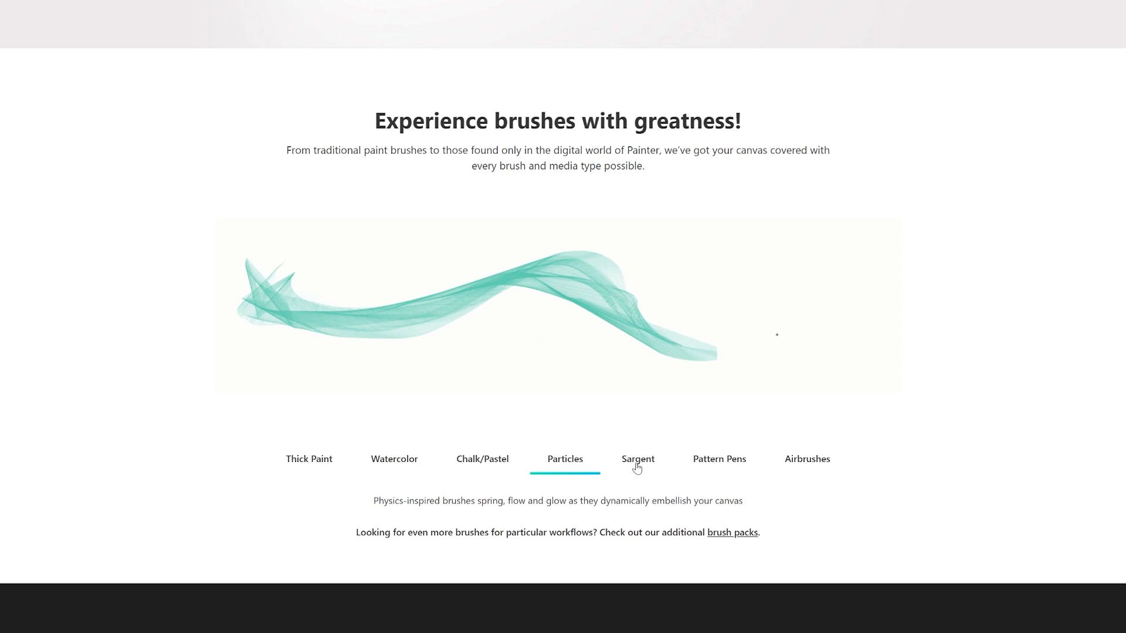
left_click(636, 472)
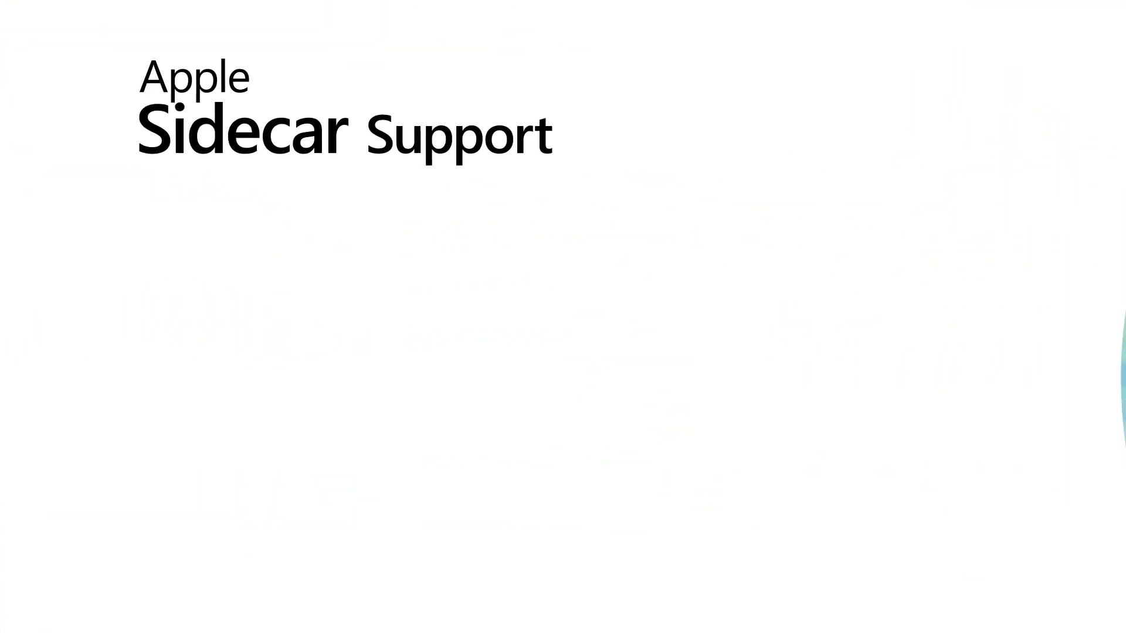